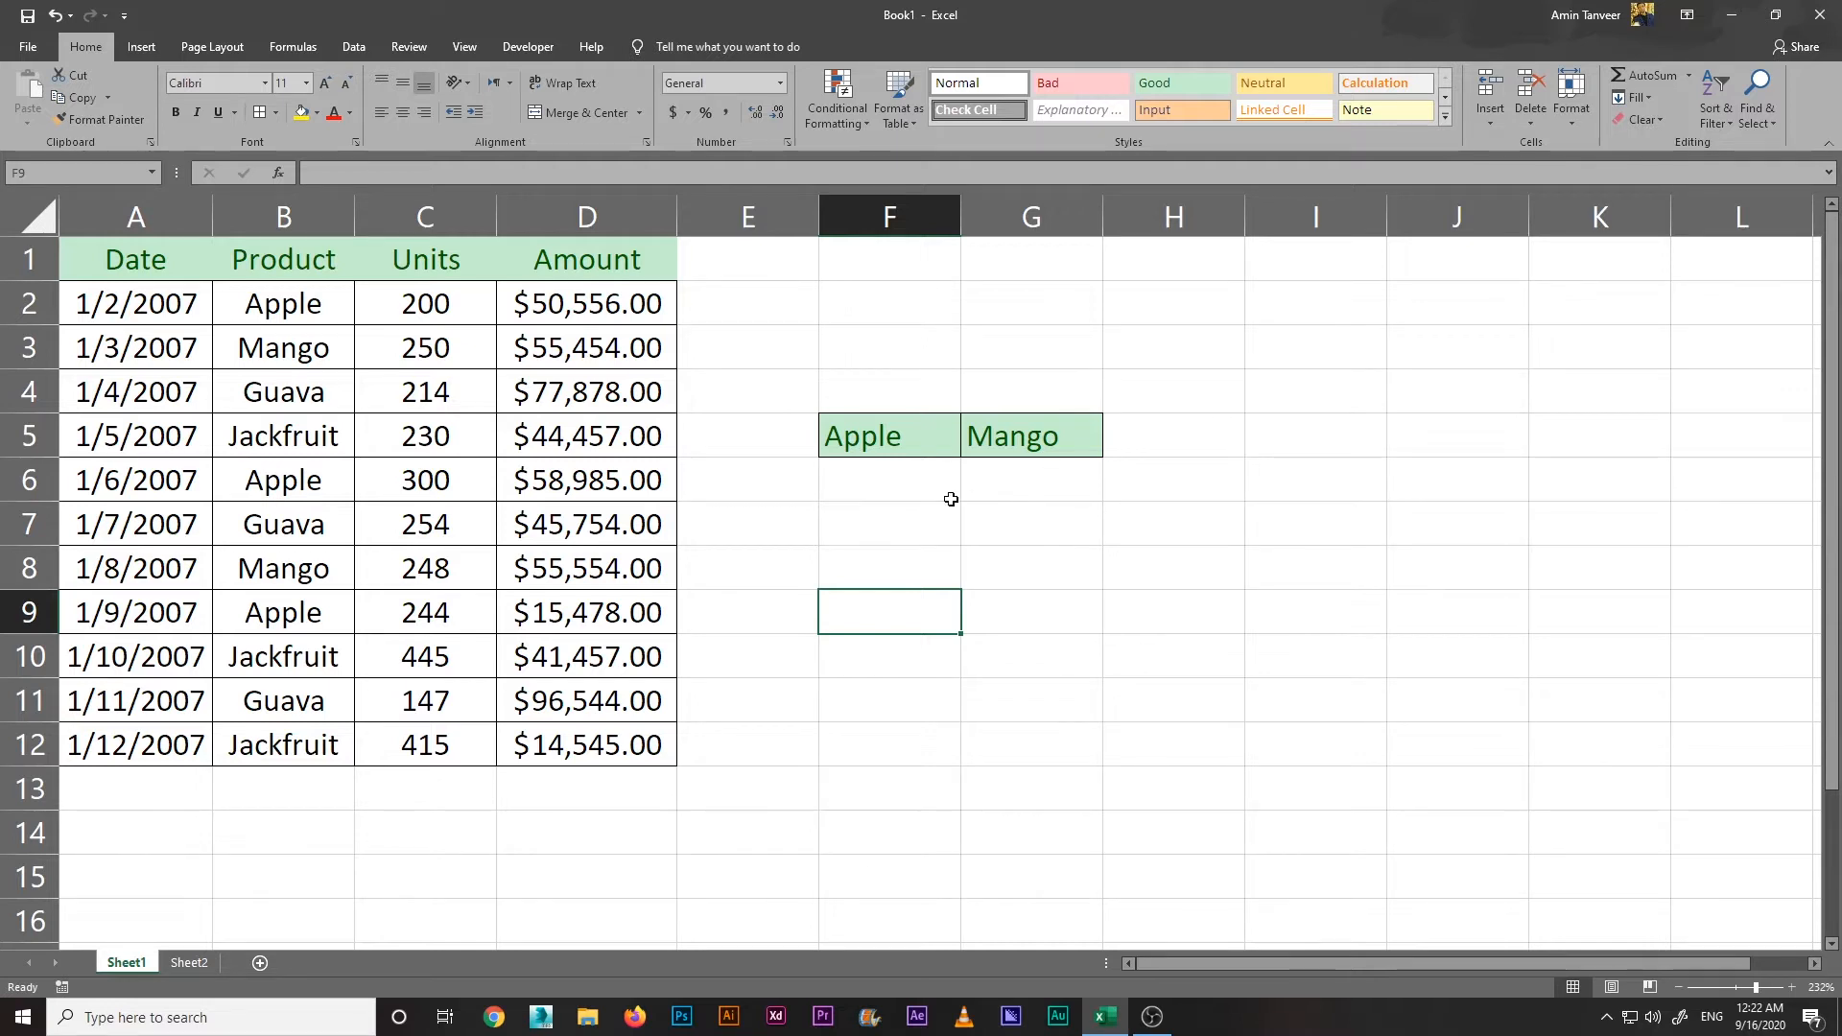
Step: Examine the Amount values, the repeated entries in the Product column, and the Apple and Mango headings in F5 and G5
{"action": "left_click_drag", "start_coordinate": [619, 303], "coordinate": [624, 744]}
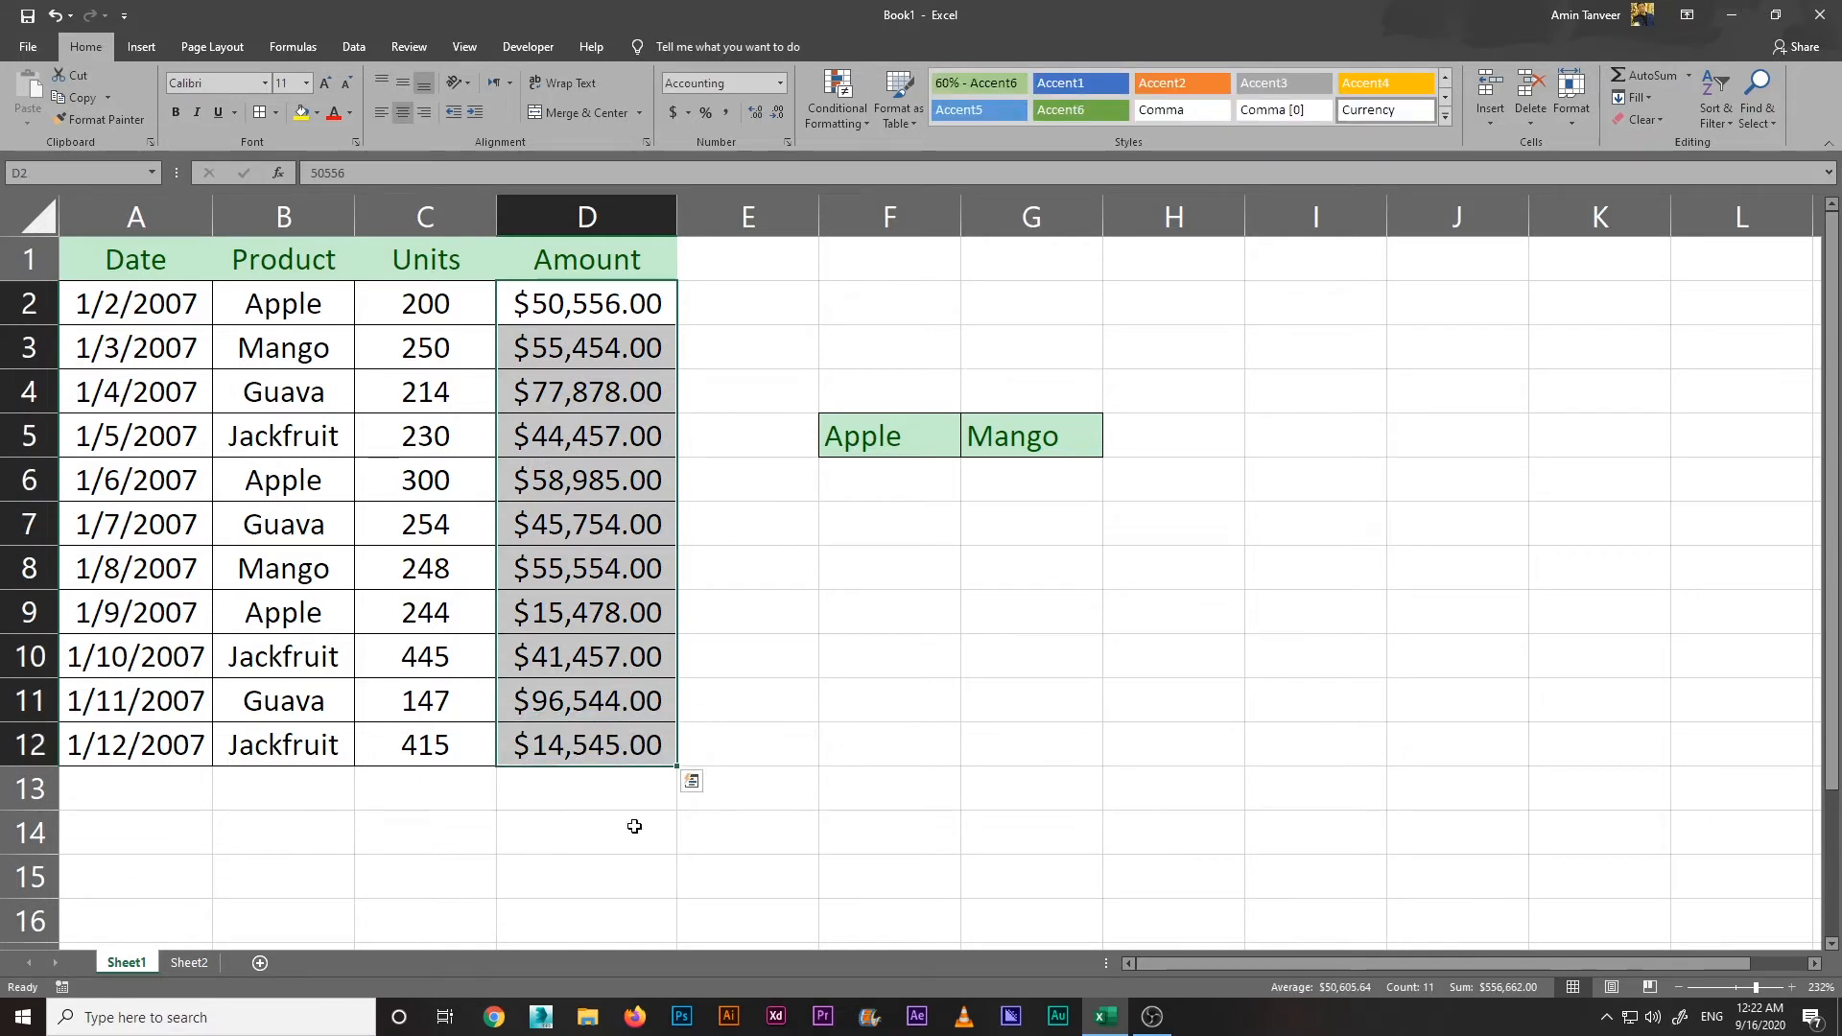
{"action": "left_click", "coordinate": [581, 814]}
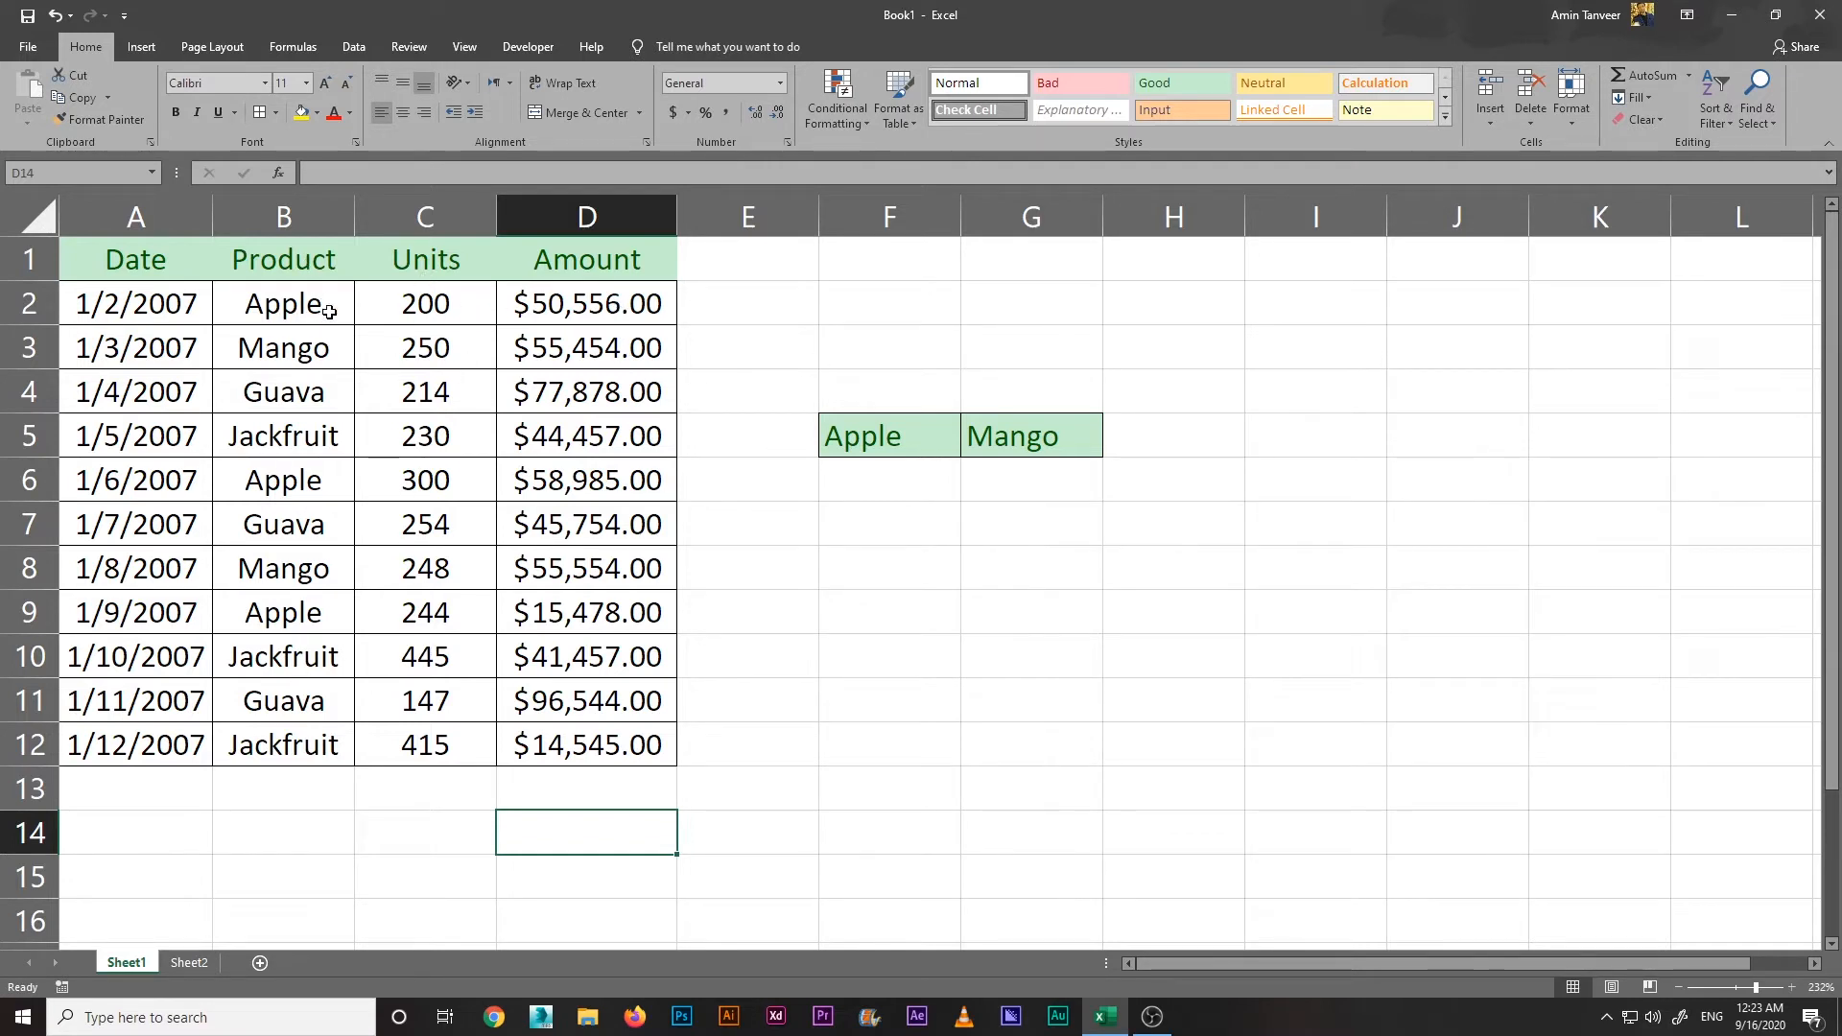
{"action": "left_click", "coordinate": [681, 710]}
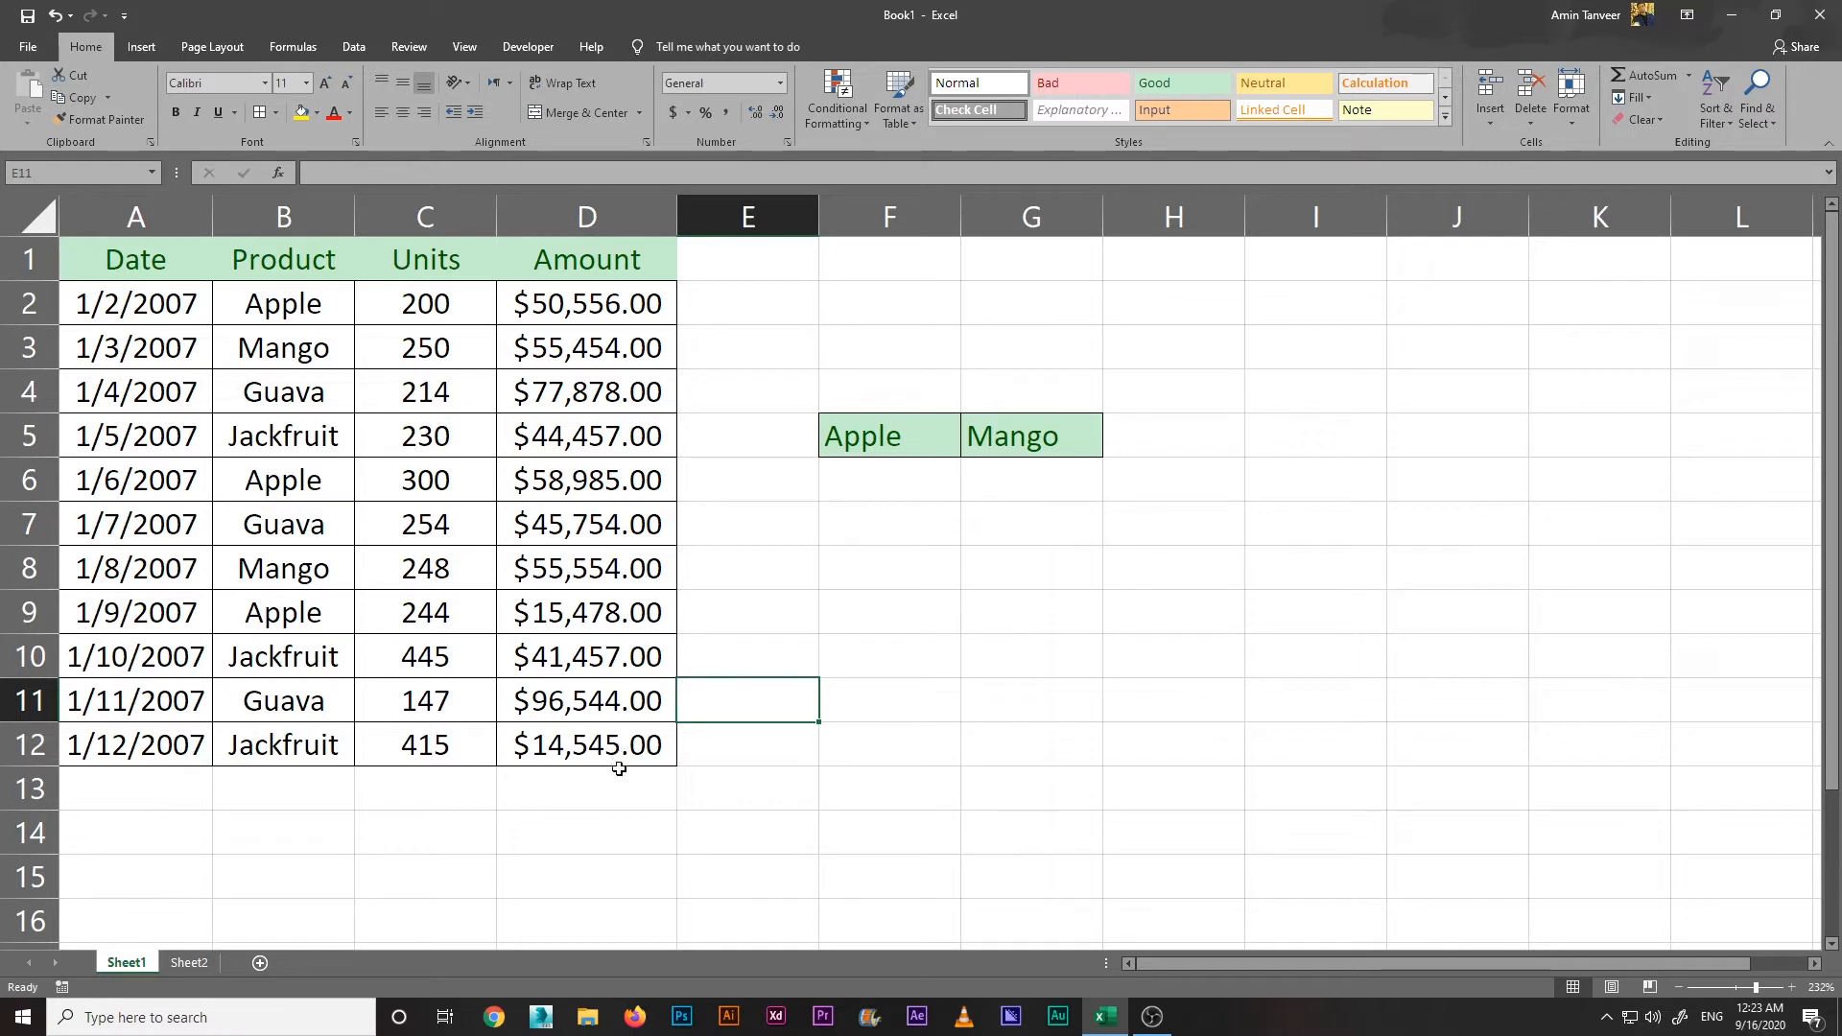
{"action": "left_click", "coordinate": [675, 764]}
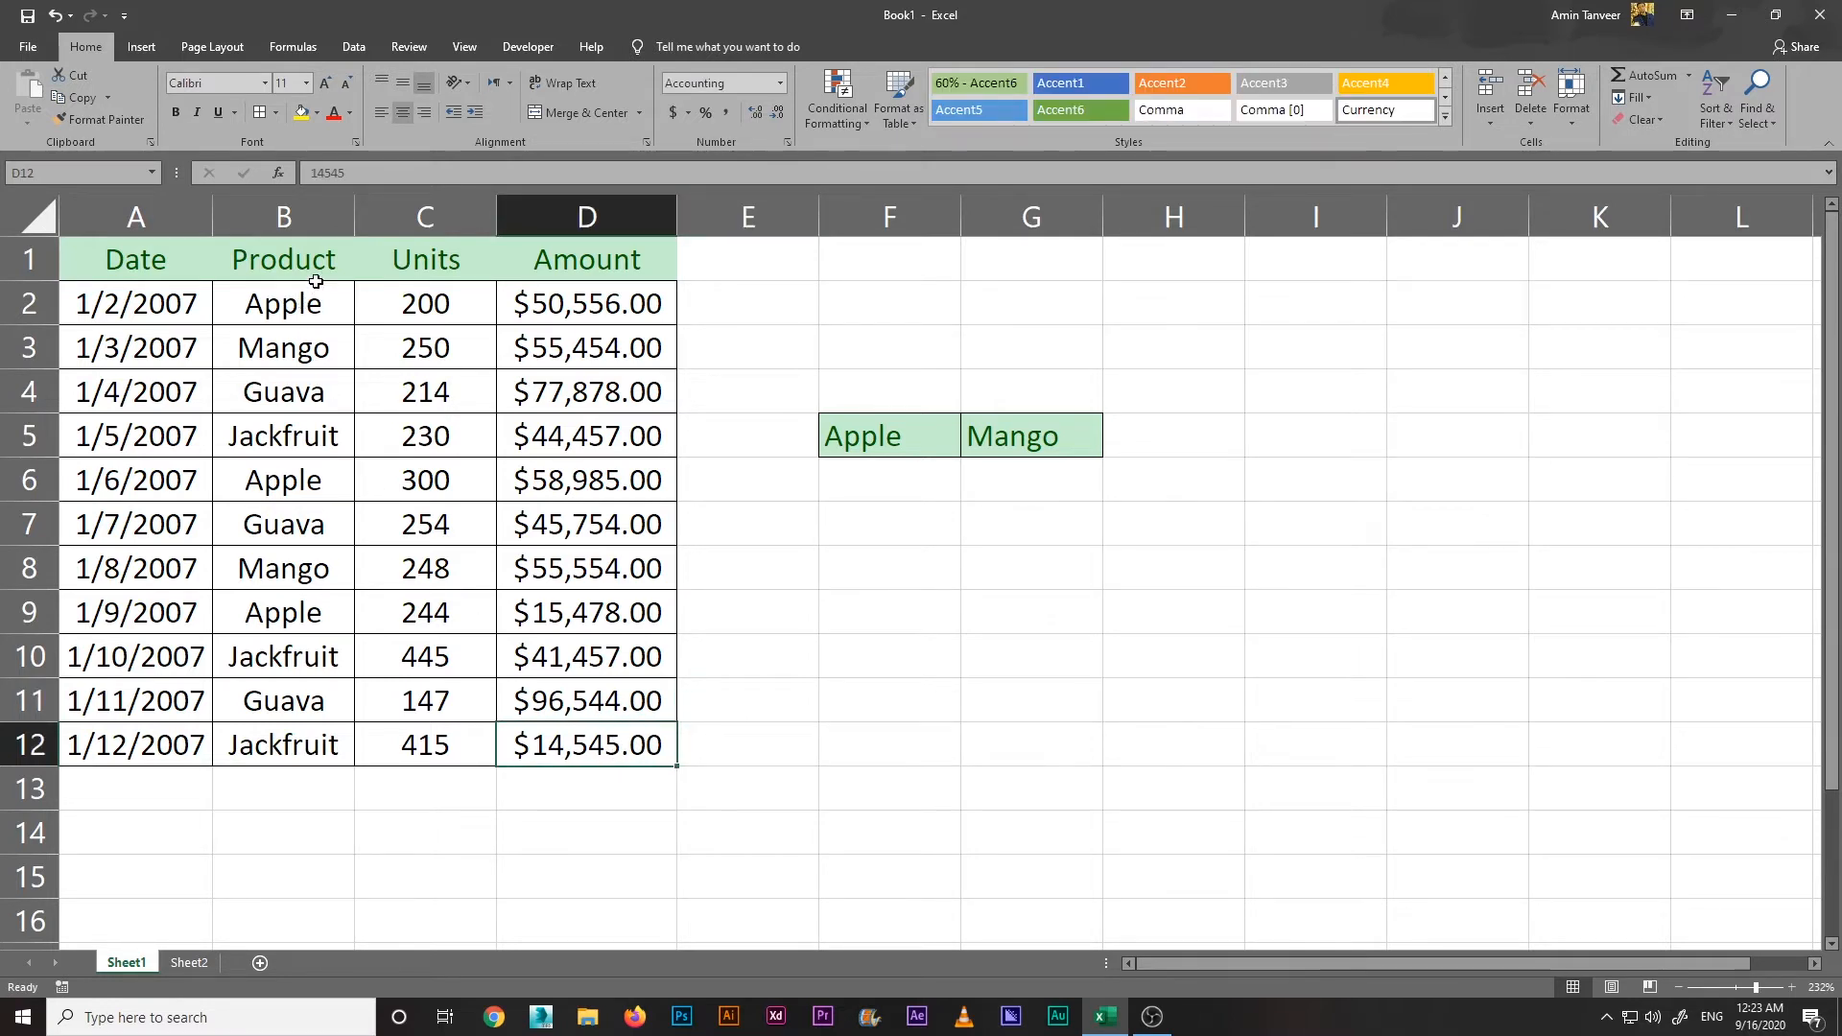
{"action": "left_click", "coordinate": [320, 473]}
{"action": "left_click", "coordinate": [318, 626]}
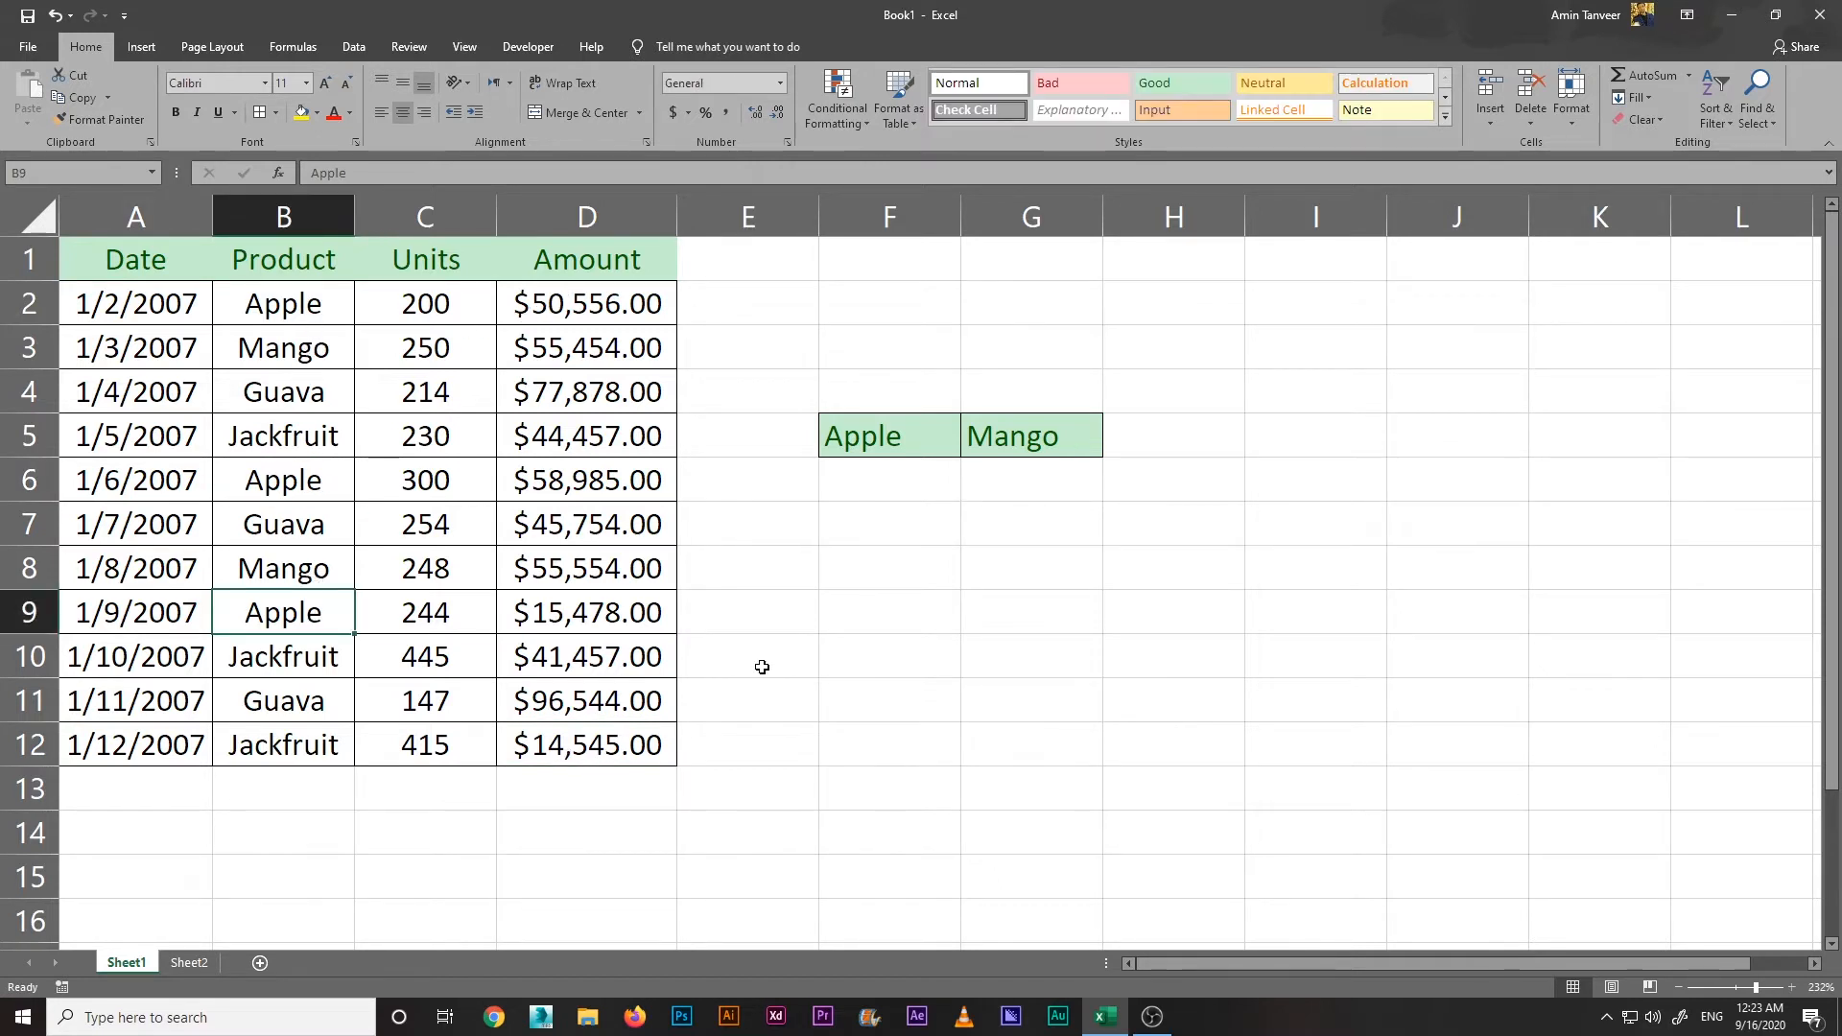
{"action": "left_click", "coordinate": [323, 362]}
{"action": "left_click", "coordinate": [313, 557]}
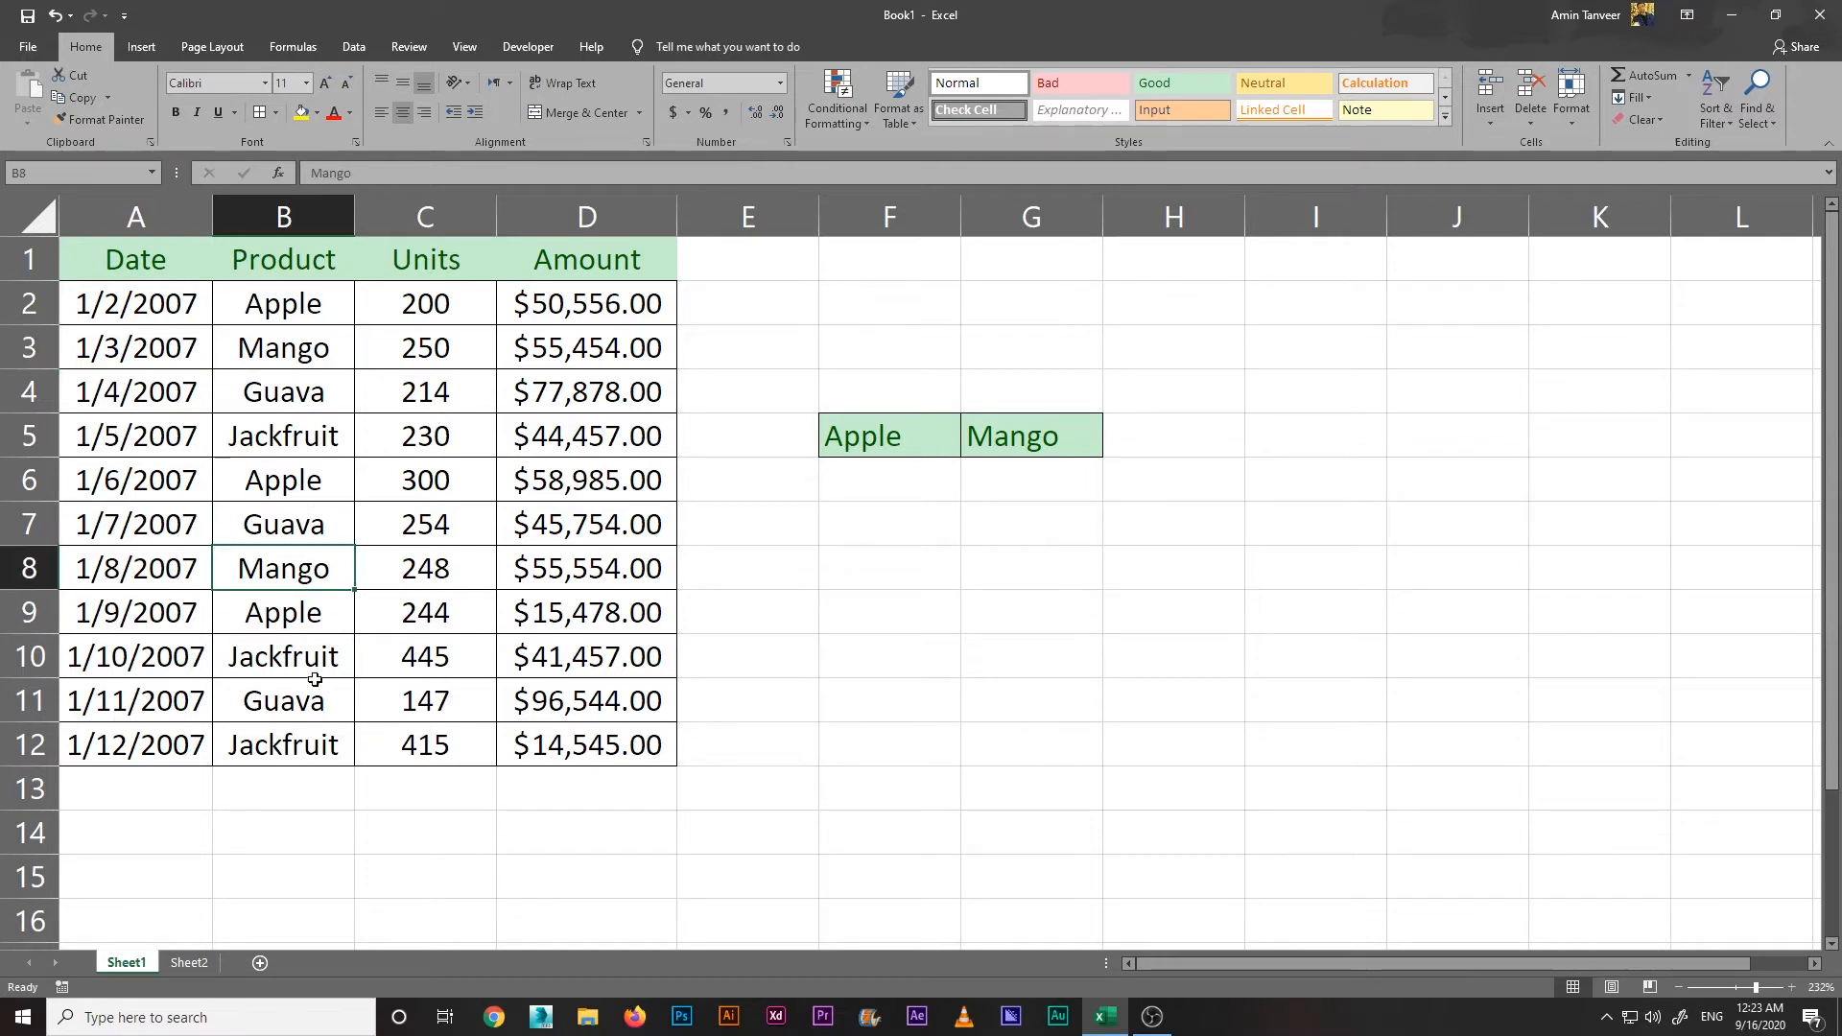
{"action": "left_click", "coordinate": [316, 683]}
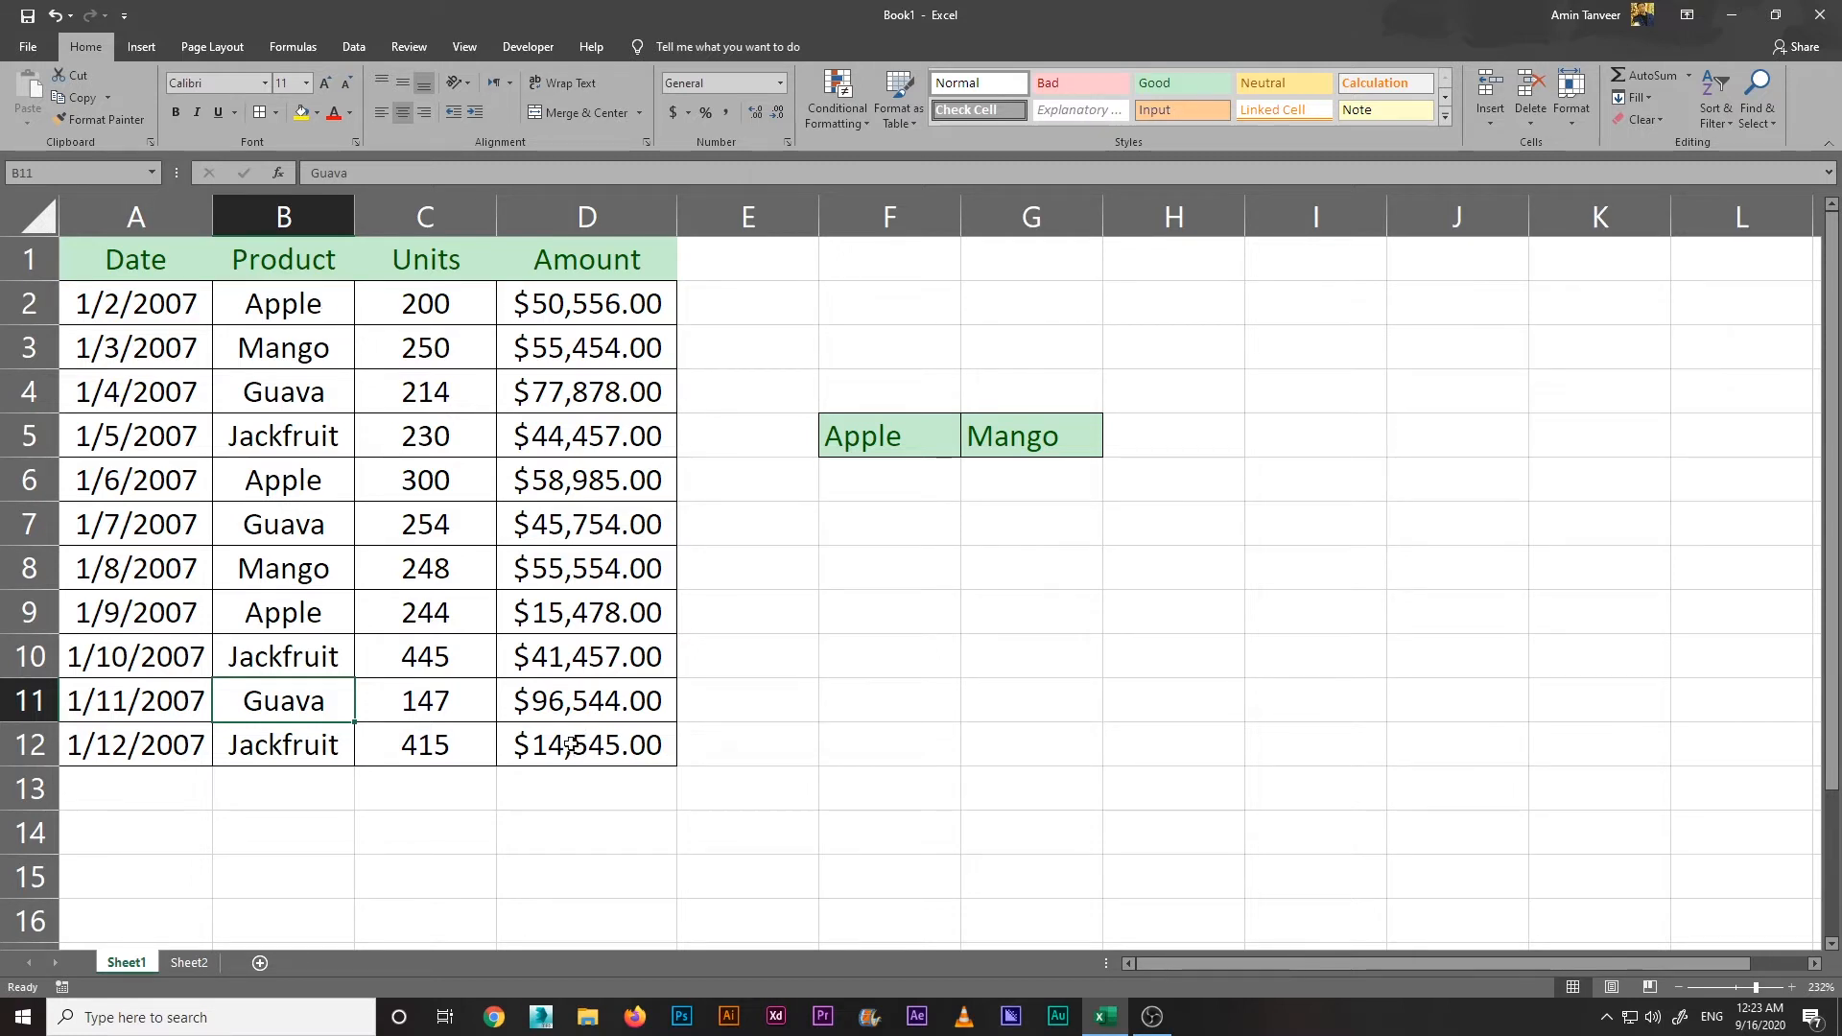
{"action": "left_click", "coordinate": [851, 441]}
{"action": "left_click", "coordinate": [1025, 433]}
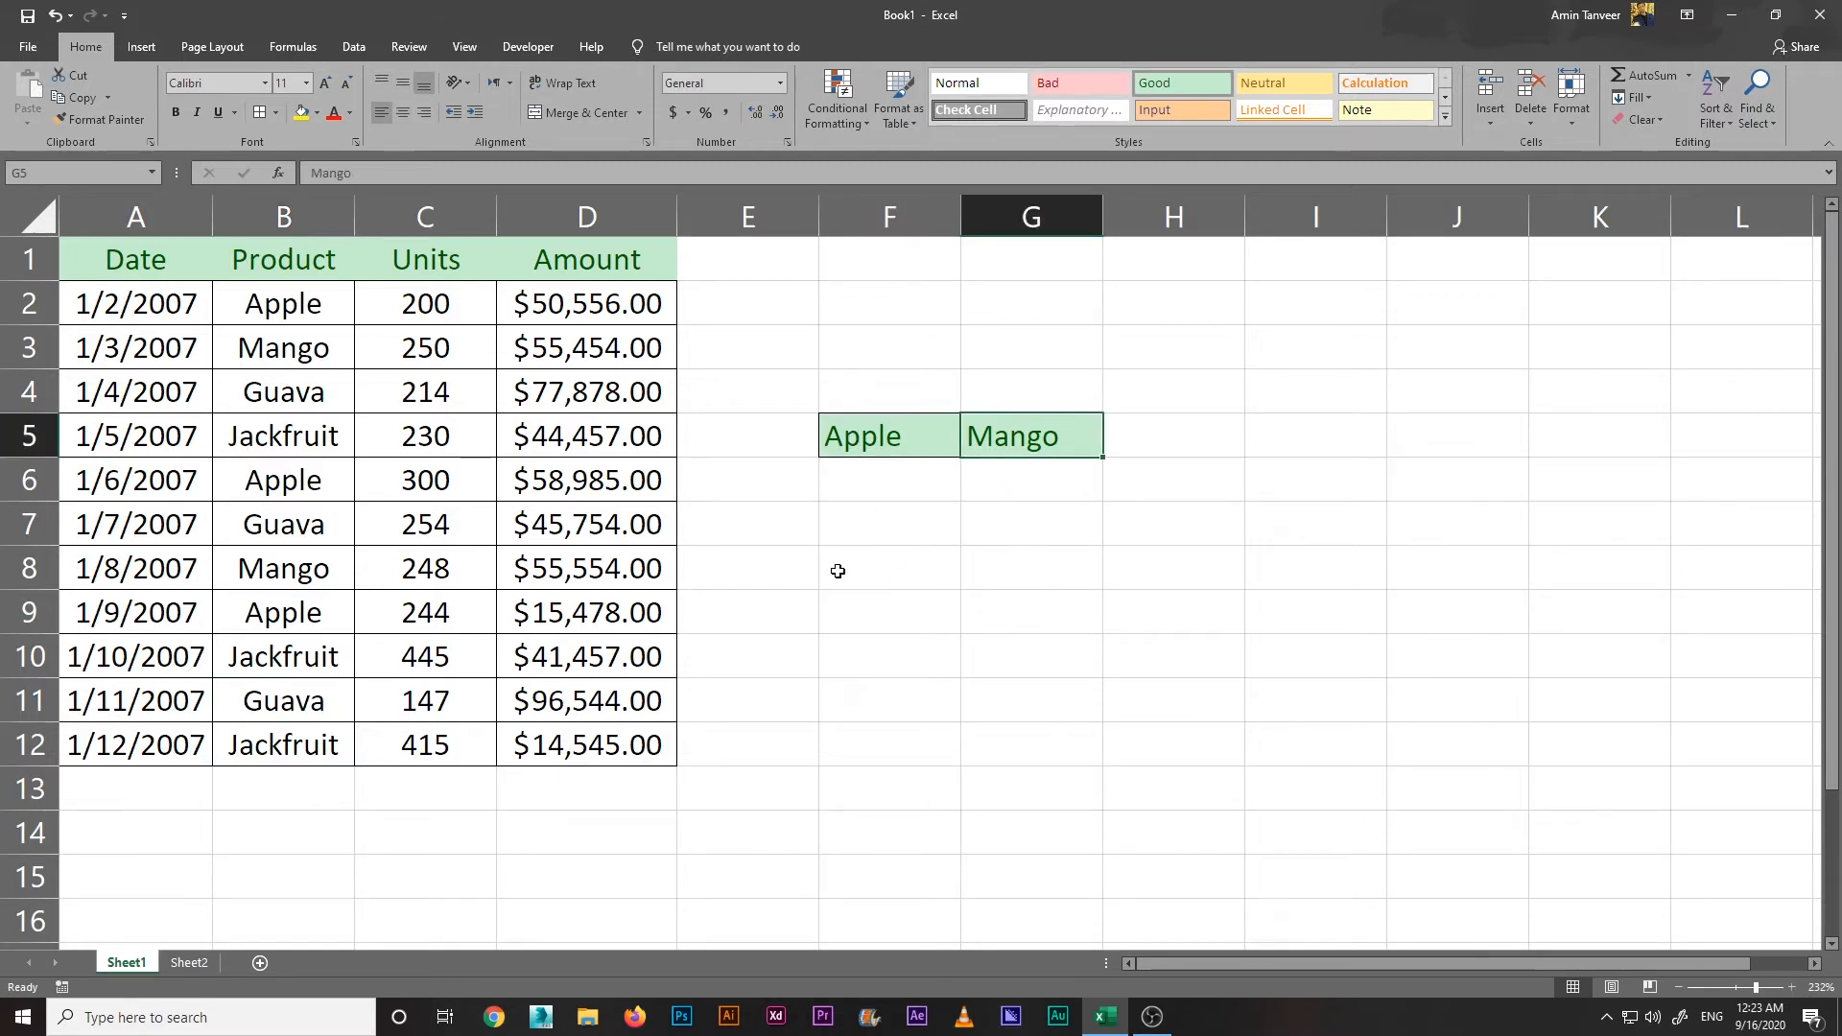
{"action": "left_click", "coordinate": [838, 572]}
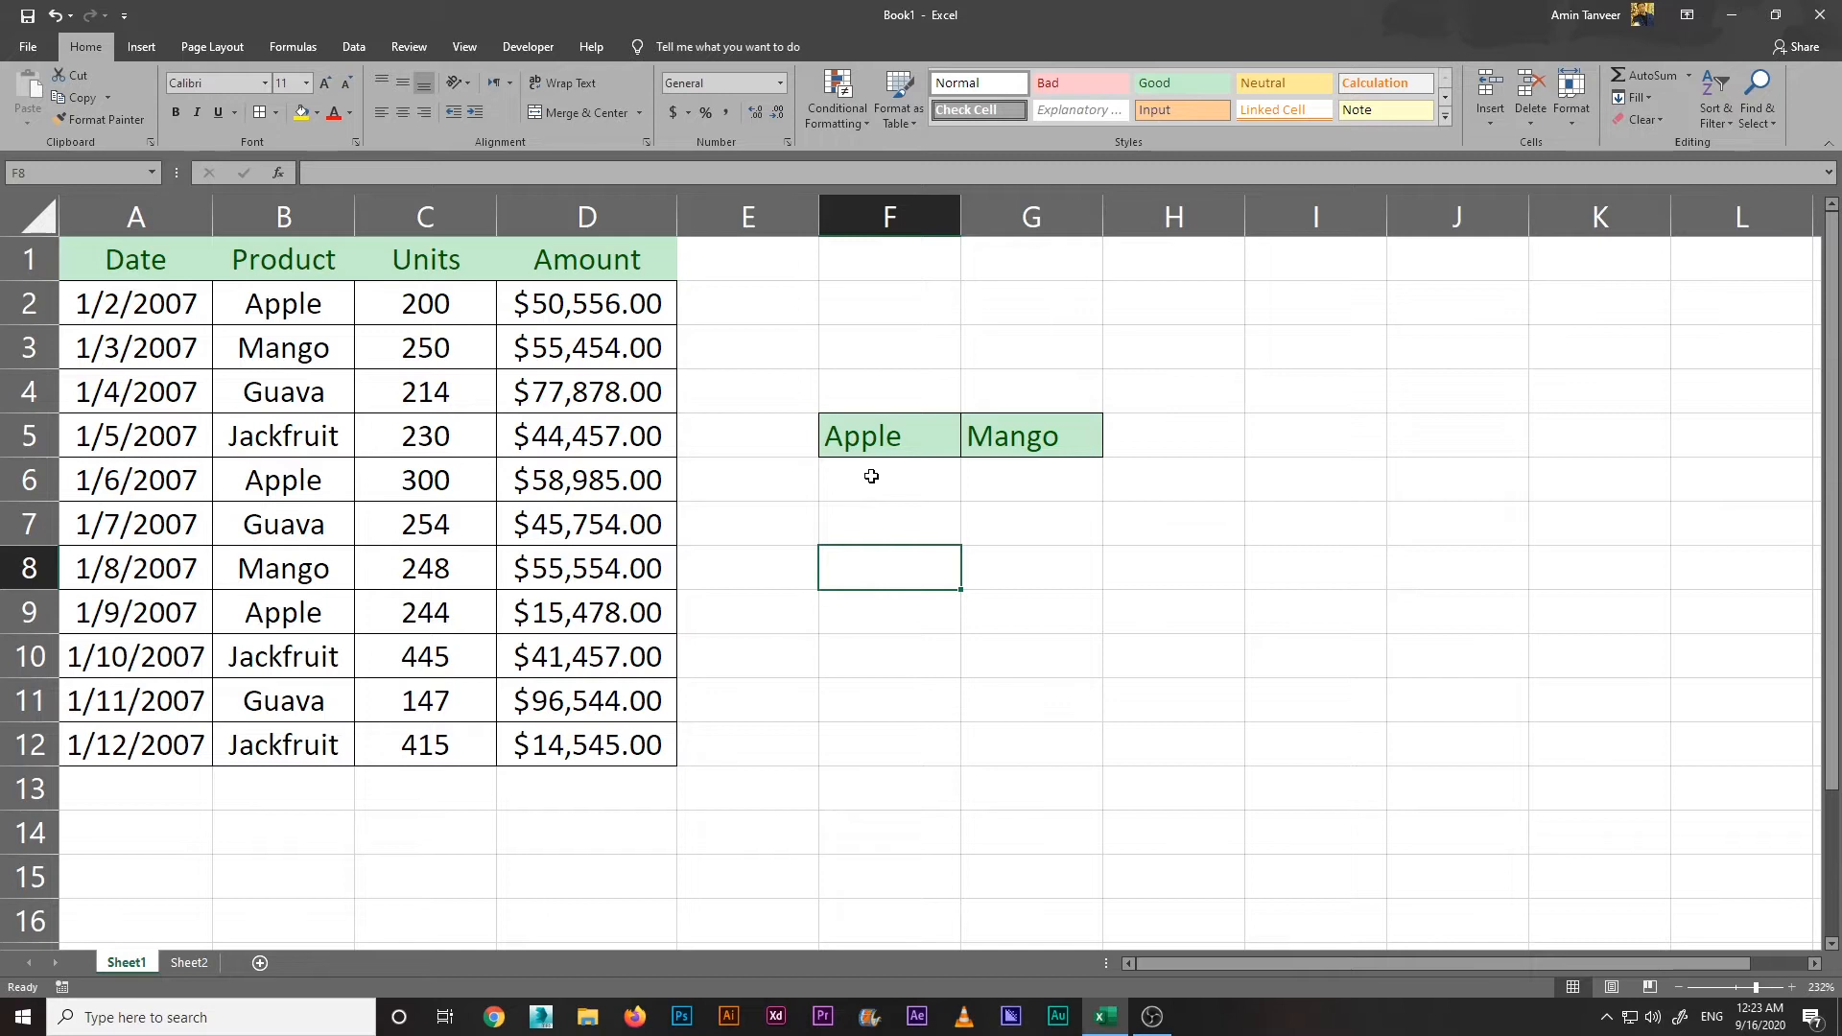
Step: Enter =SUMIF(B2:B12,"Apple",D2:D12) in F6 under the Apple heading and apply the dollar Accounting format
{"action": "left_click", "coordinate": [871, 477]}
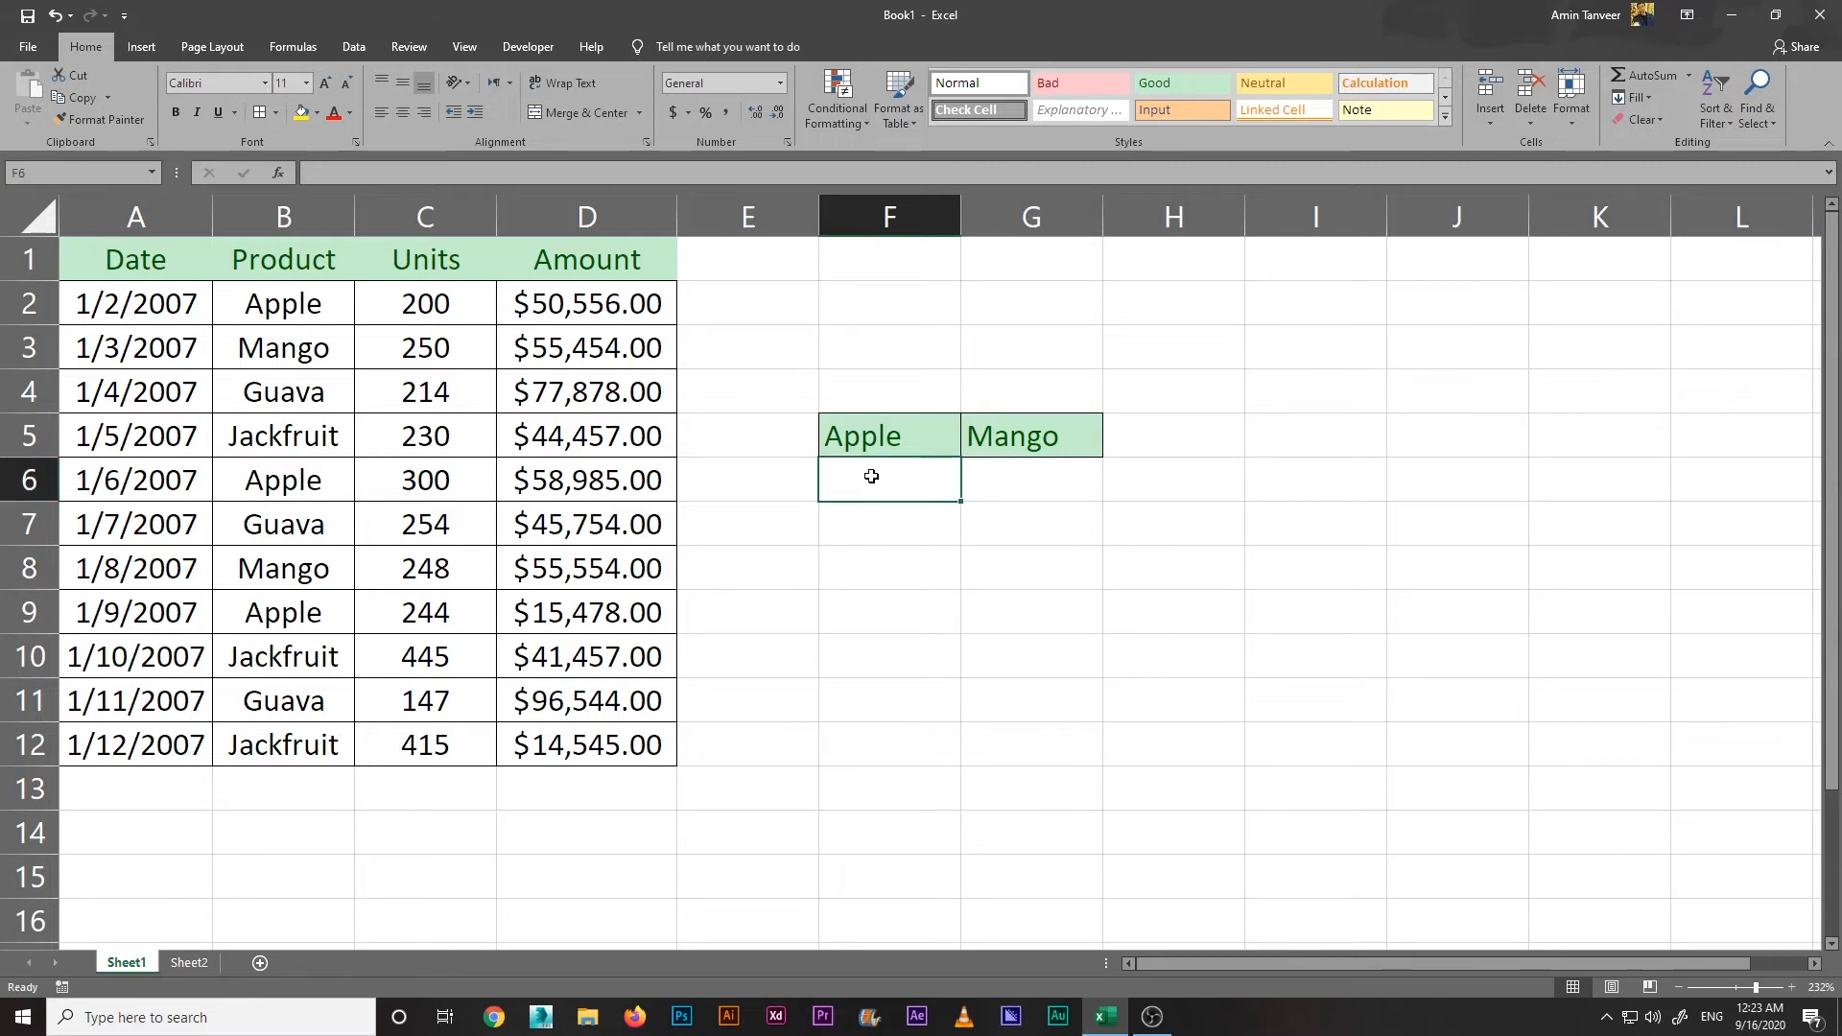
{"action": "type", "text": "="}
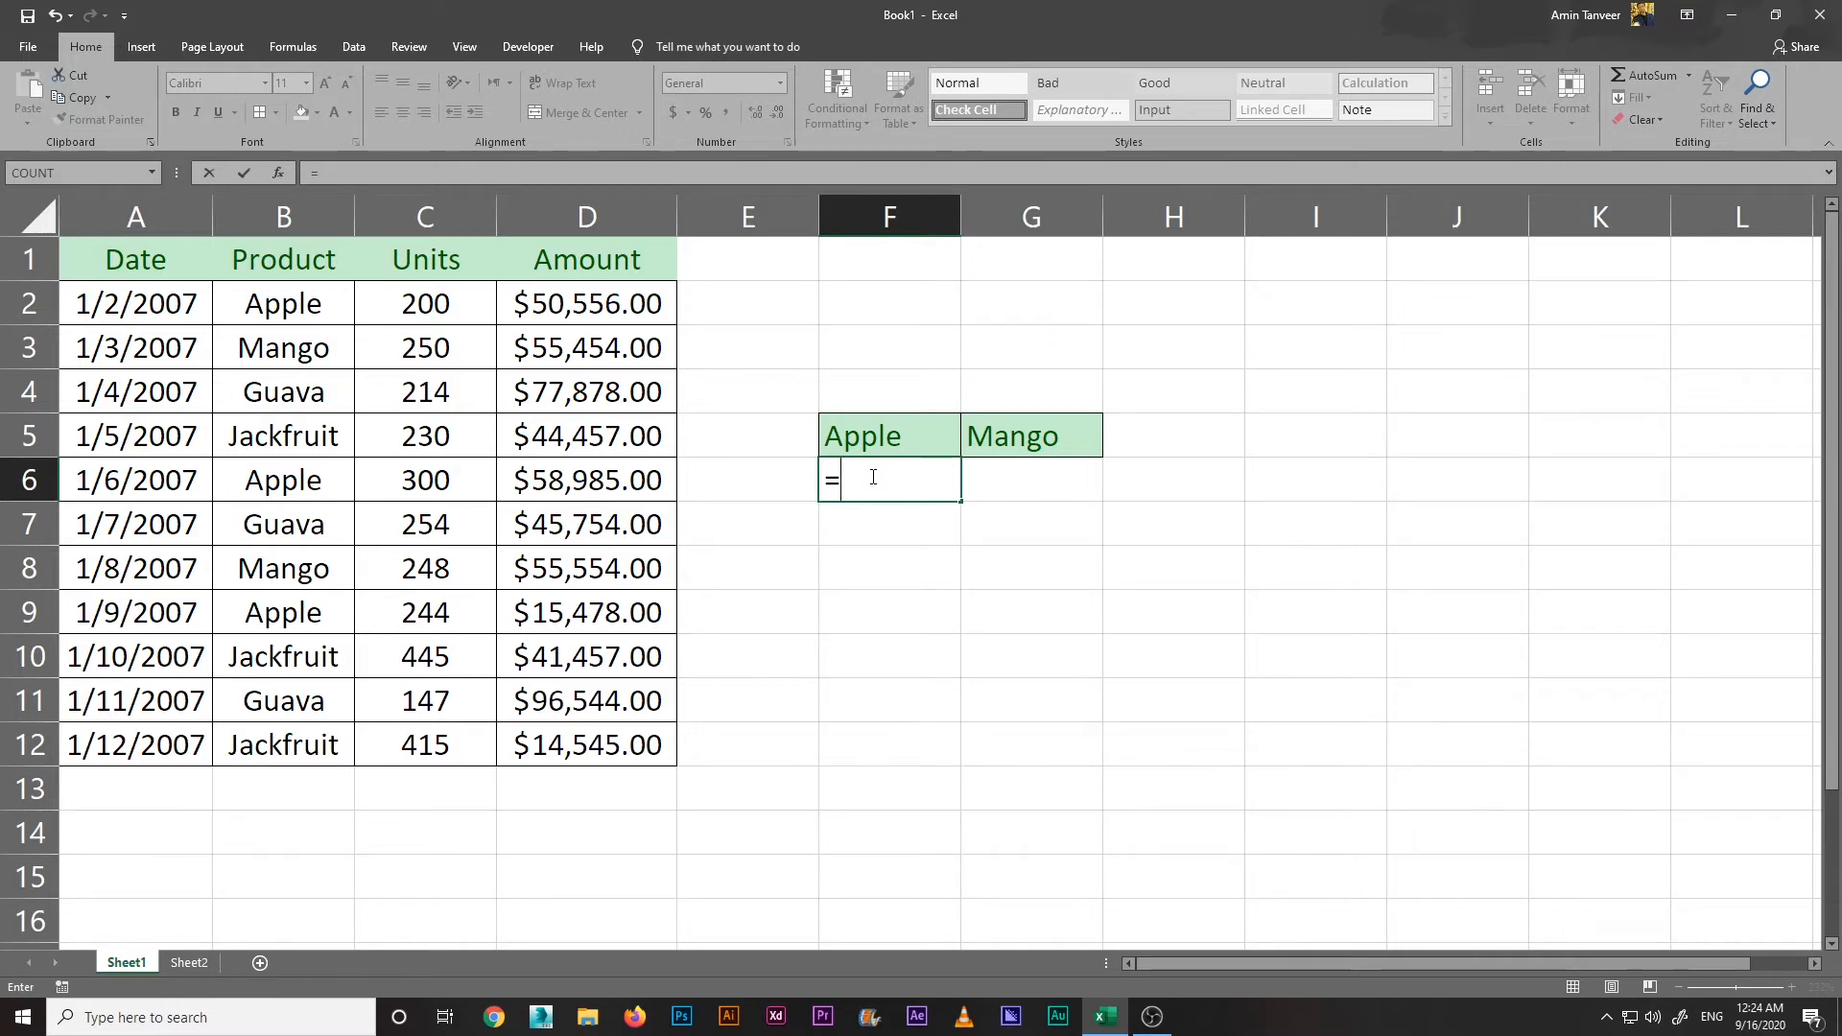
{"action": "type", "text": "sumif"}
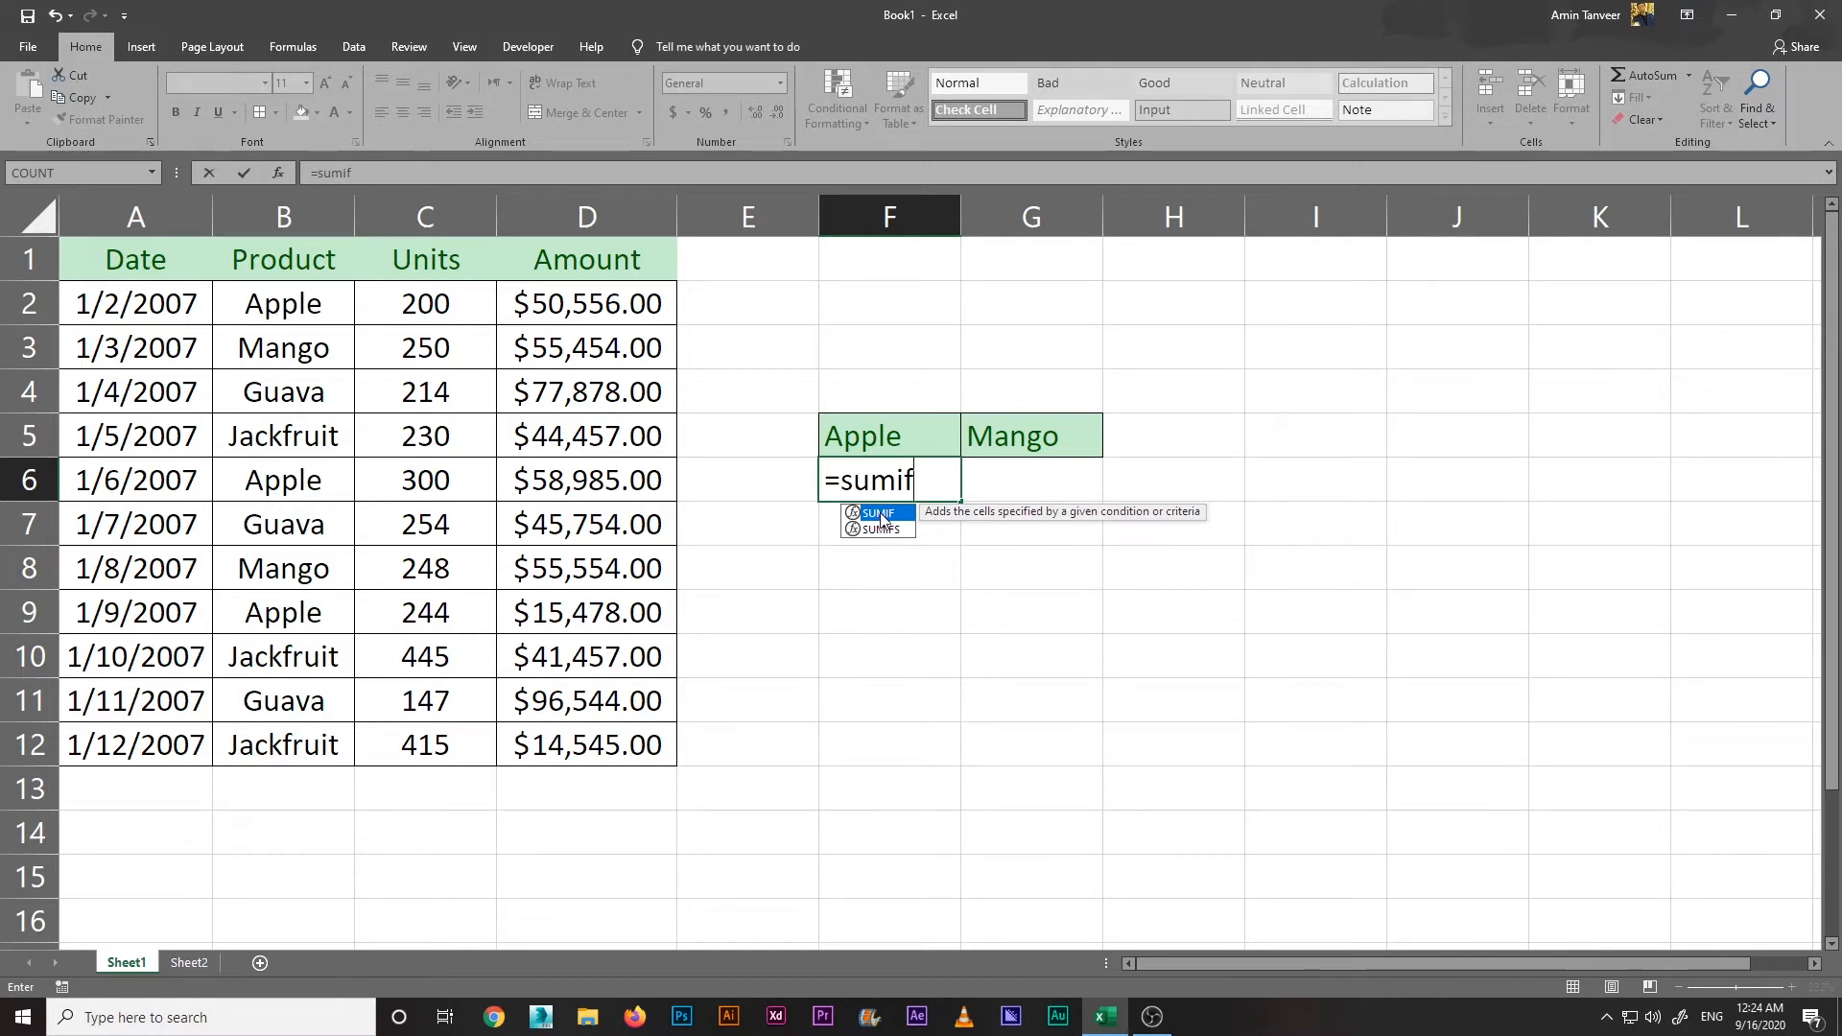
{"action": "double_click", "coordinate": [880, 514]}
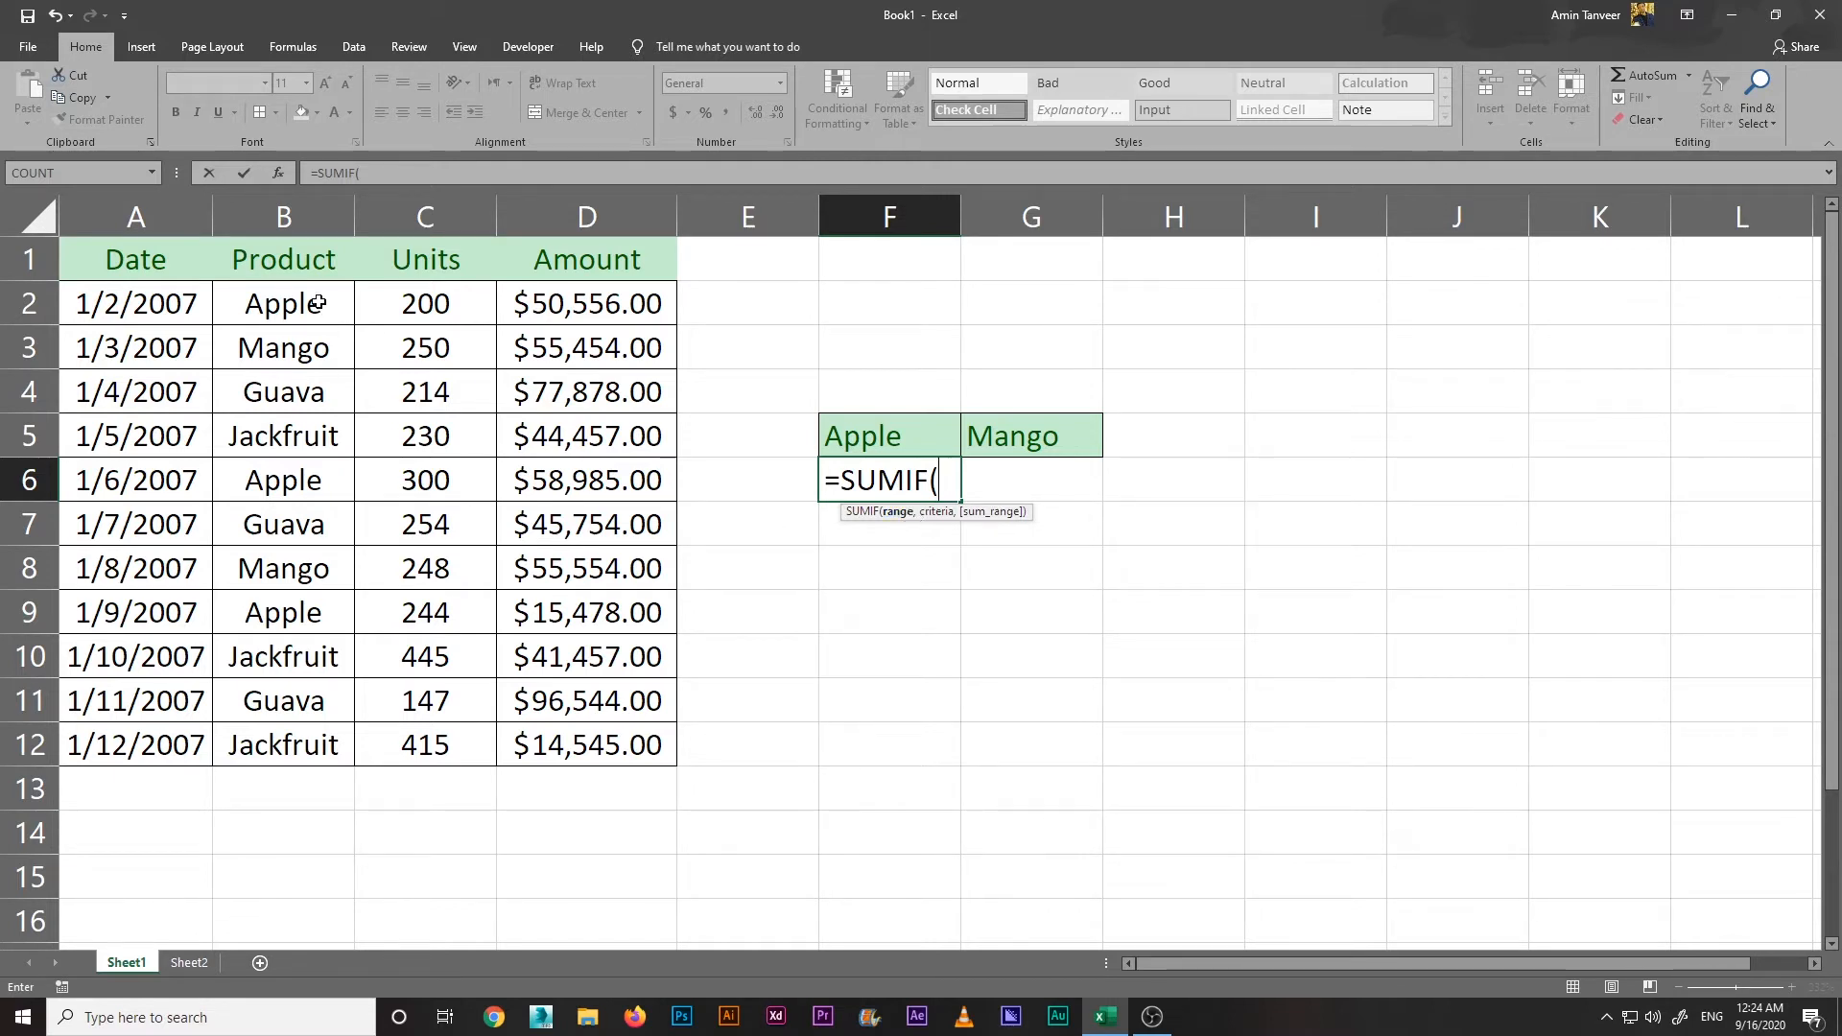
{"action": "left_click_drag", "start_coordinate": [317, 303], "coordinate": [318, 740]}
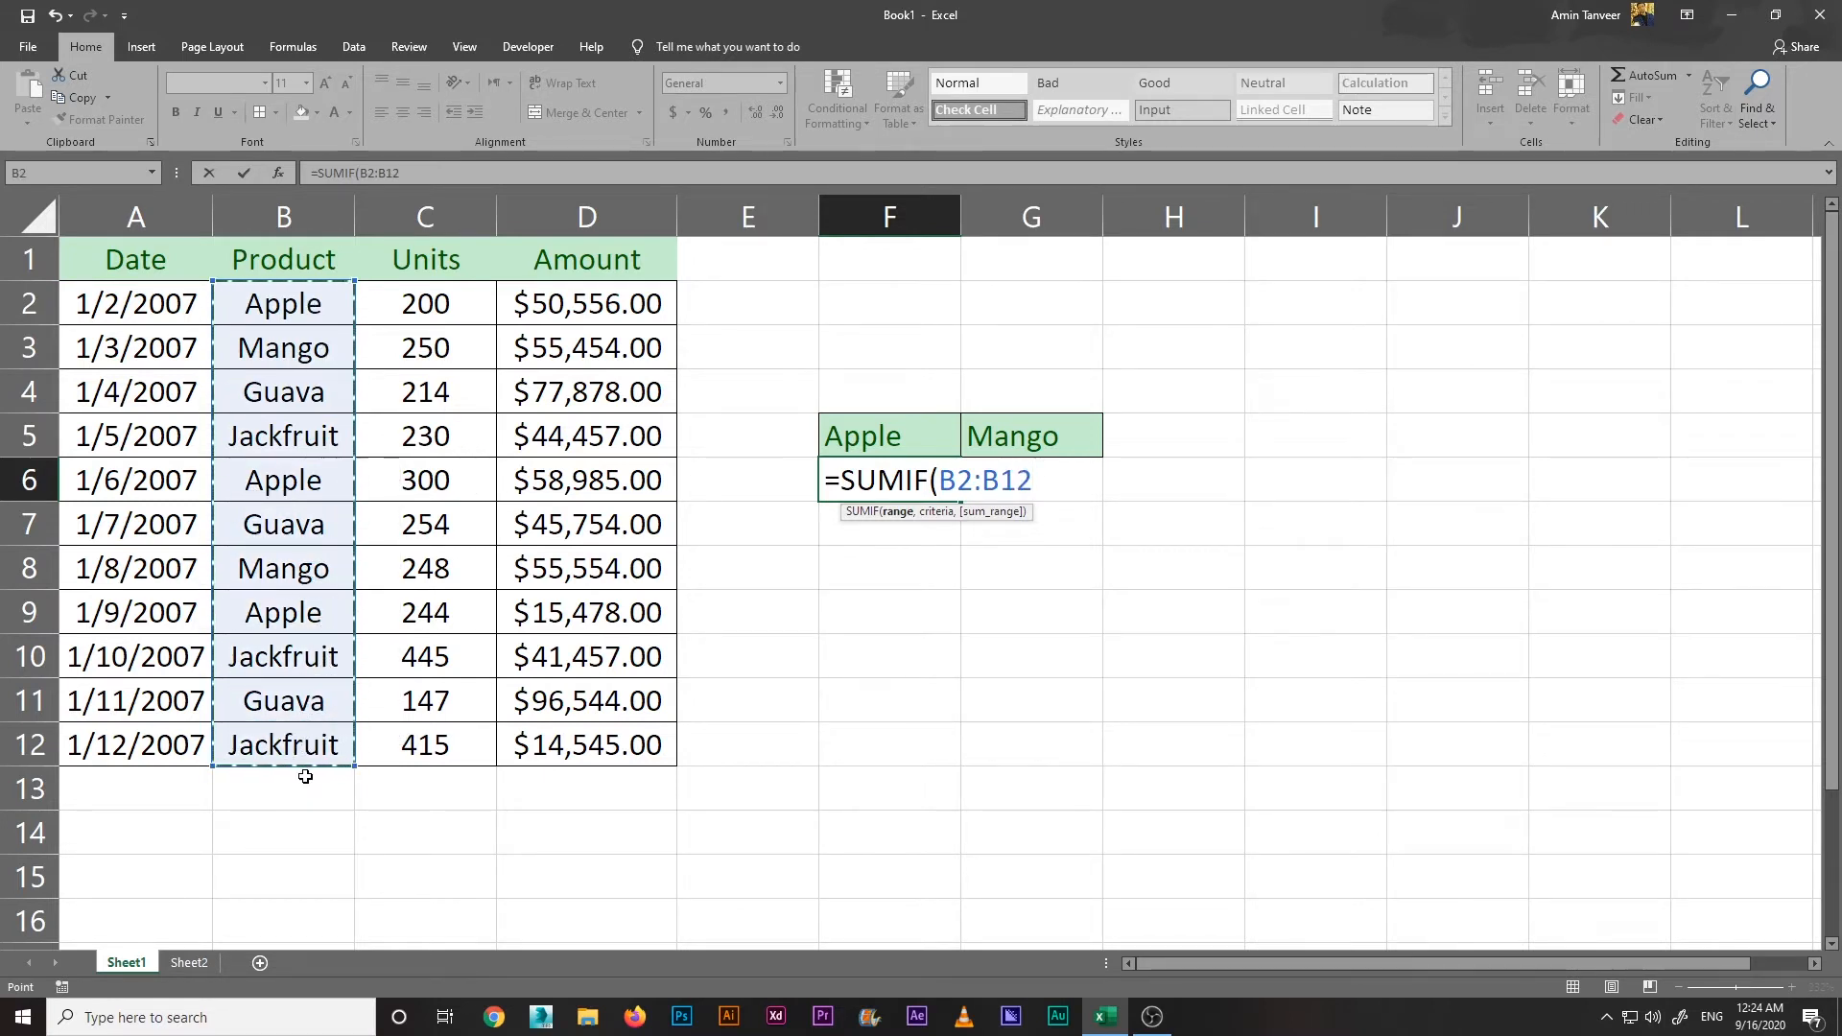
{"action": "type", "text": ","}
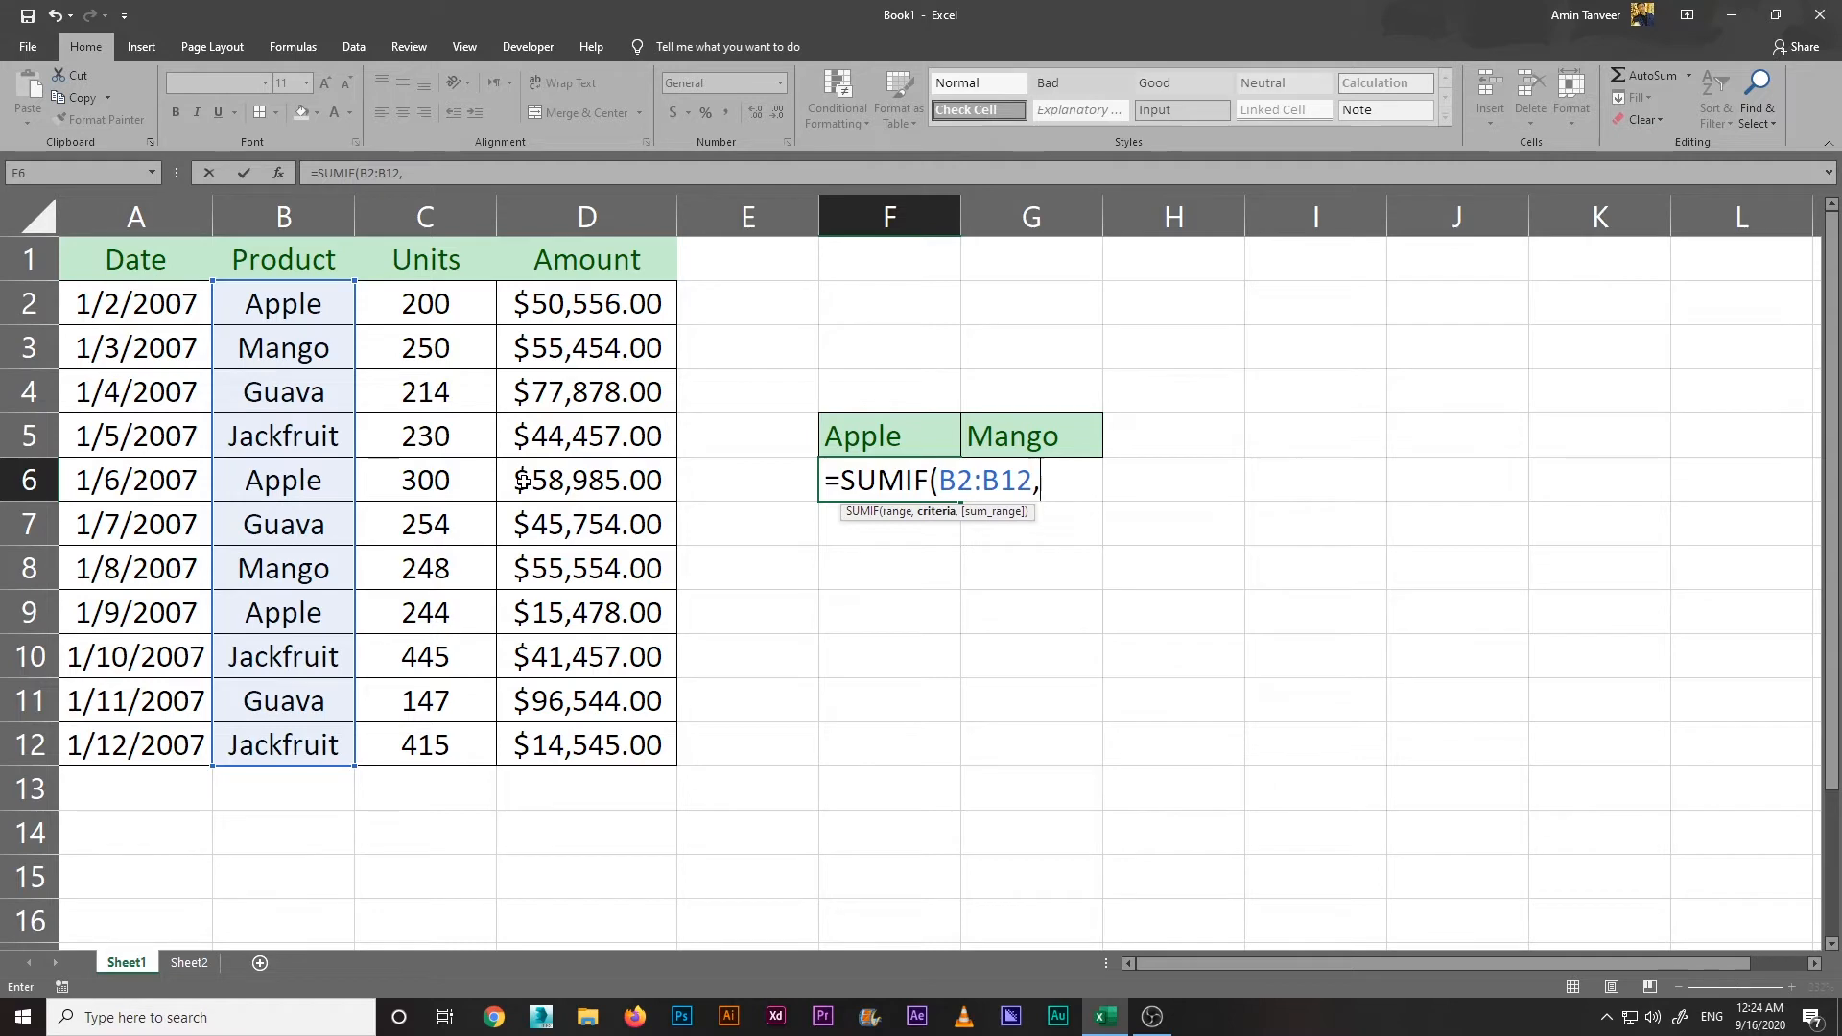
{"action": "type", "text": "\"Apple\""}
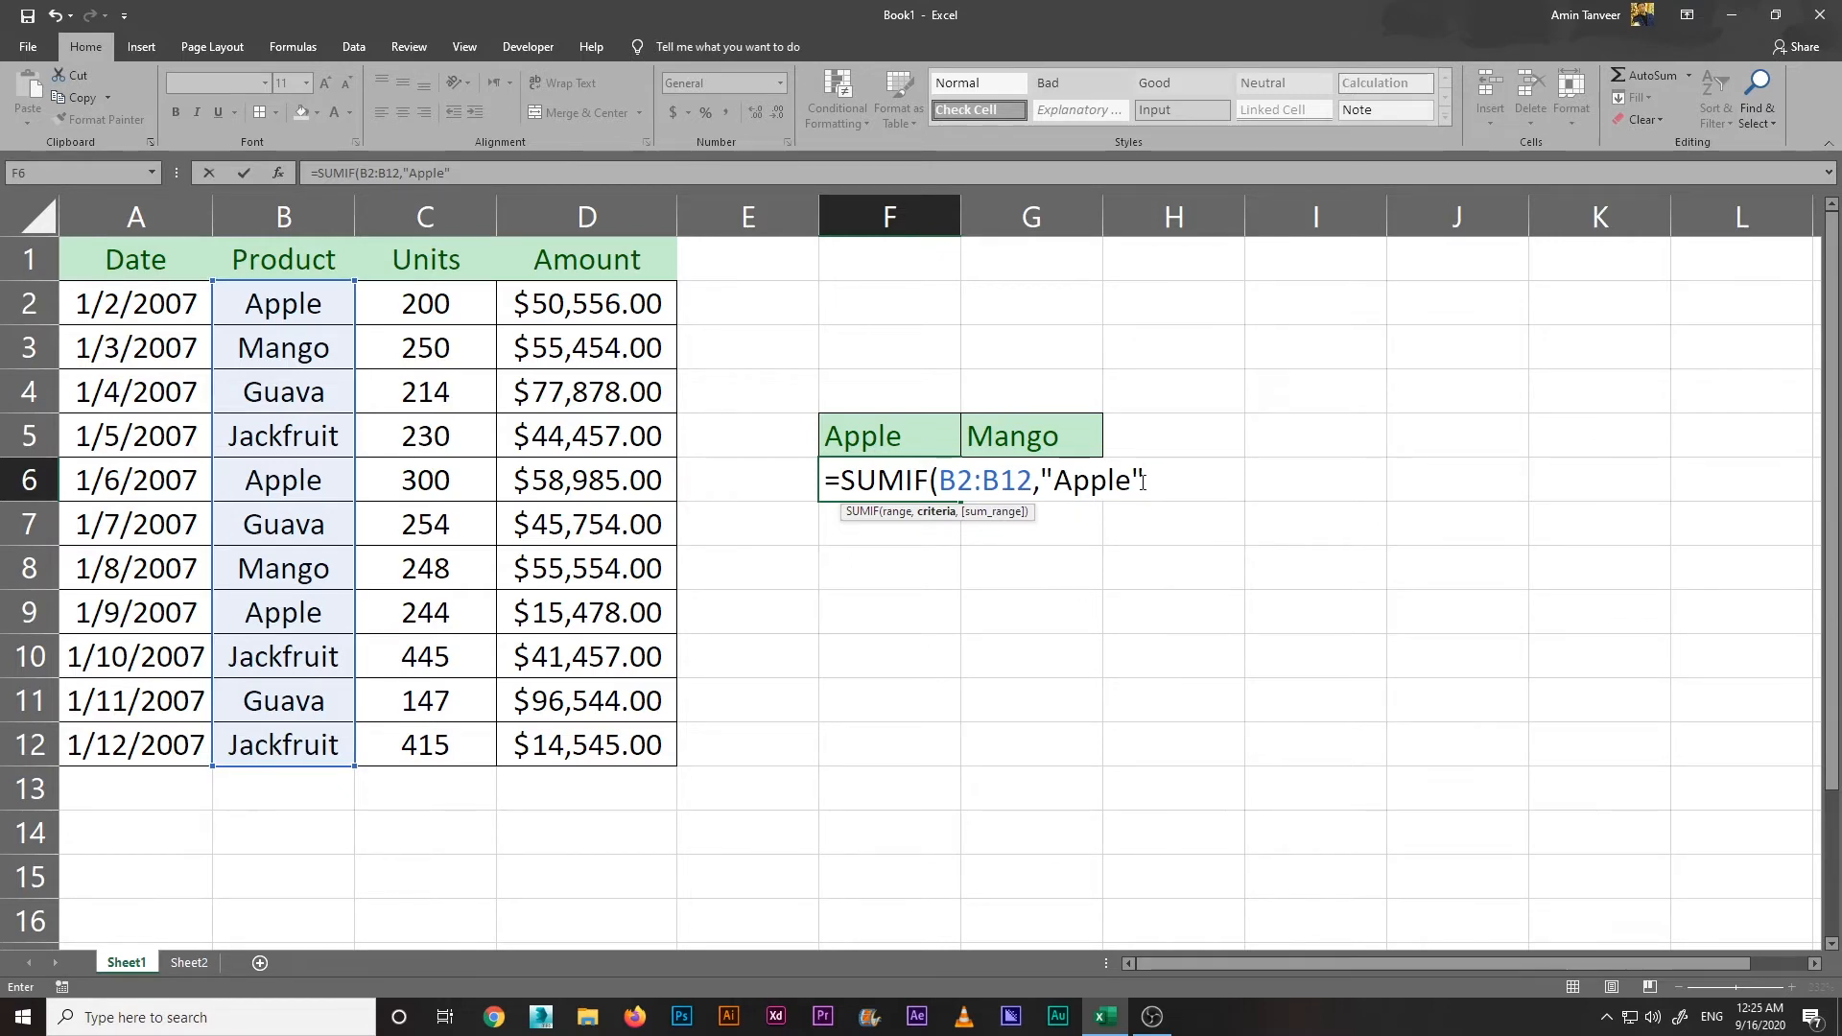
{"action": "type", "text": ","}
{"action": "left_click_drag", "start_coordinate": [608, 303], "coordinate": [628, 744]}
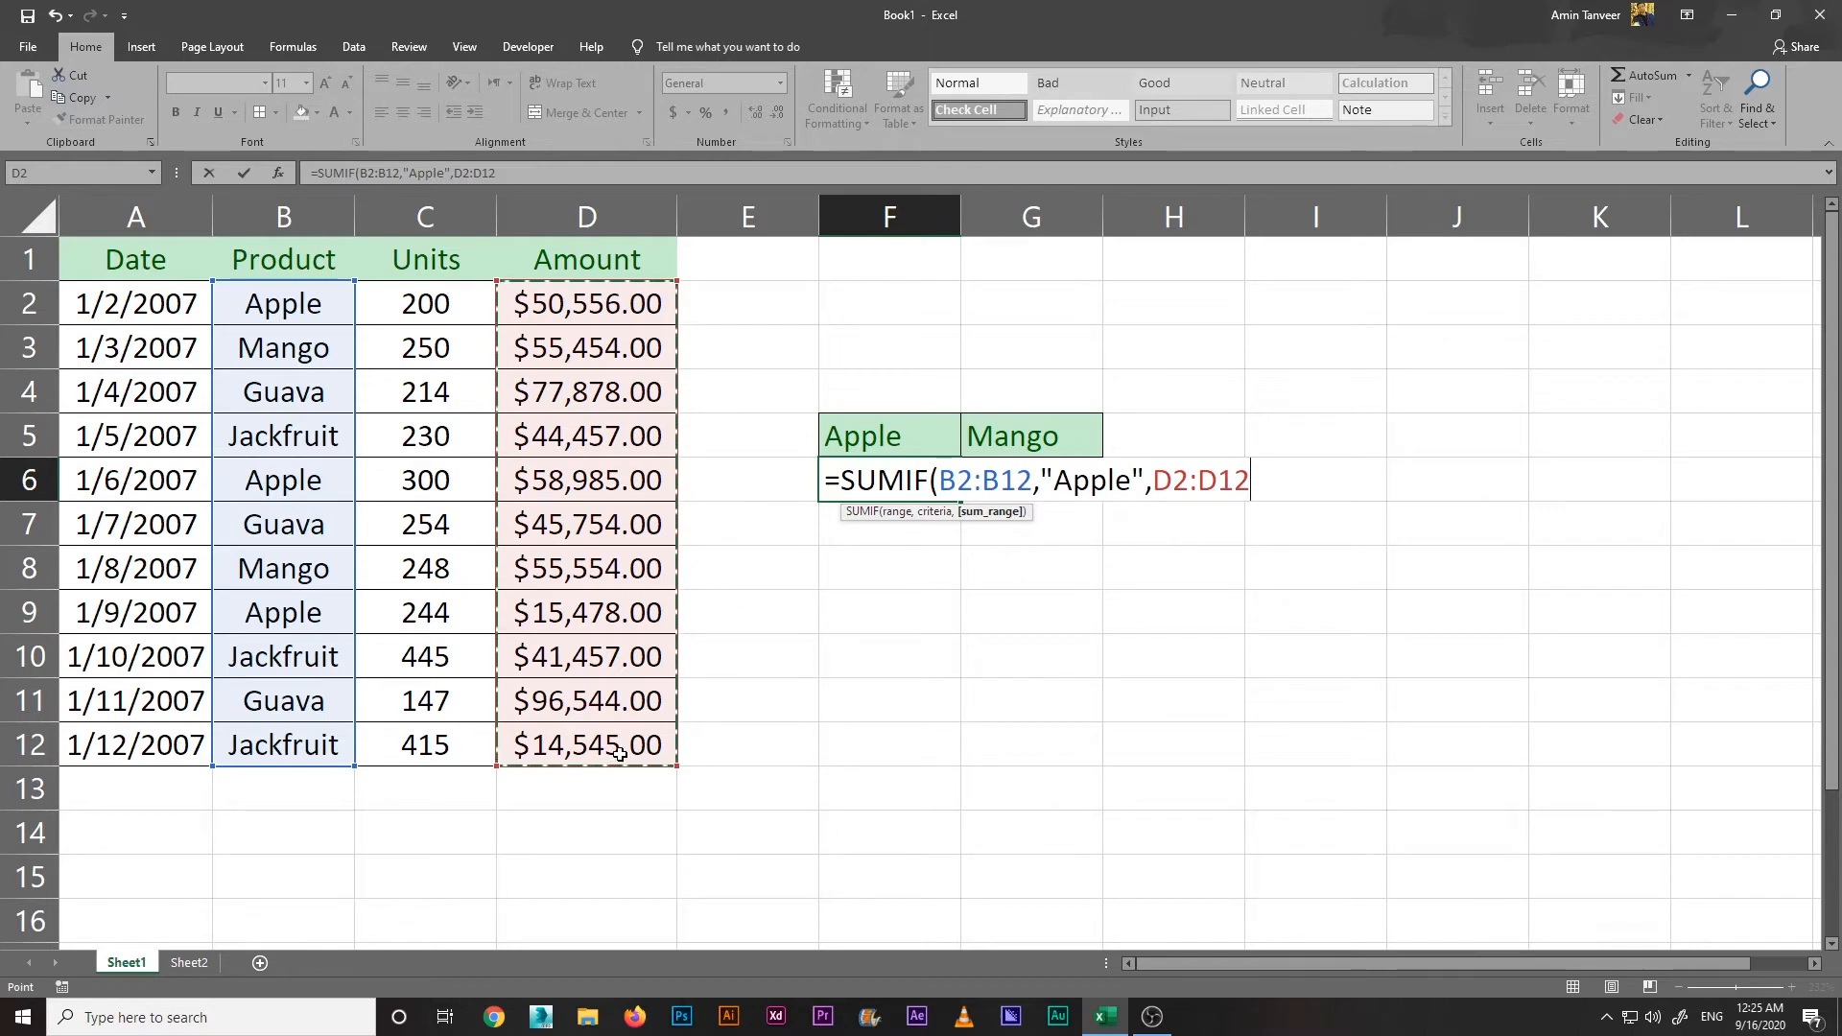
{"action": "type", "text": ")"}
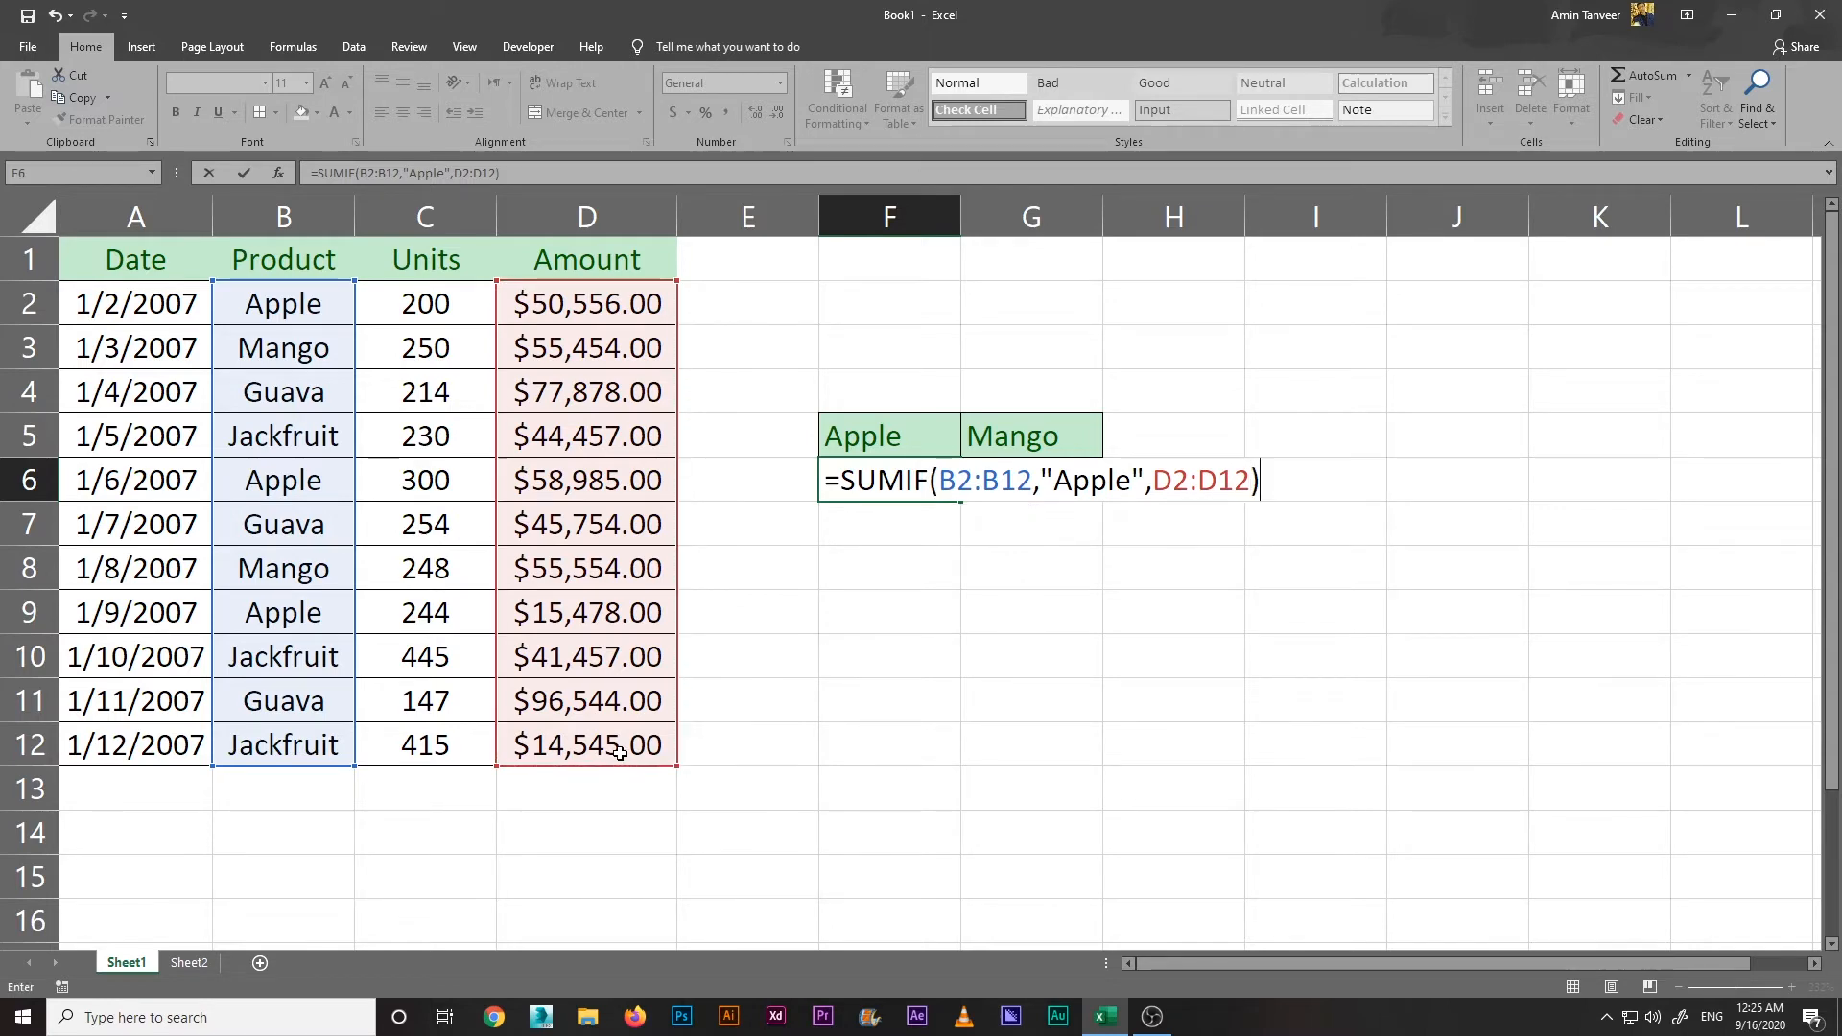
{"action": "key", "text": "Return"}
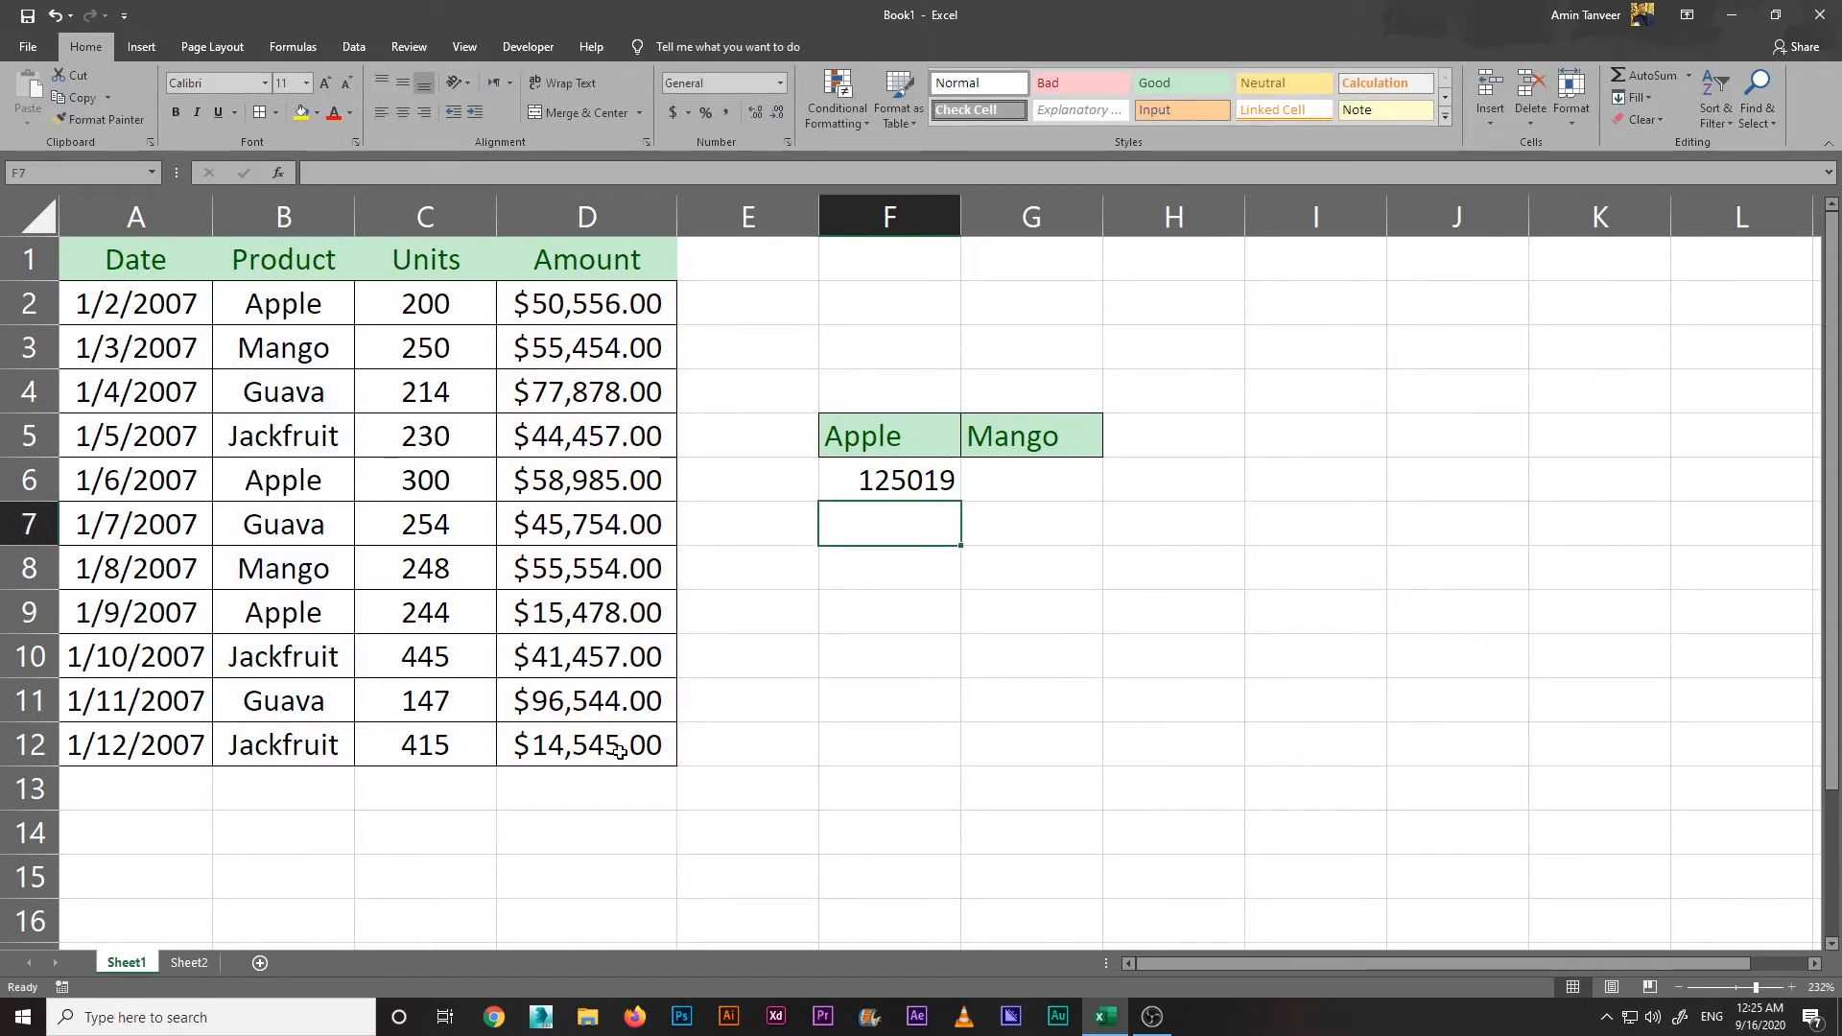
{"action": "left_click", "coordinate": [943, 483]}
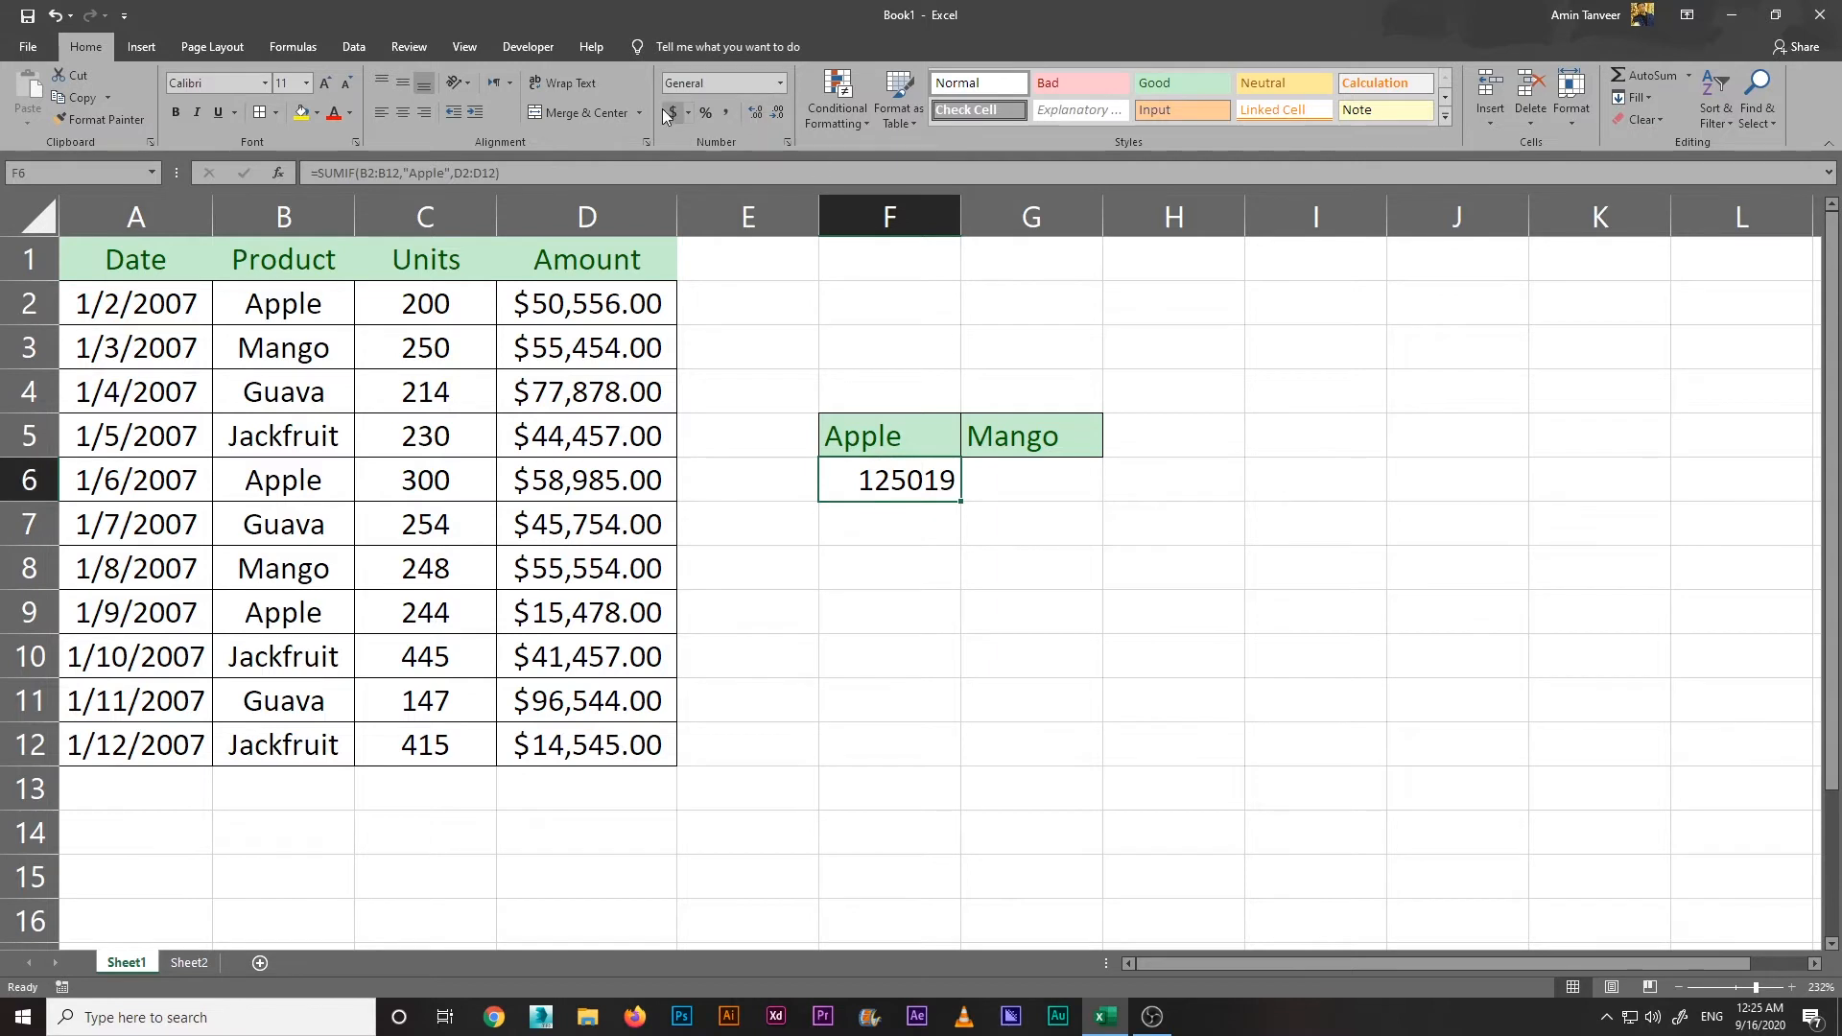
{"action": "left_click", "coordinate": [671, 112]}
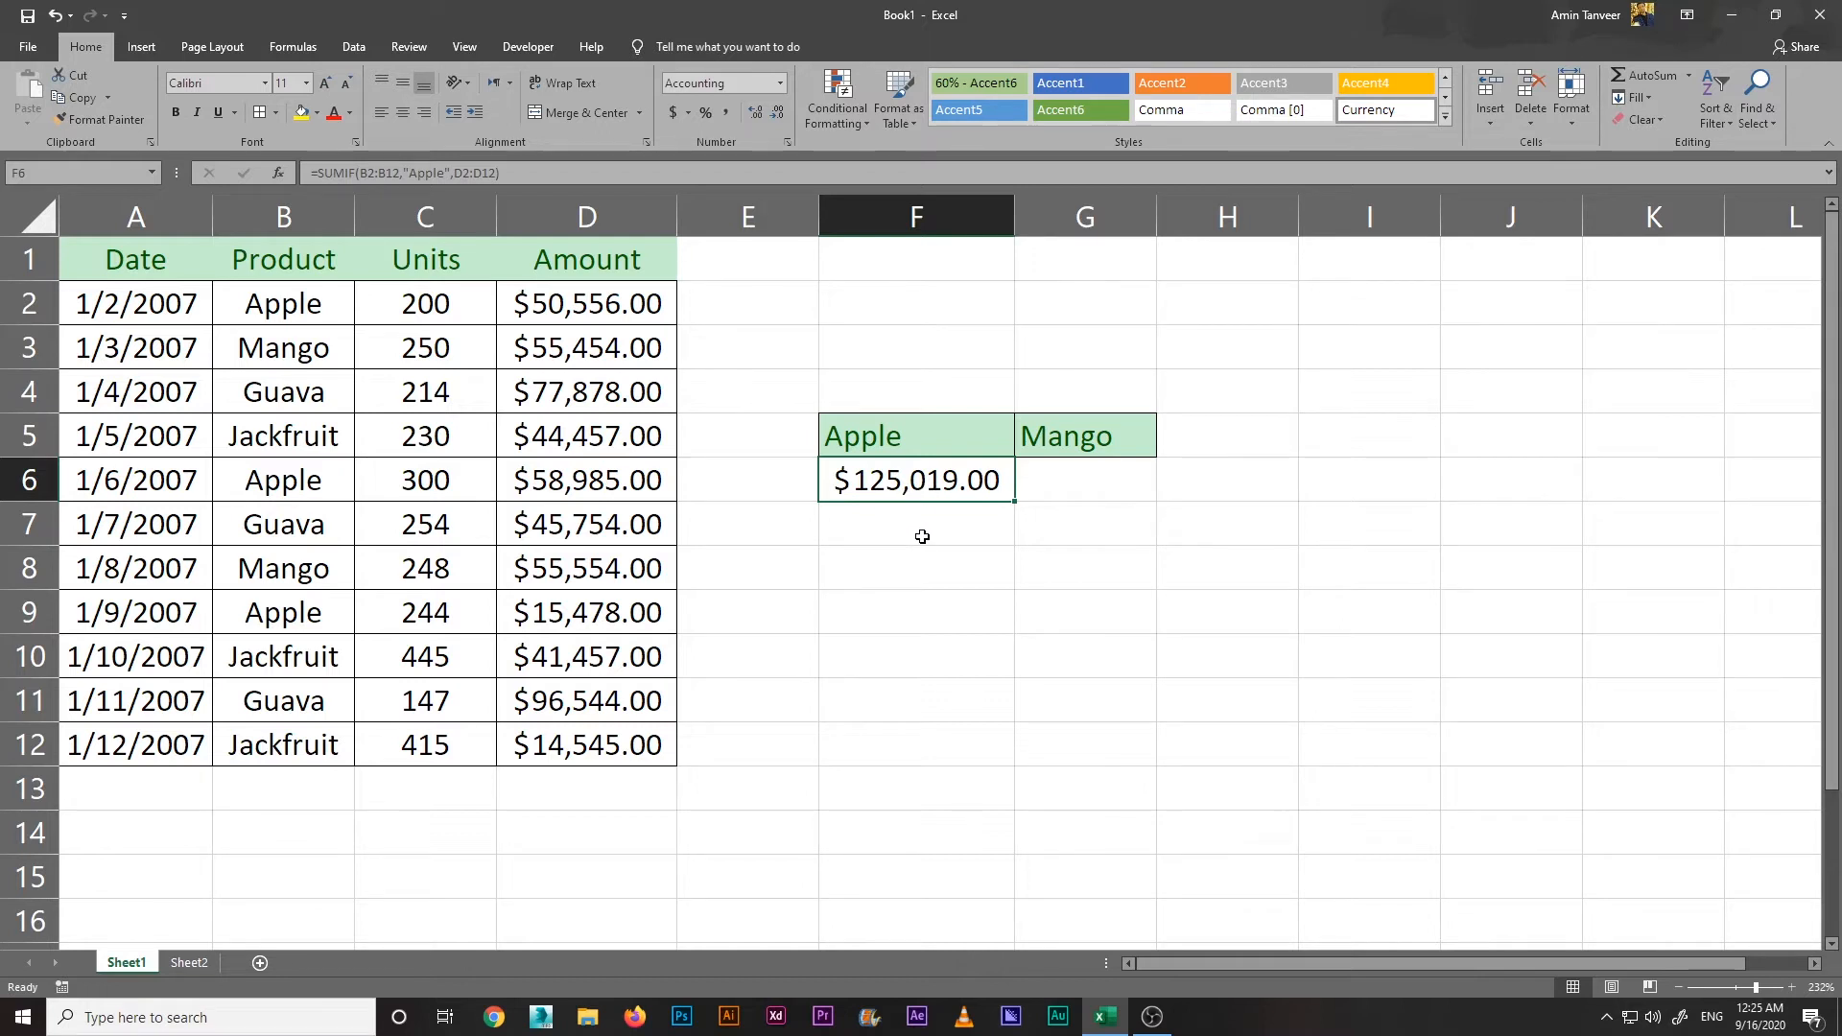
Step: Check the Apple total in F6 against the sum of the three Apple amounts in D2, D6 and D9
{"action": "left_click", "coordinate": [578, 305]}
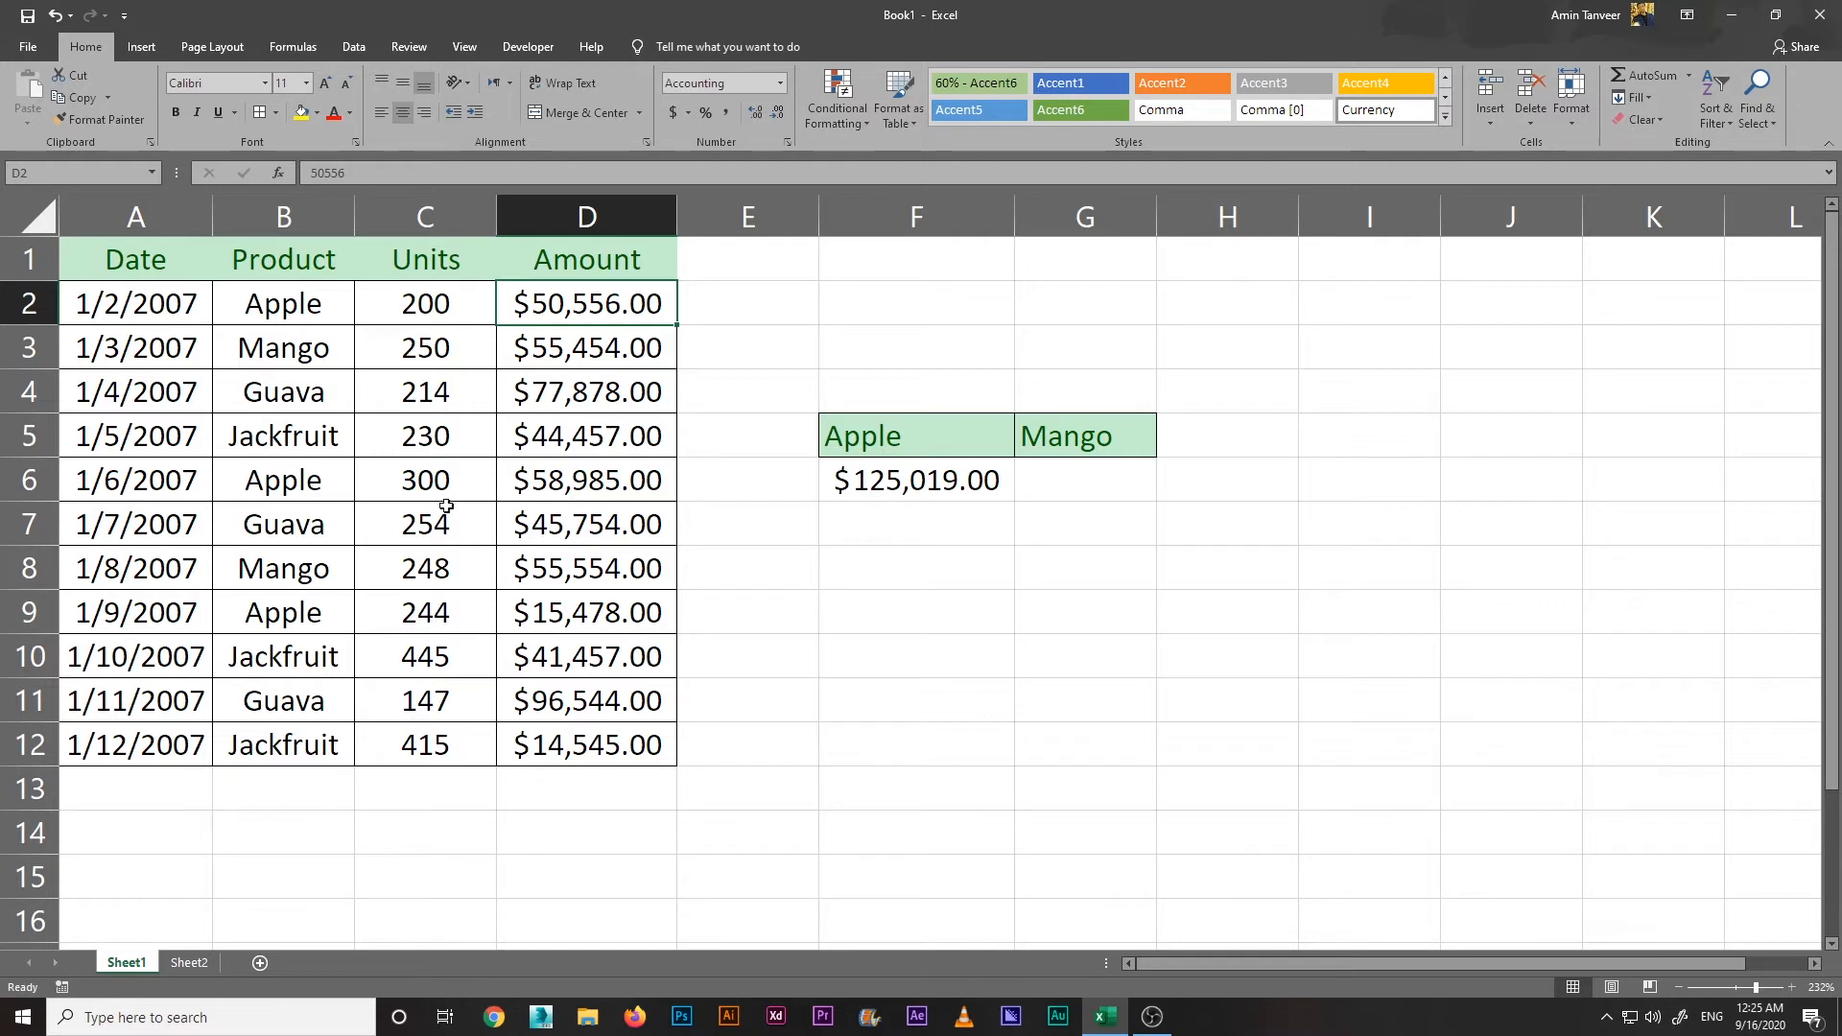
{"action": "left_click", "coordinate": [587, 483], "text": "ctrl"}
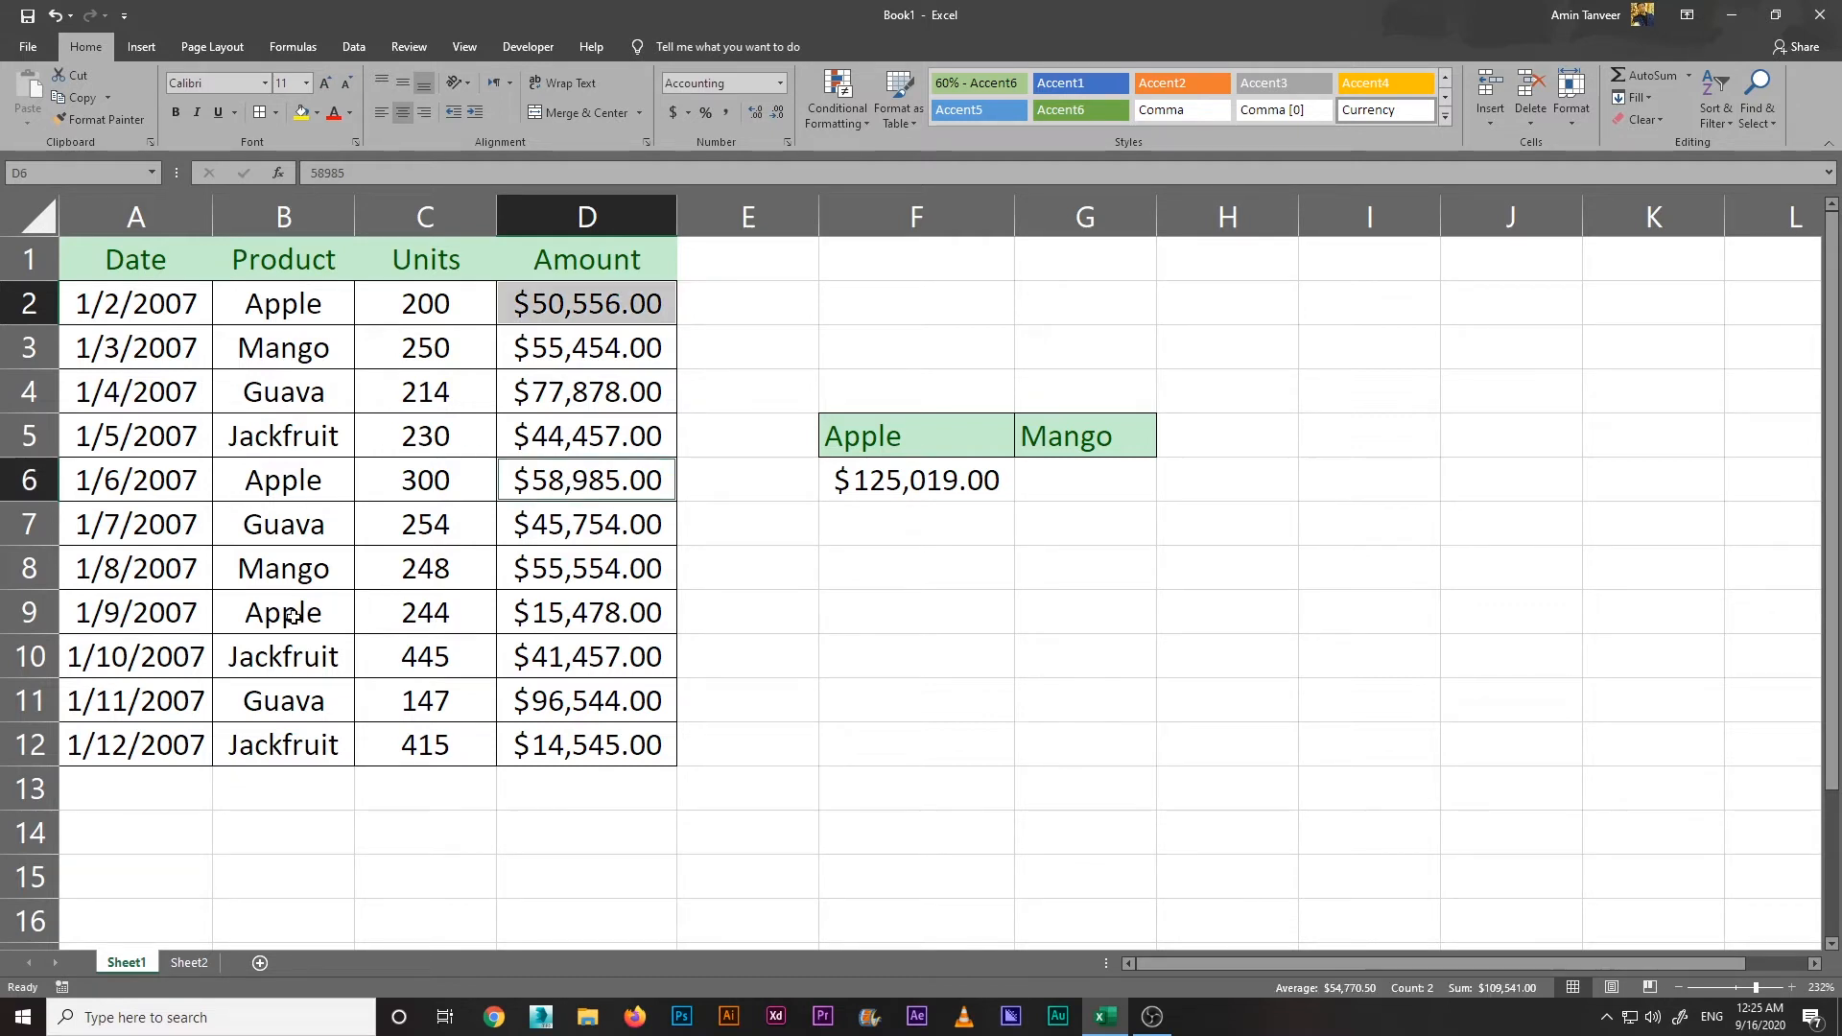
{"action": "left_click", "coordinate": [589, 615], "text": "ctrl"}
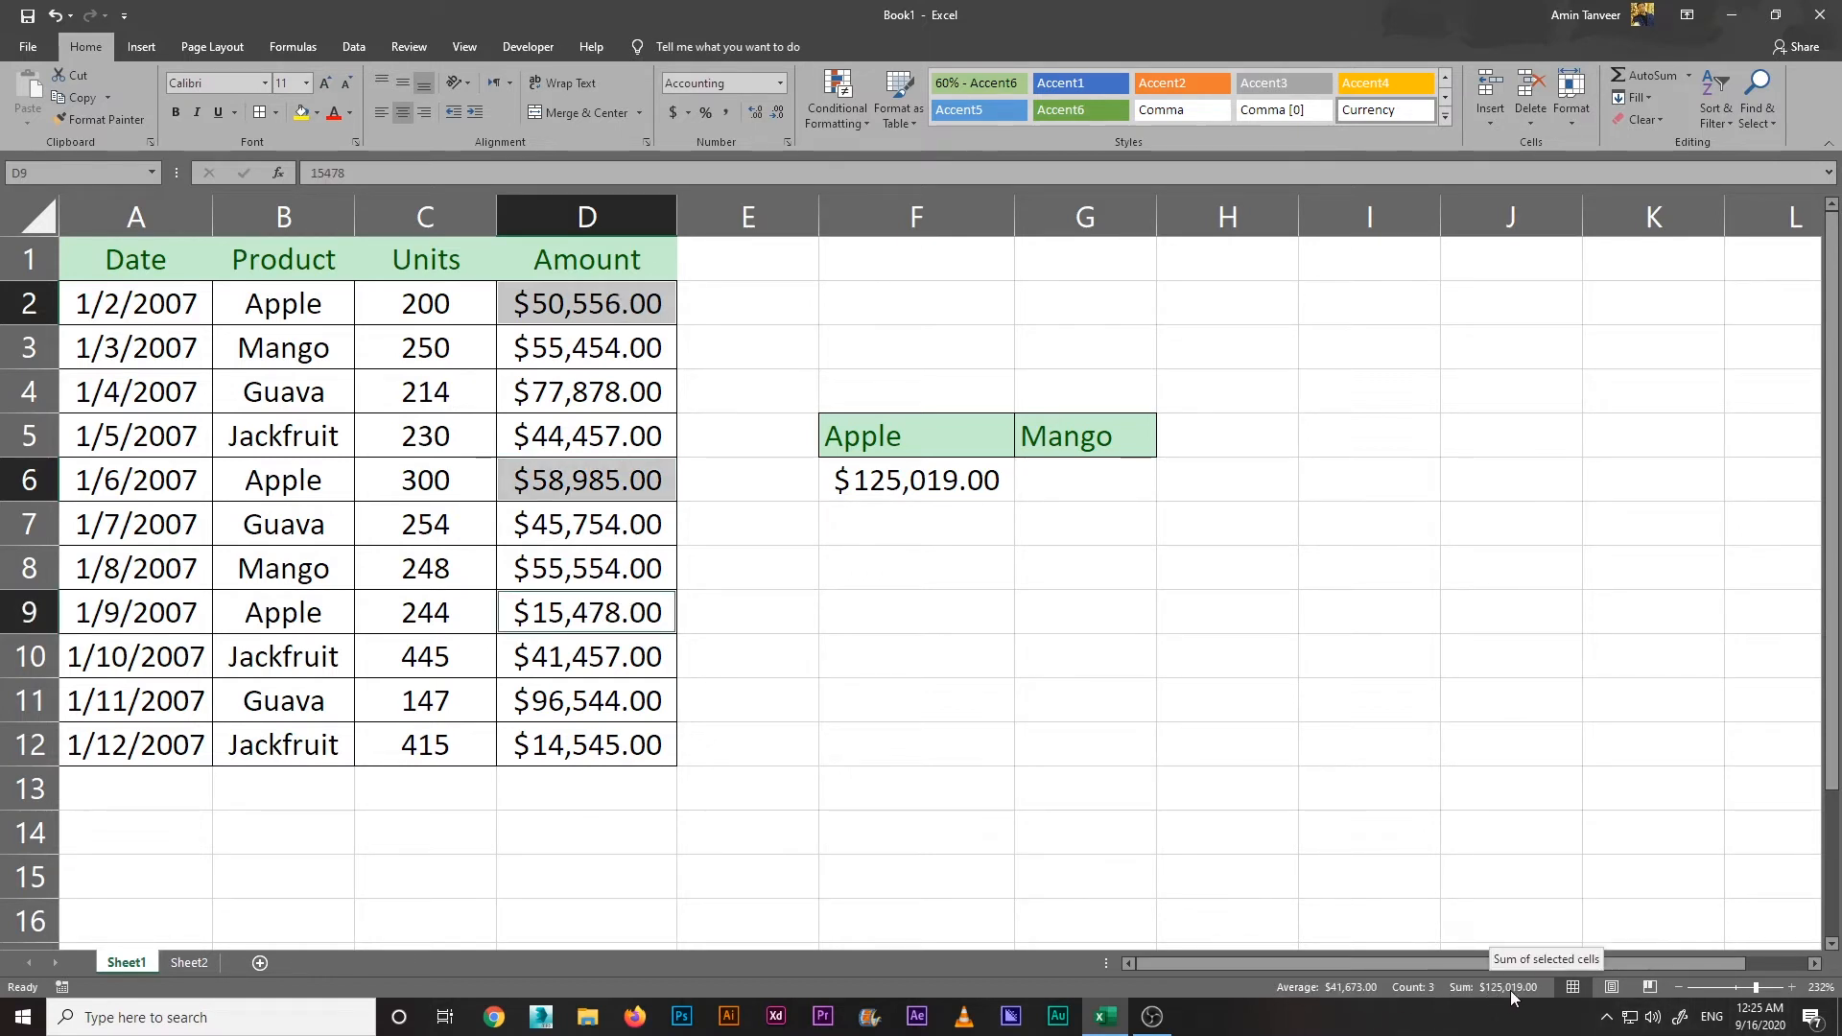
{"action": "left_click", "coordinate": [933, 522]}
{"action": "left_click", "coordinate": [948, 478]}
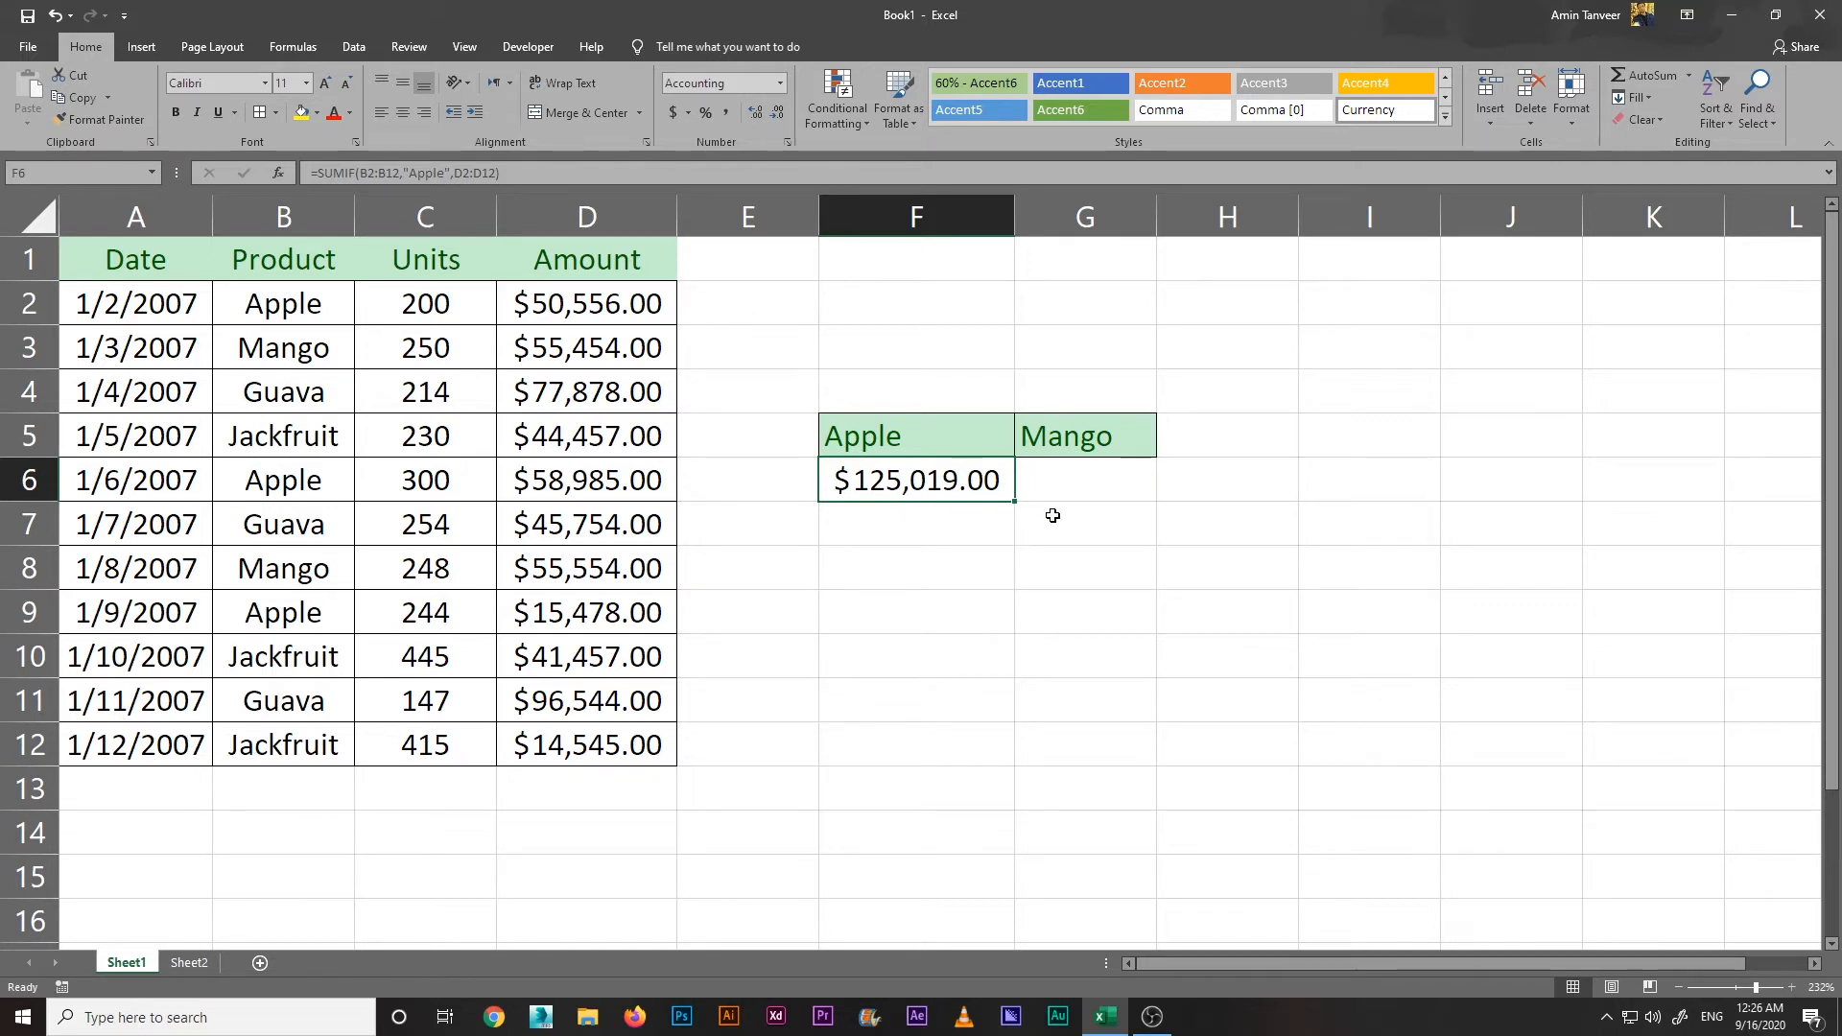
Step: Enter =SUMIF(B2:B12,"Mango",D2:D12) in G6 under the Mango heading
{"action": "left_click", "coordinate": [1083, 477]}
{"action": "type", "text": "="}
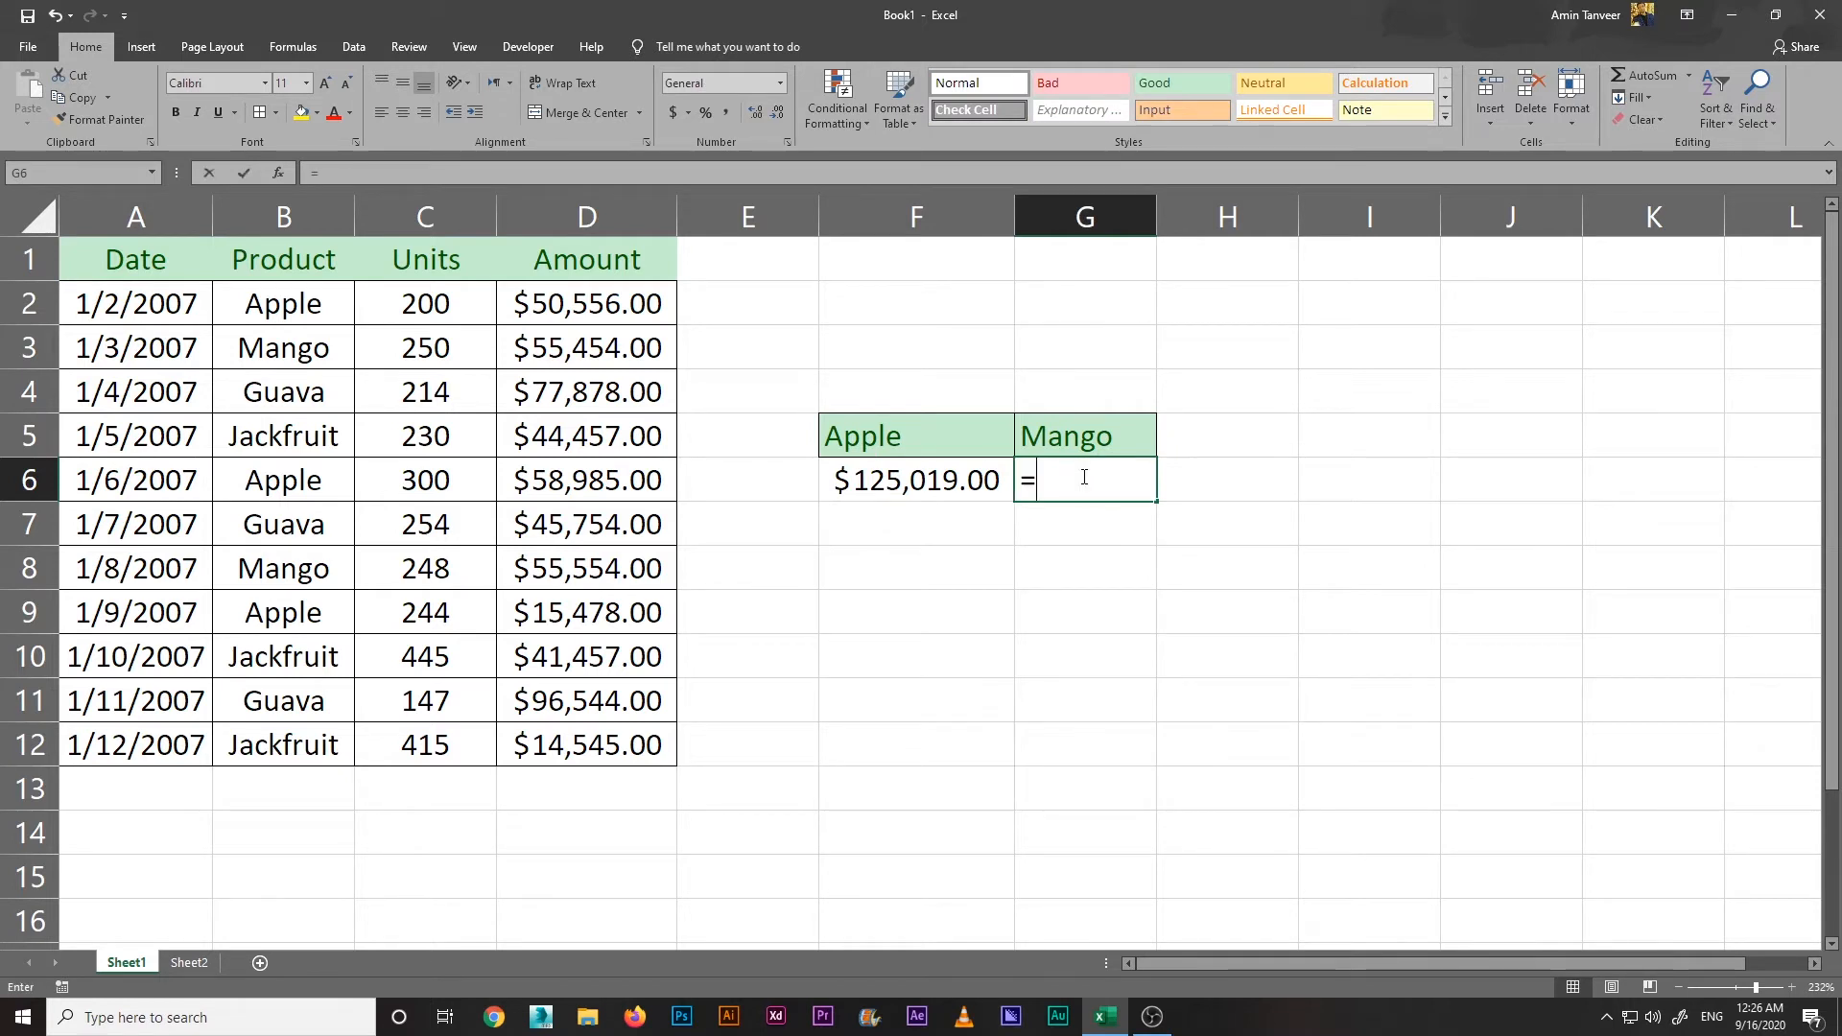
{"action": "type", "text": "sum"}
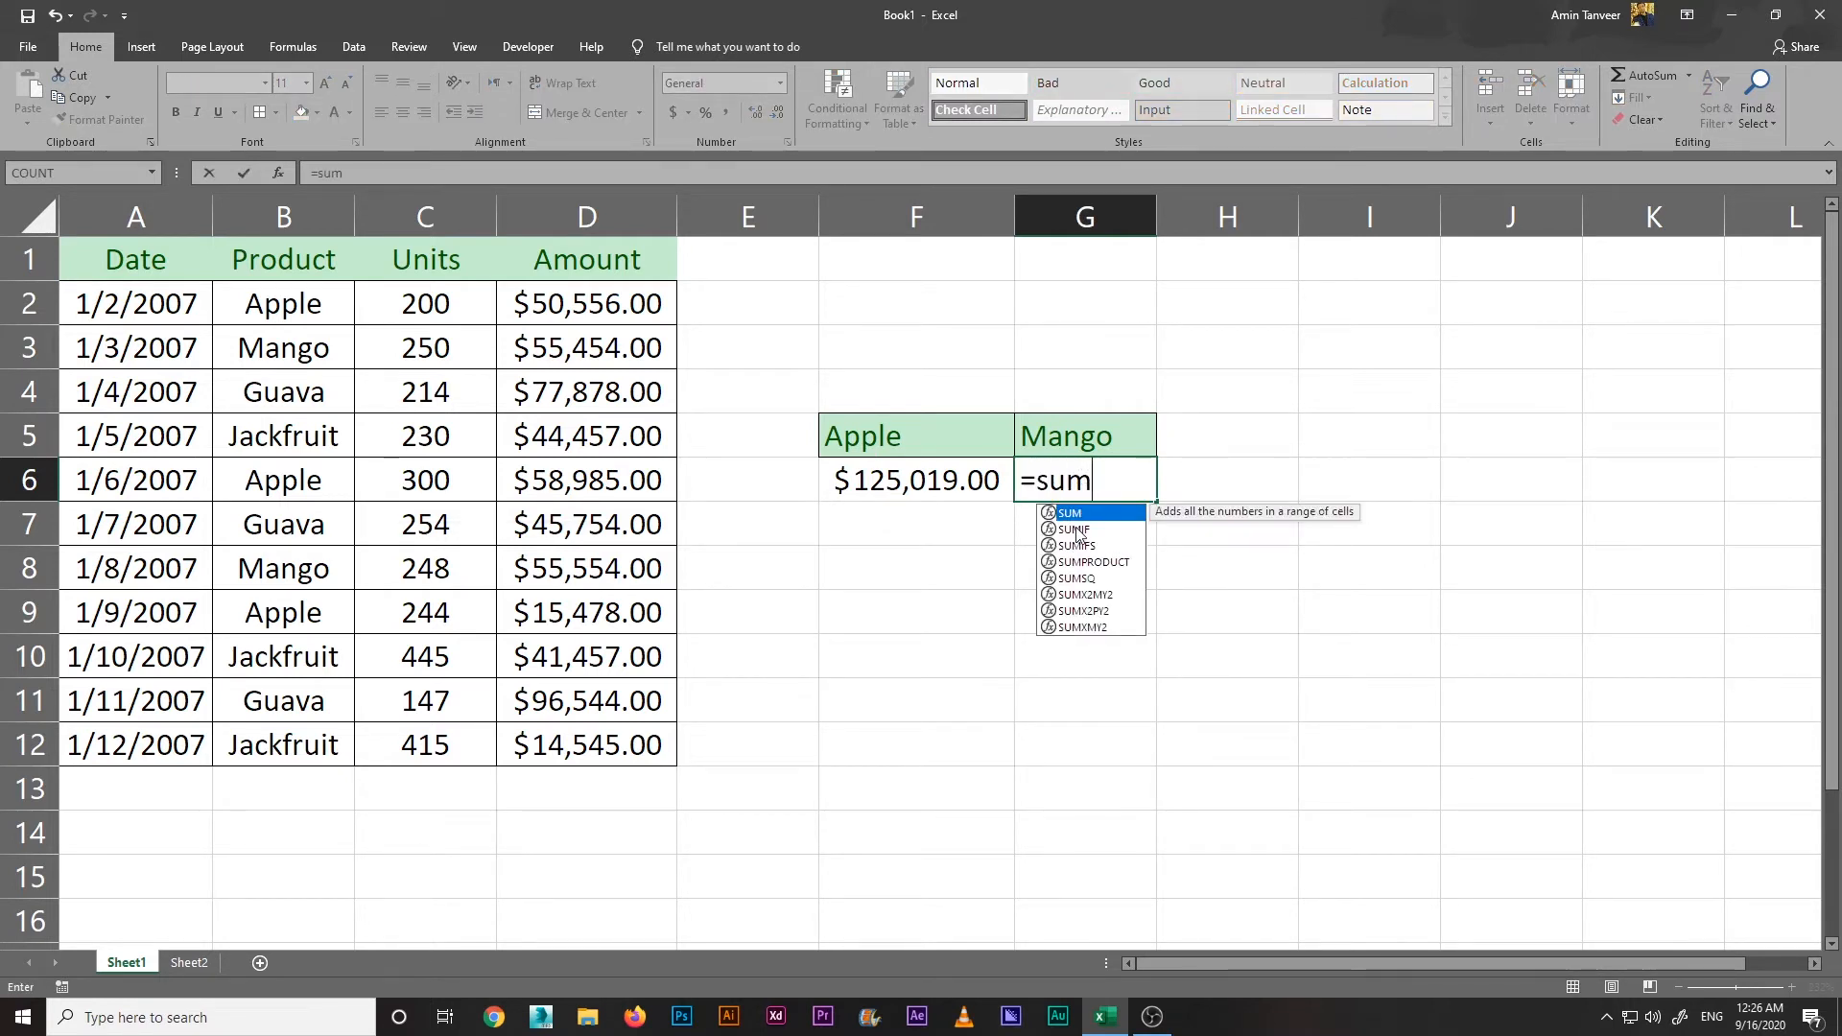
{"action": "double_click", "coordinate": [1073, 528]}
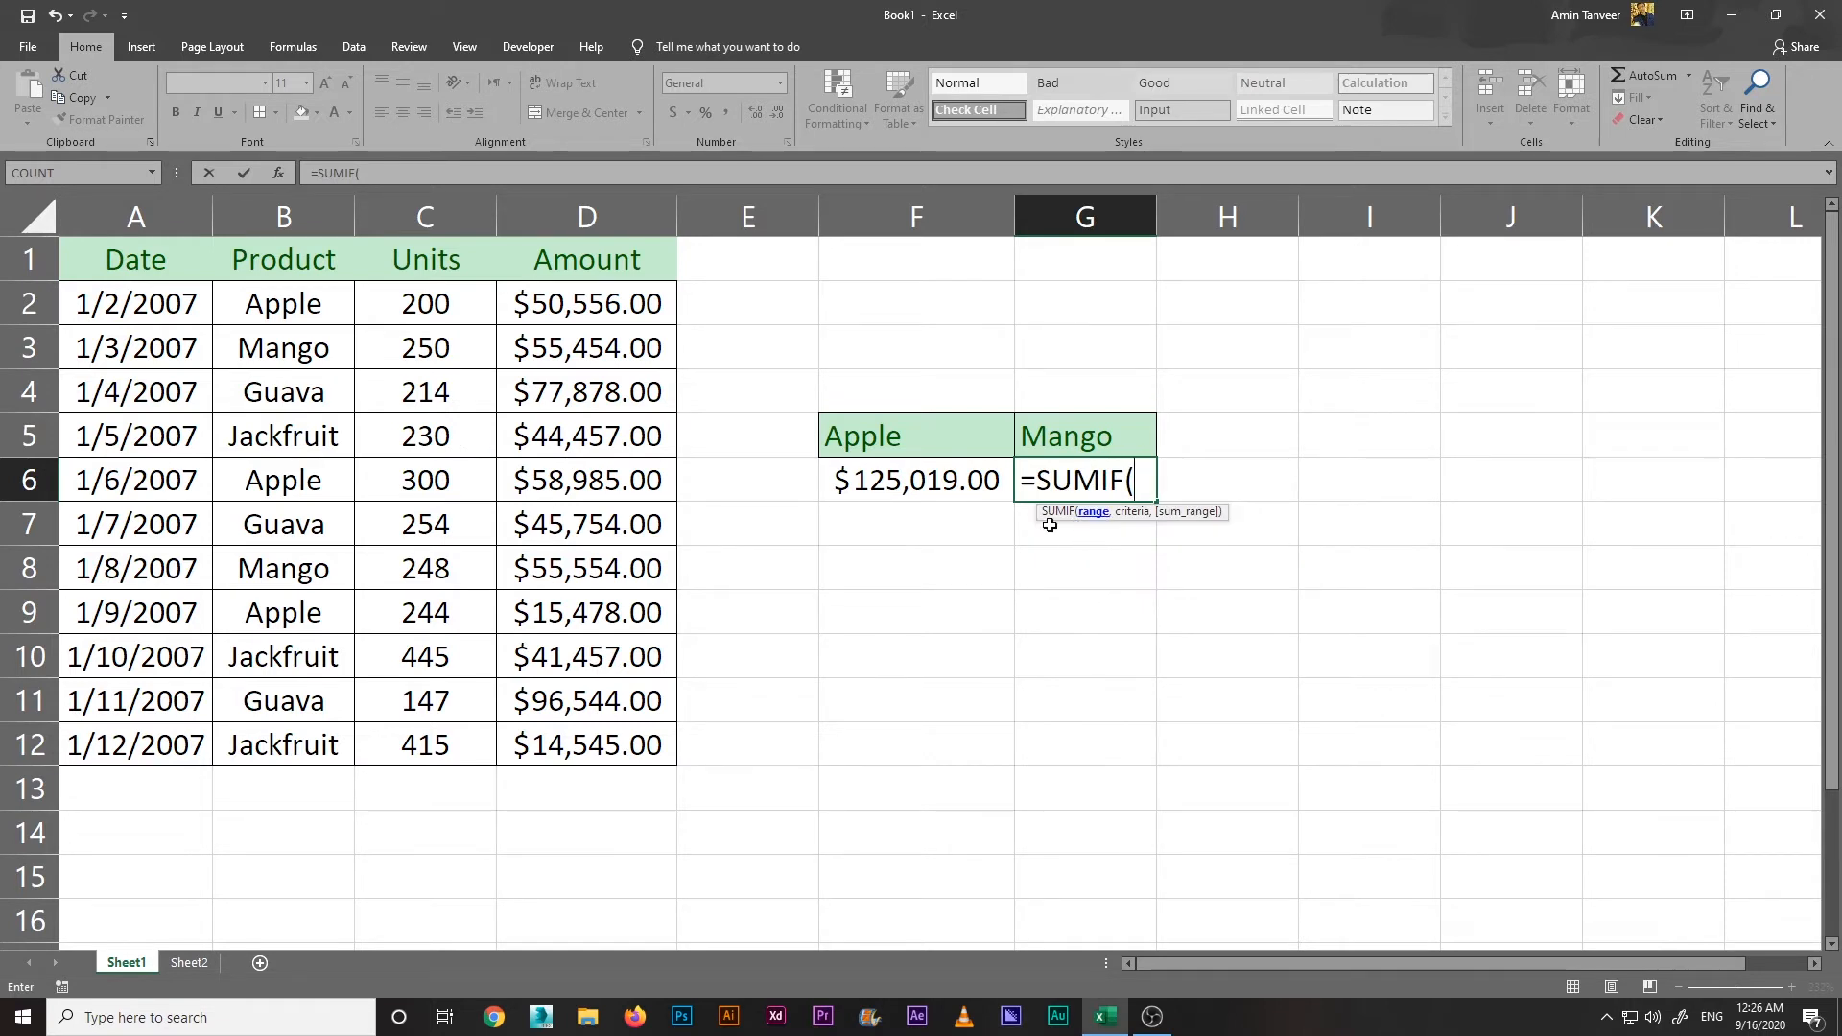
{"action": "left_click_drag", "start_coordinate": [293, 306], "coordinate": [308, 744]}
{"action": "type", "text": ","}
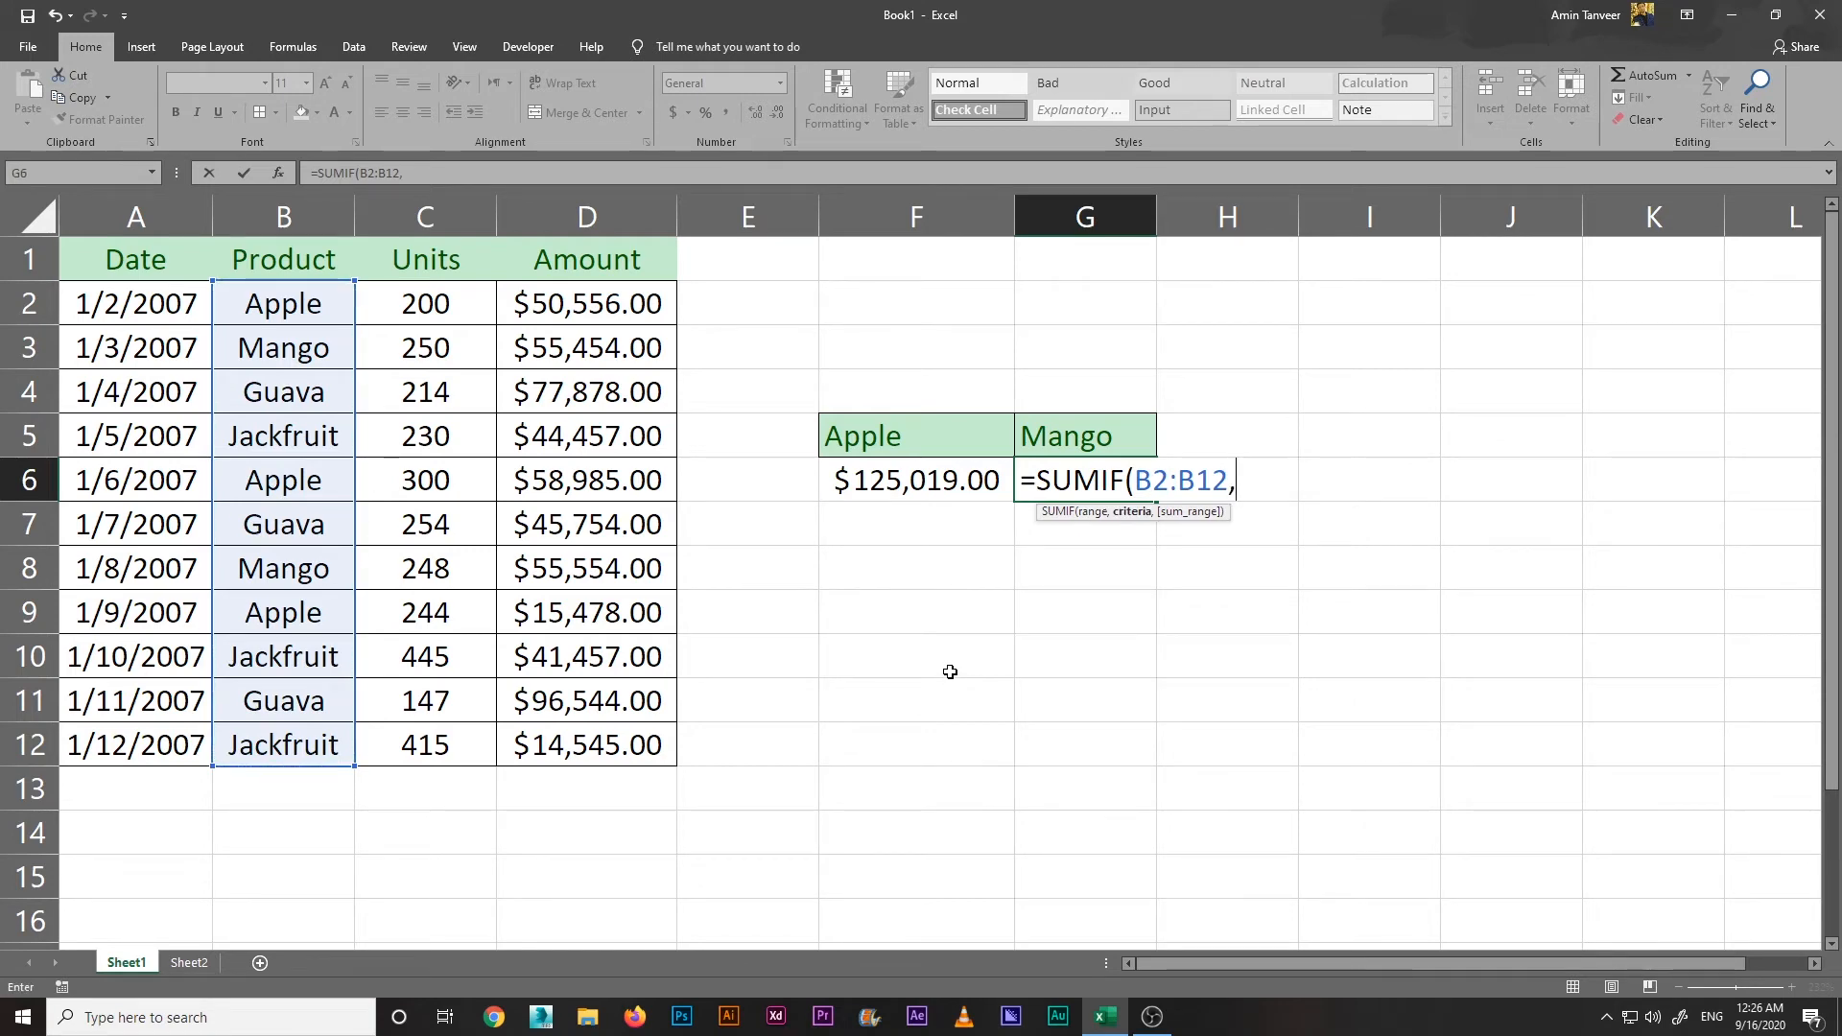
{"action": "type", "text": "\"Mango"}
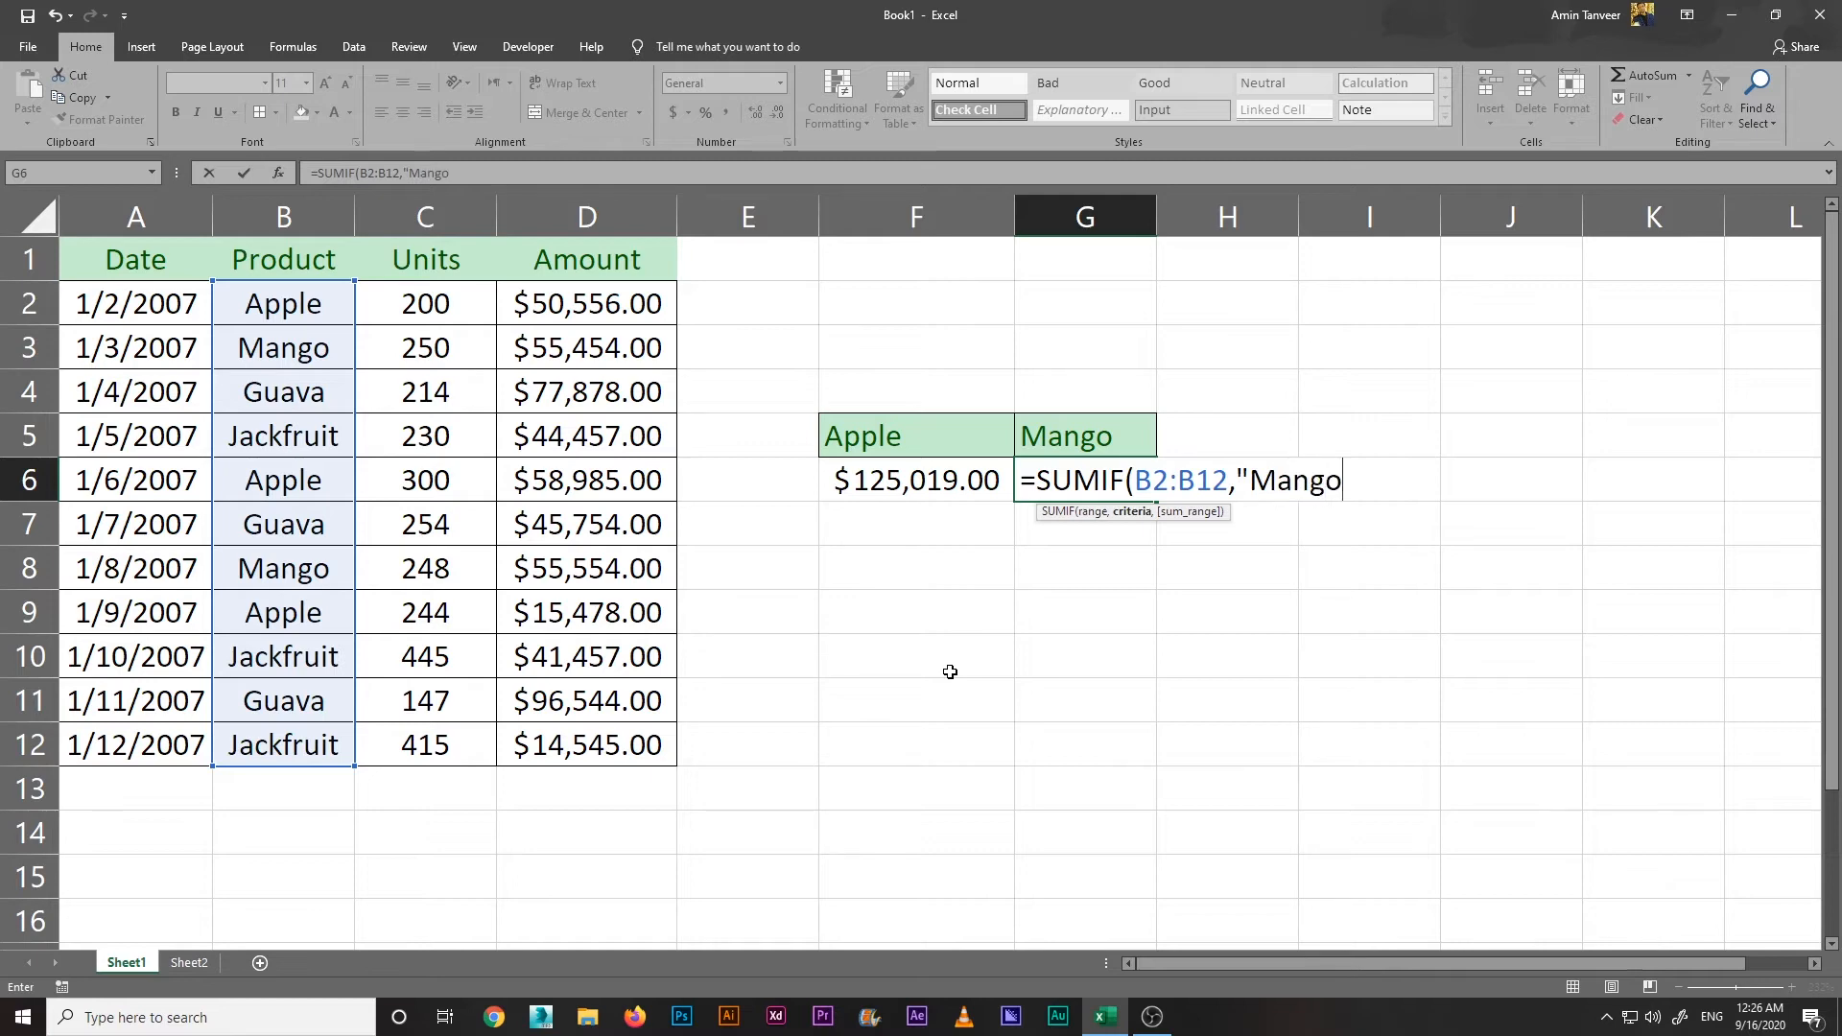
{"action": "type", "text": "\","}
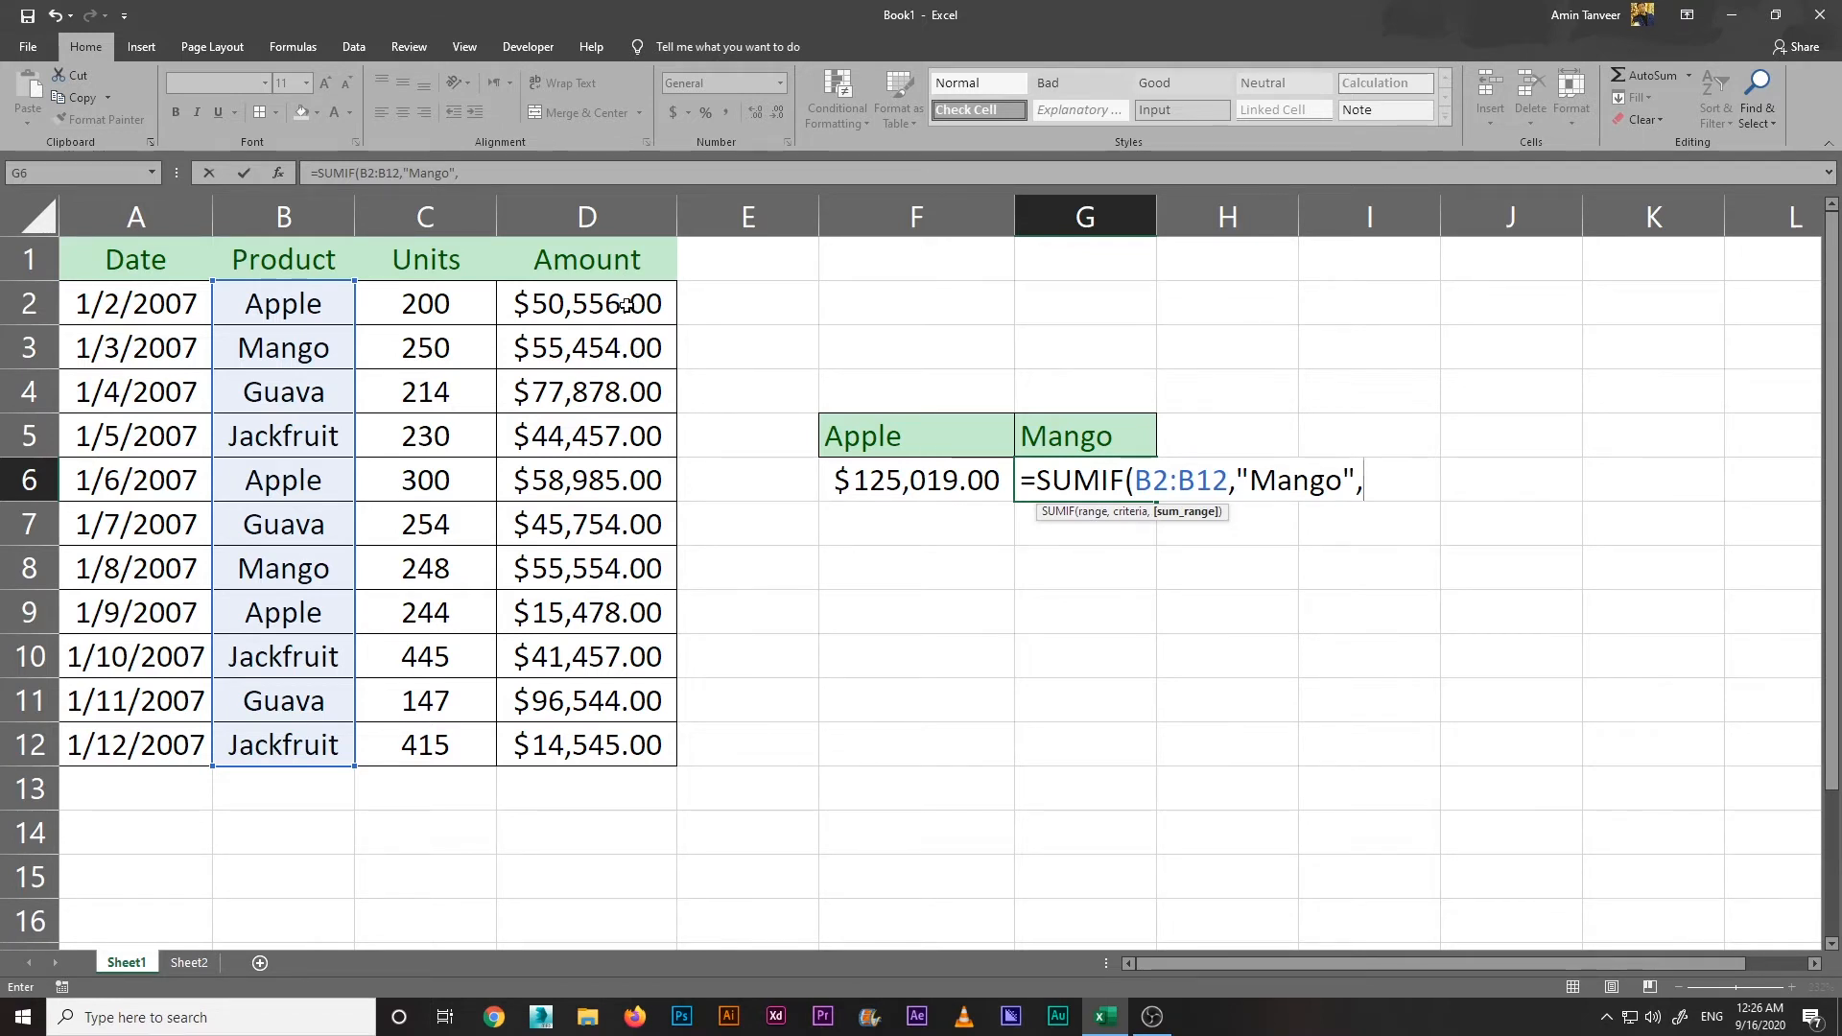
{"action": "left_click_drag", "start_coordinate": [625, 304], "coordinate": [628, 753]}
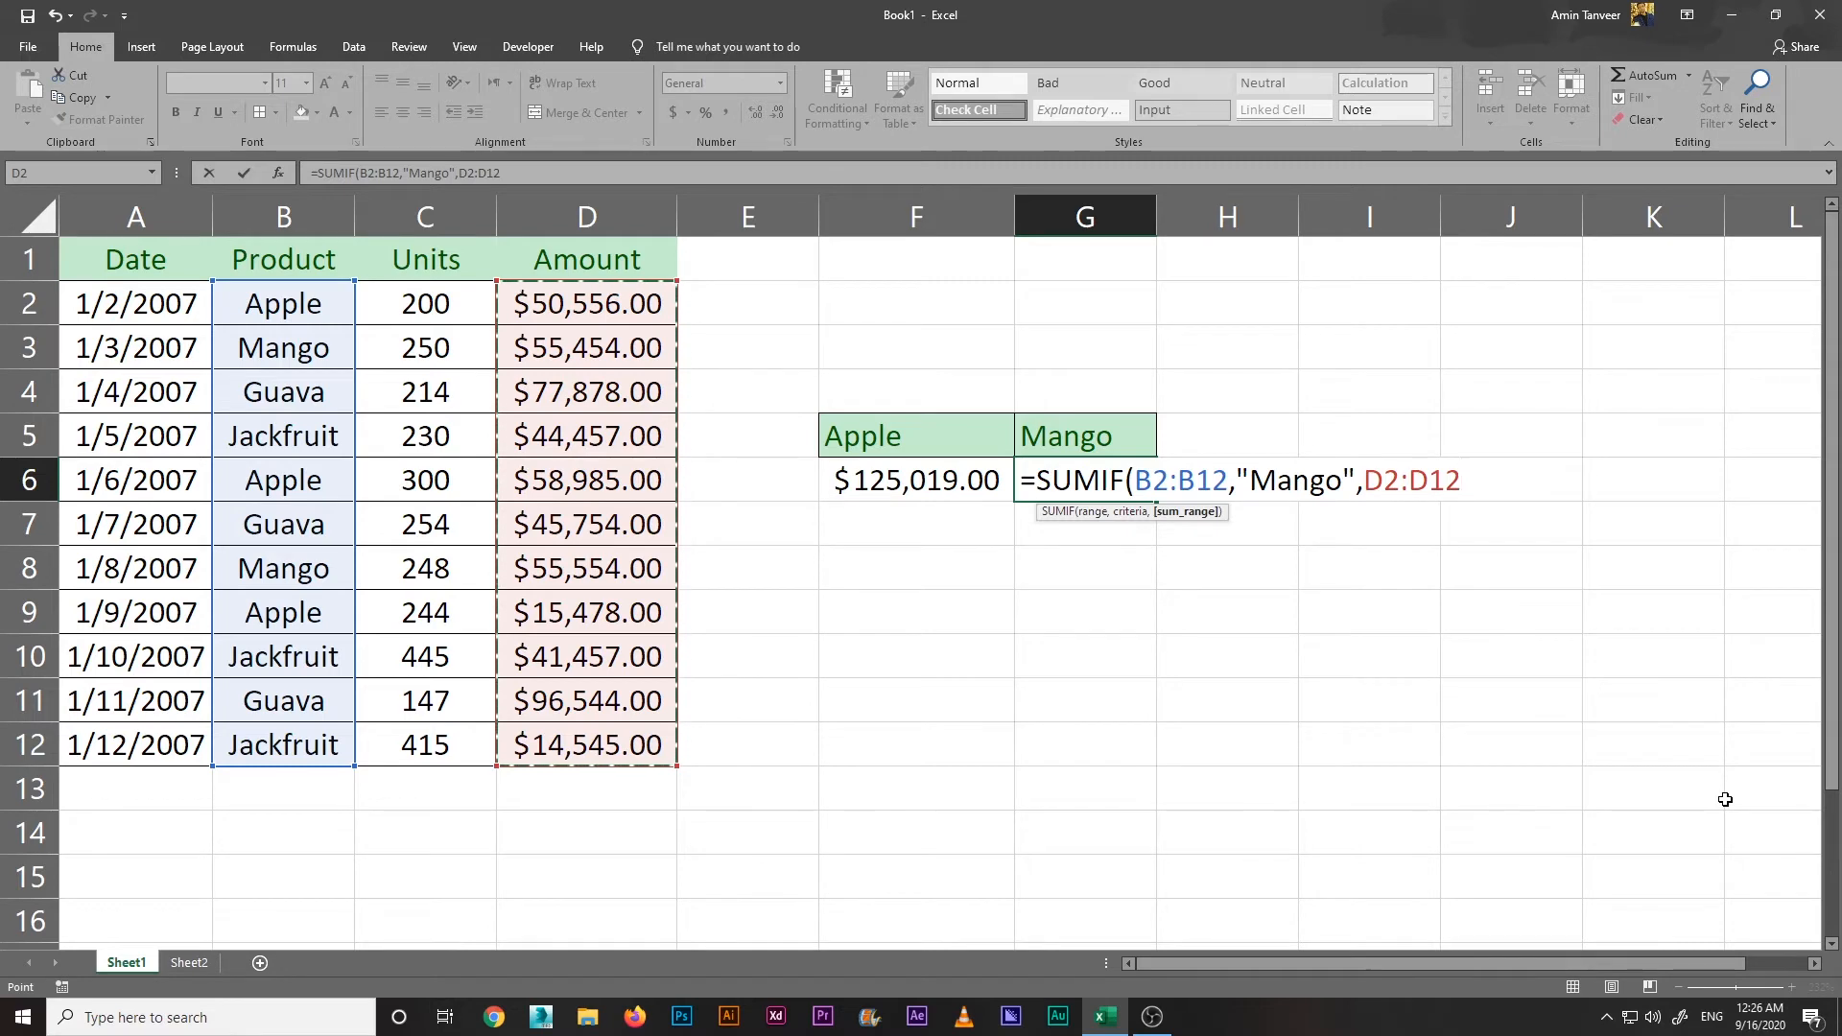
{"action": "type", "text": ")"}
{"action": "key", "text": "Return"}
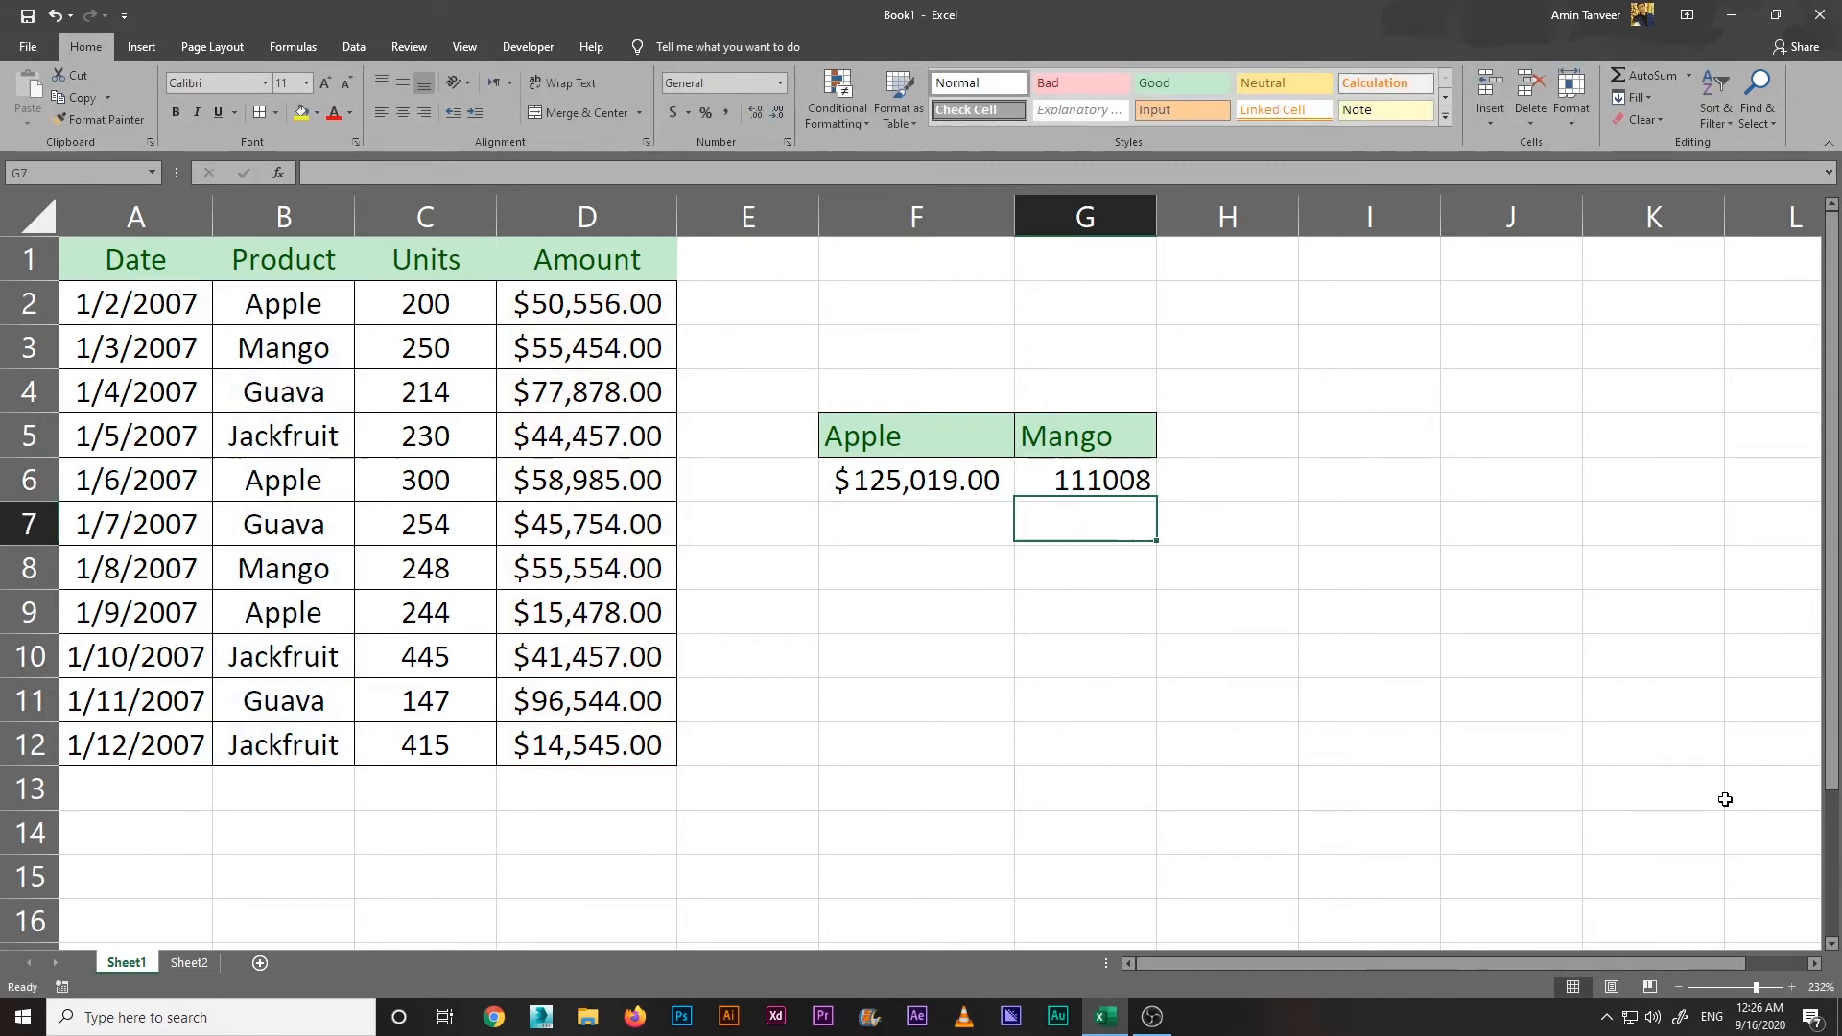
Step: Apply the dollar Accounting format to the Mango total in G6 and review both product totals
{"action": "left_click", "coordinate": [1130, 485]}
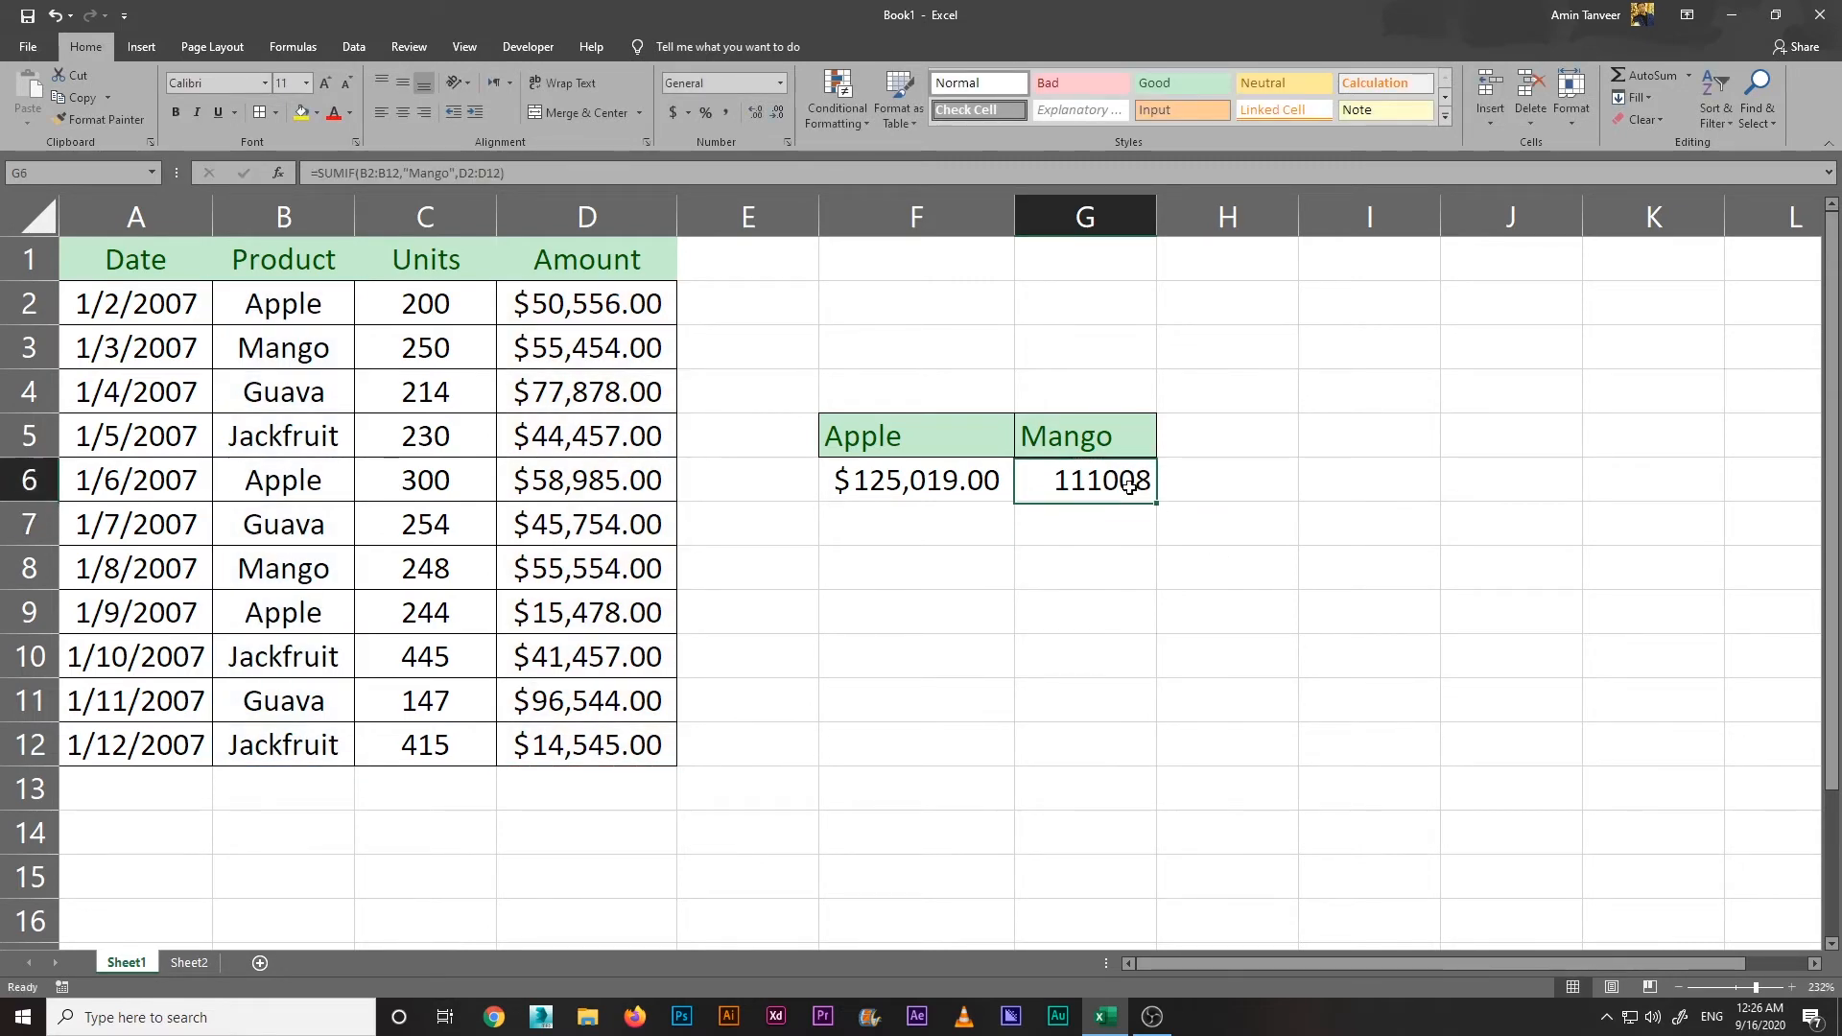
{"action": "left_click", "coordinate": [673, 114]}
{"action": "left_click", "coordinate": [1284, 656]}
{"action": "left_click", "coordinate": [1149, 488]}
{"action": "left_click", "coordinate": [946, 484]}
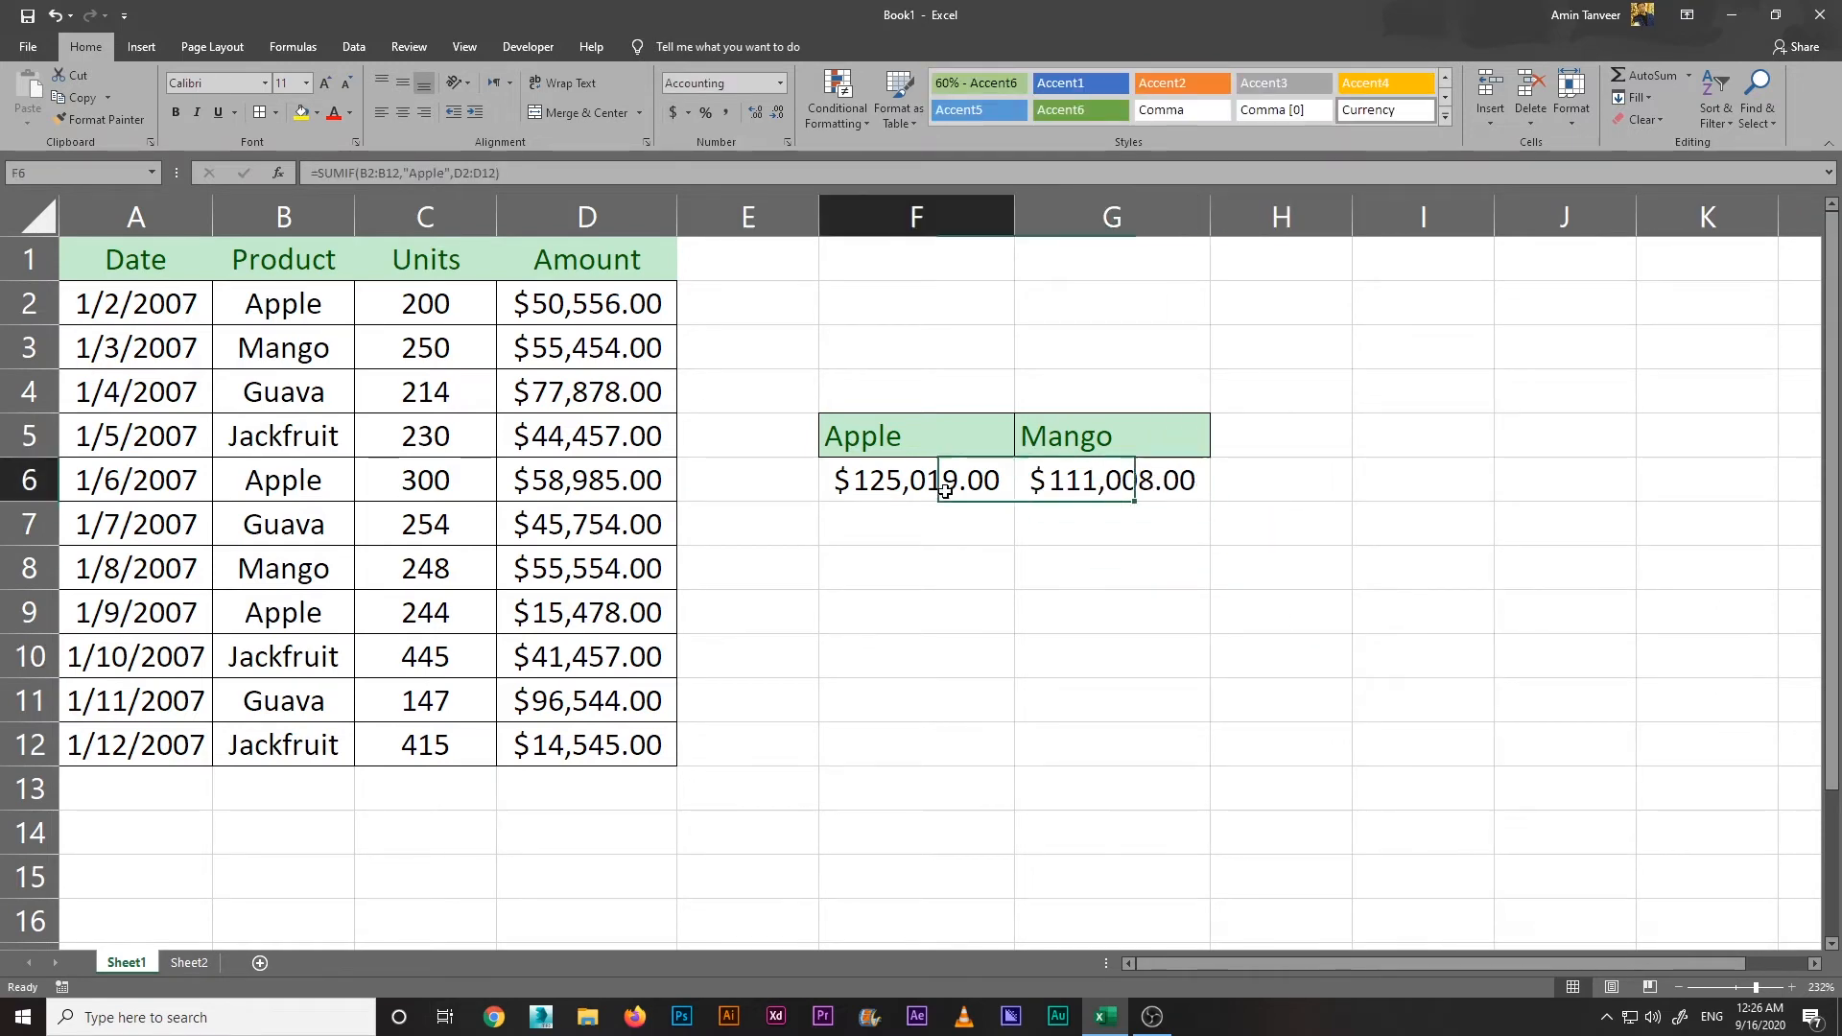
{"action": "left_click", "coordinate": [998, 566]}
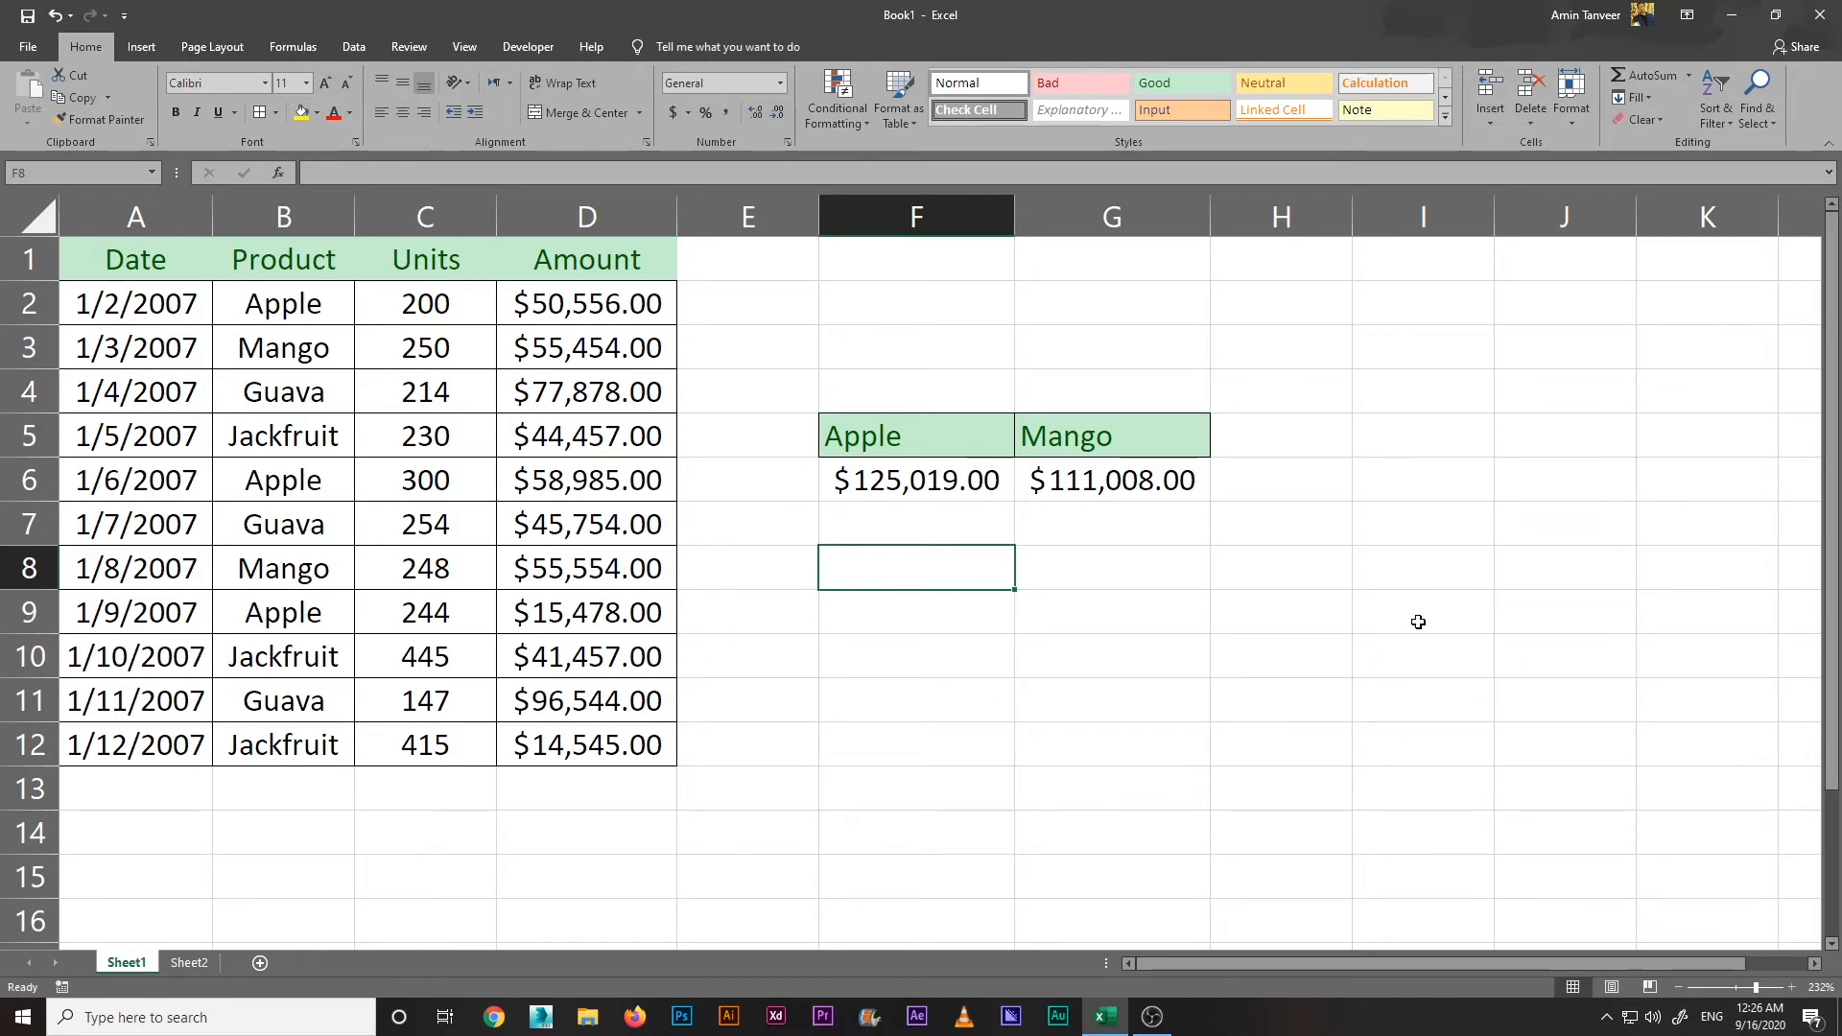
{"action": "left_click", "coordinate": [948, 493]}
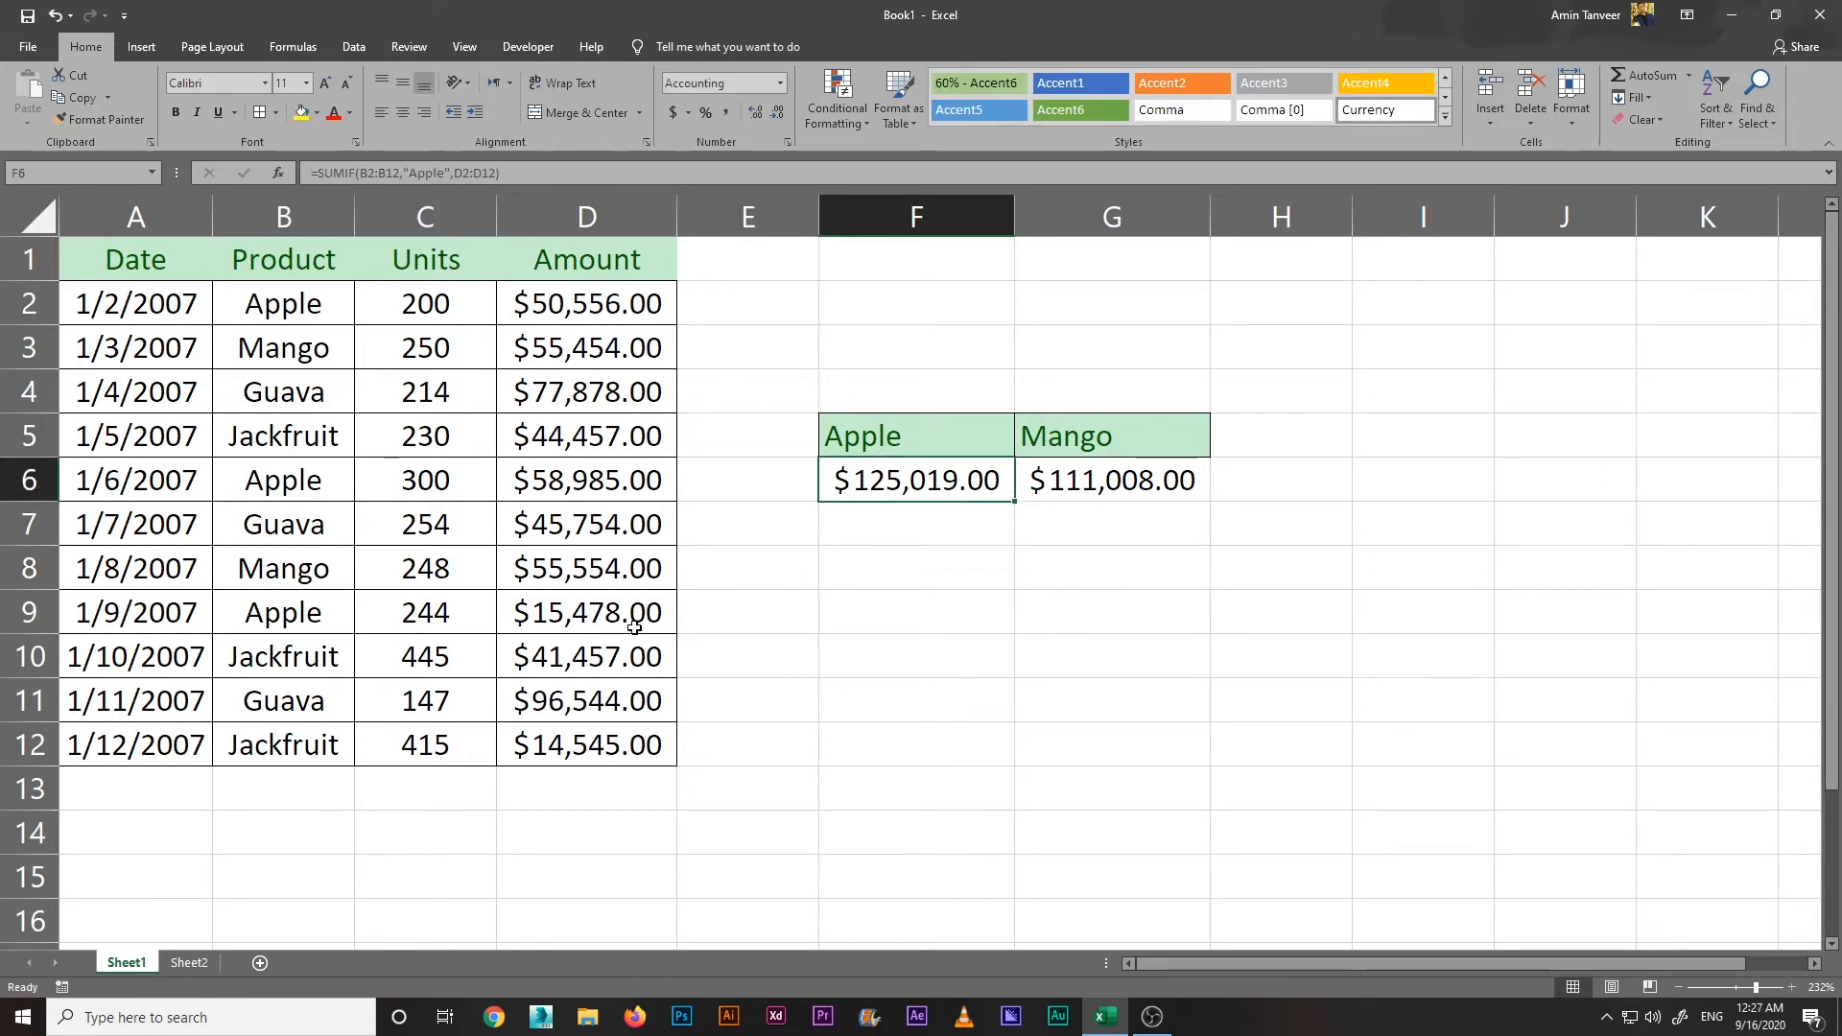
{"action": "left_click", "coordinate": [964, 667]}
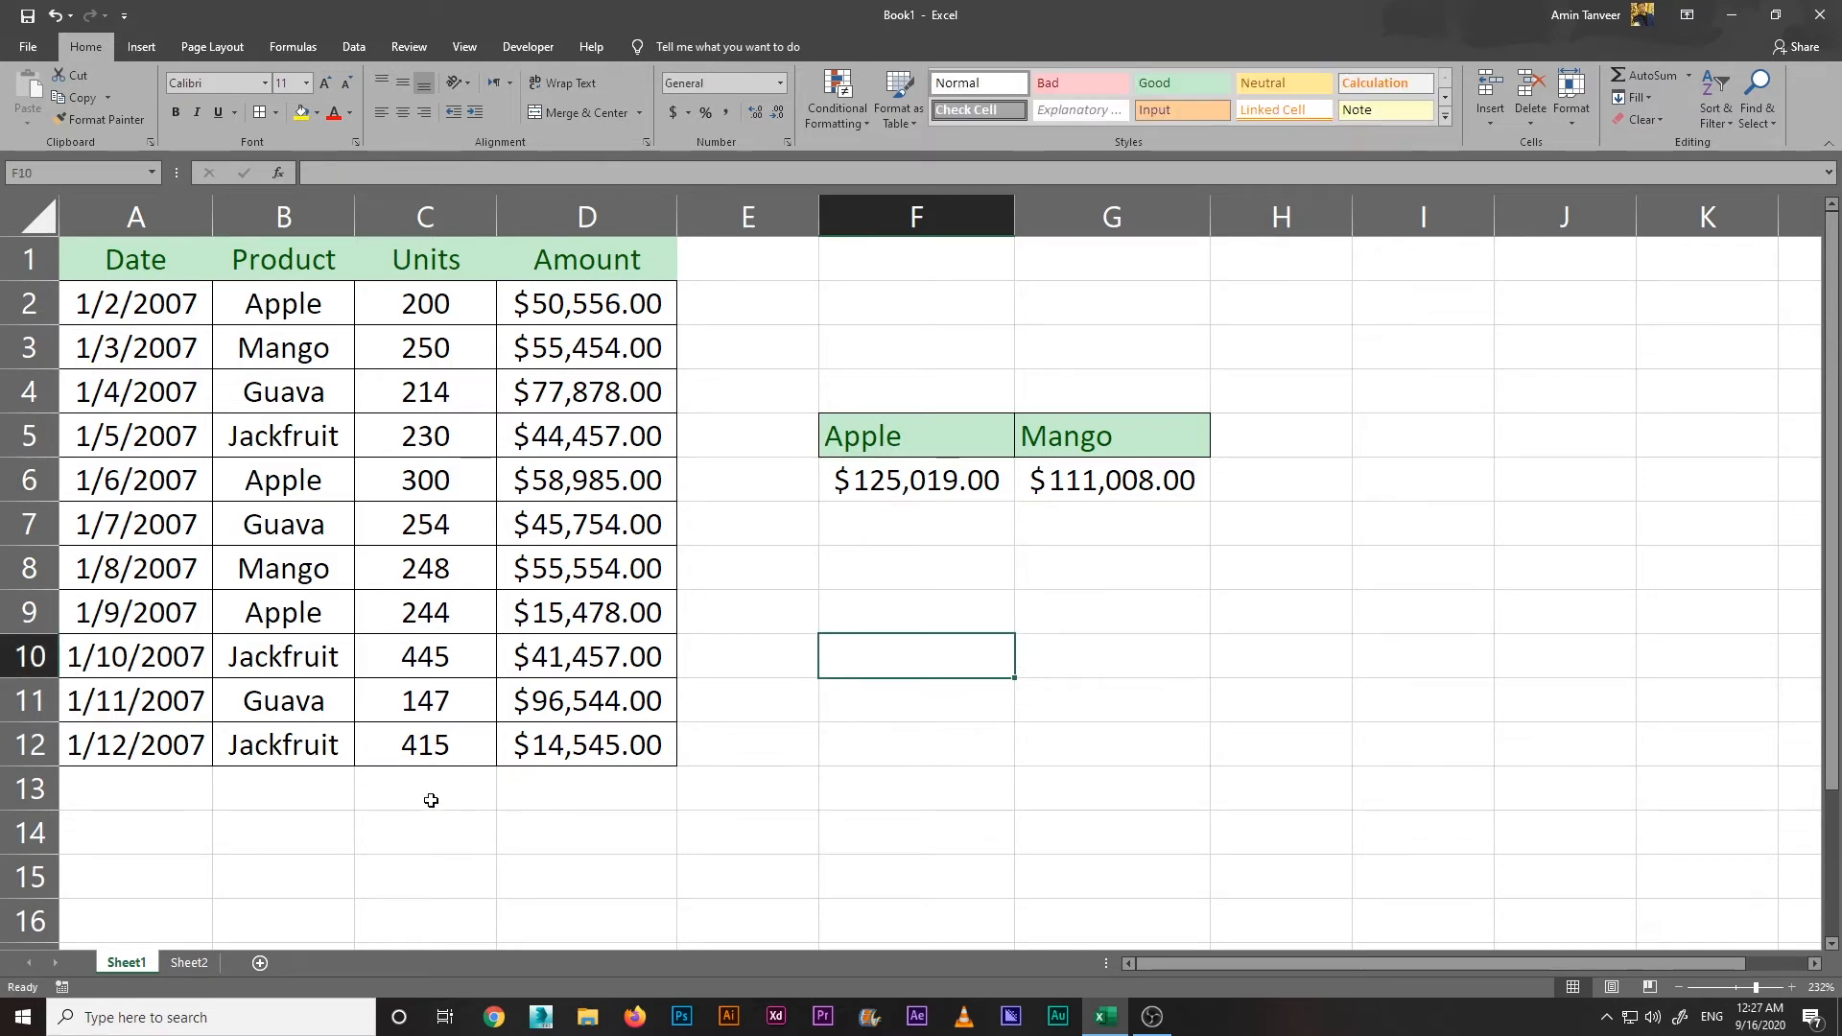
Step: Switch to Sheet2, which holds the "Apple If crossed 200 Units" heading beside the product table
{"action": "left_click", "coordinate": [188, 963]}
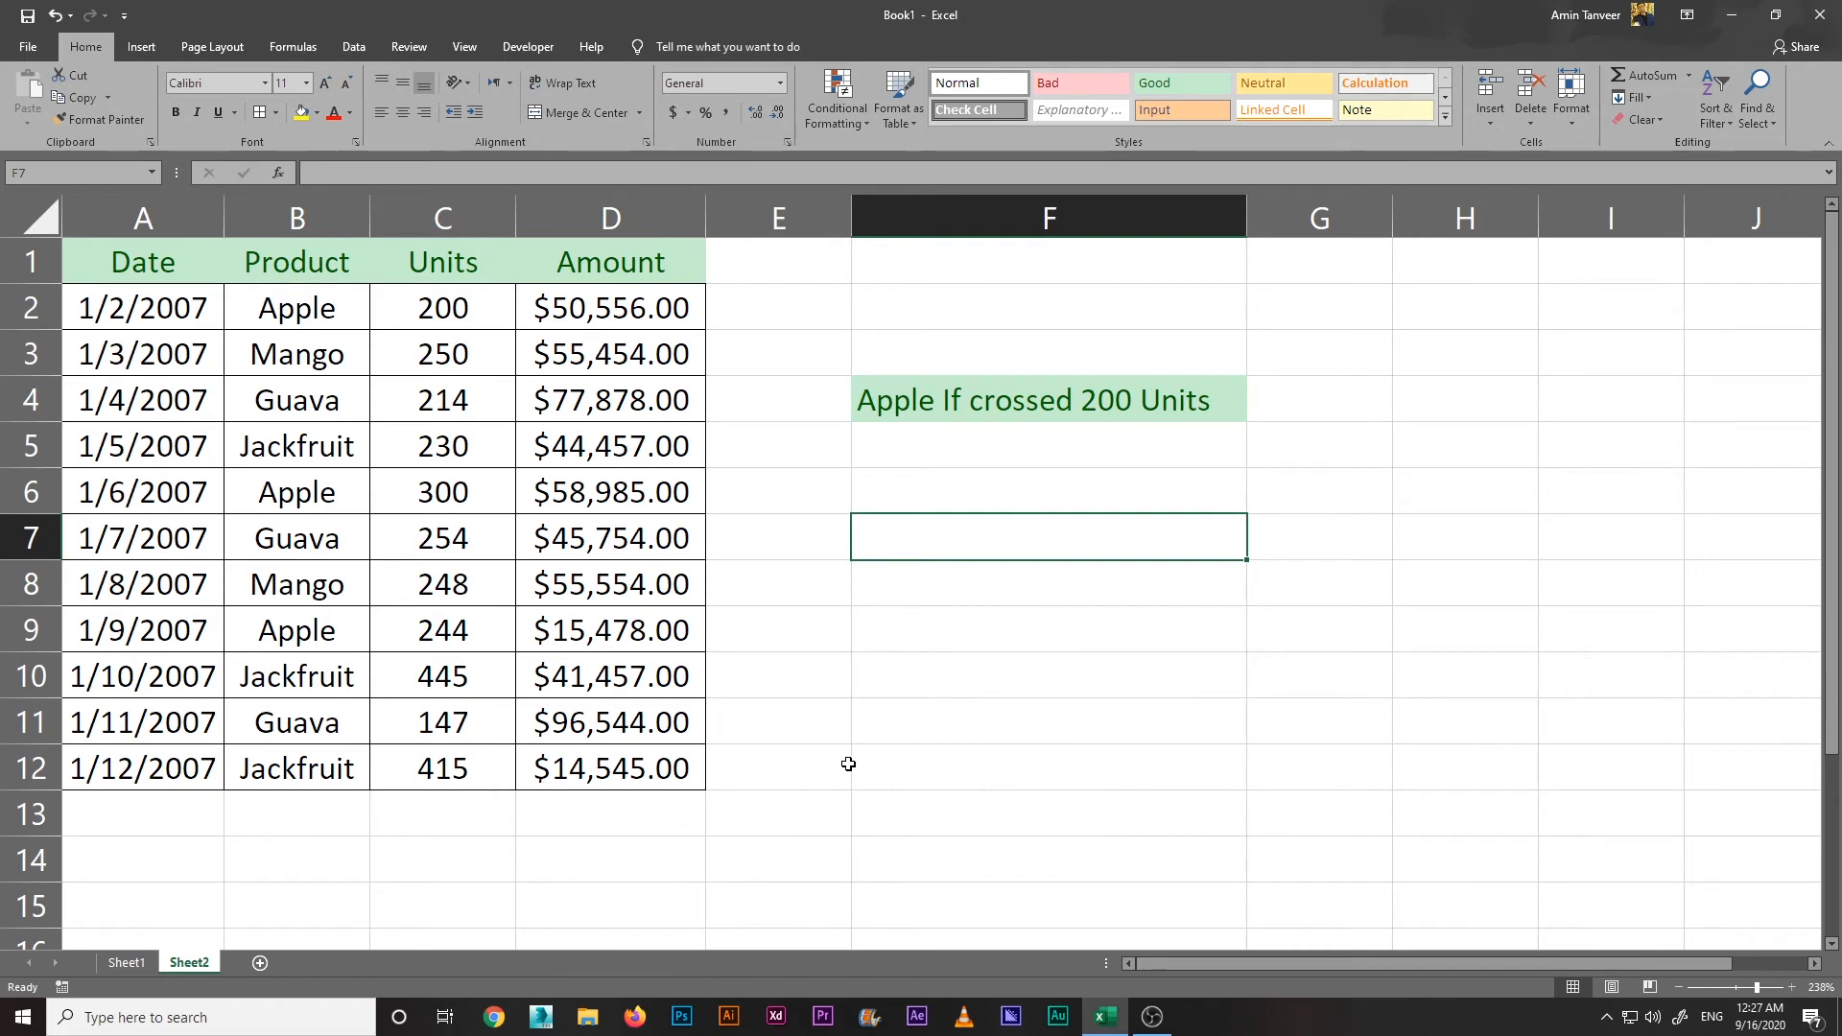
{"action": "left_click", "coordinate": [925, 628]}
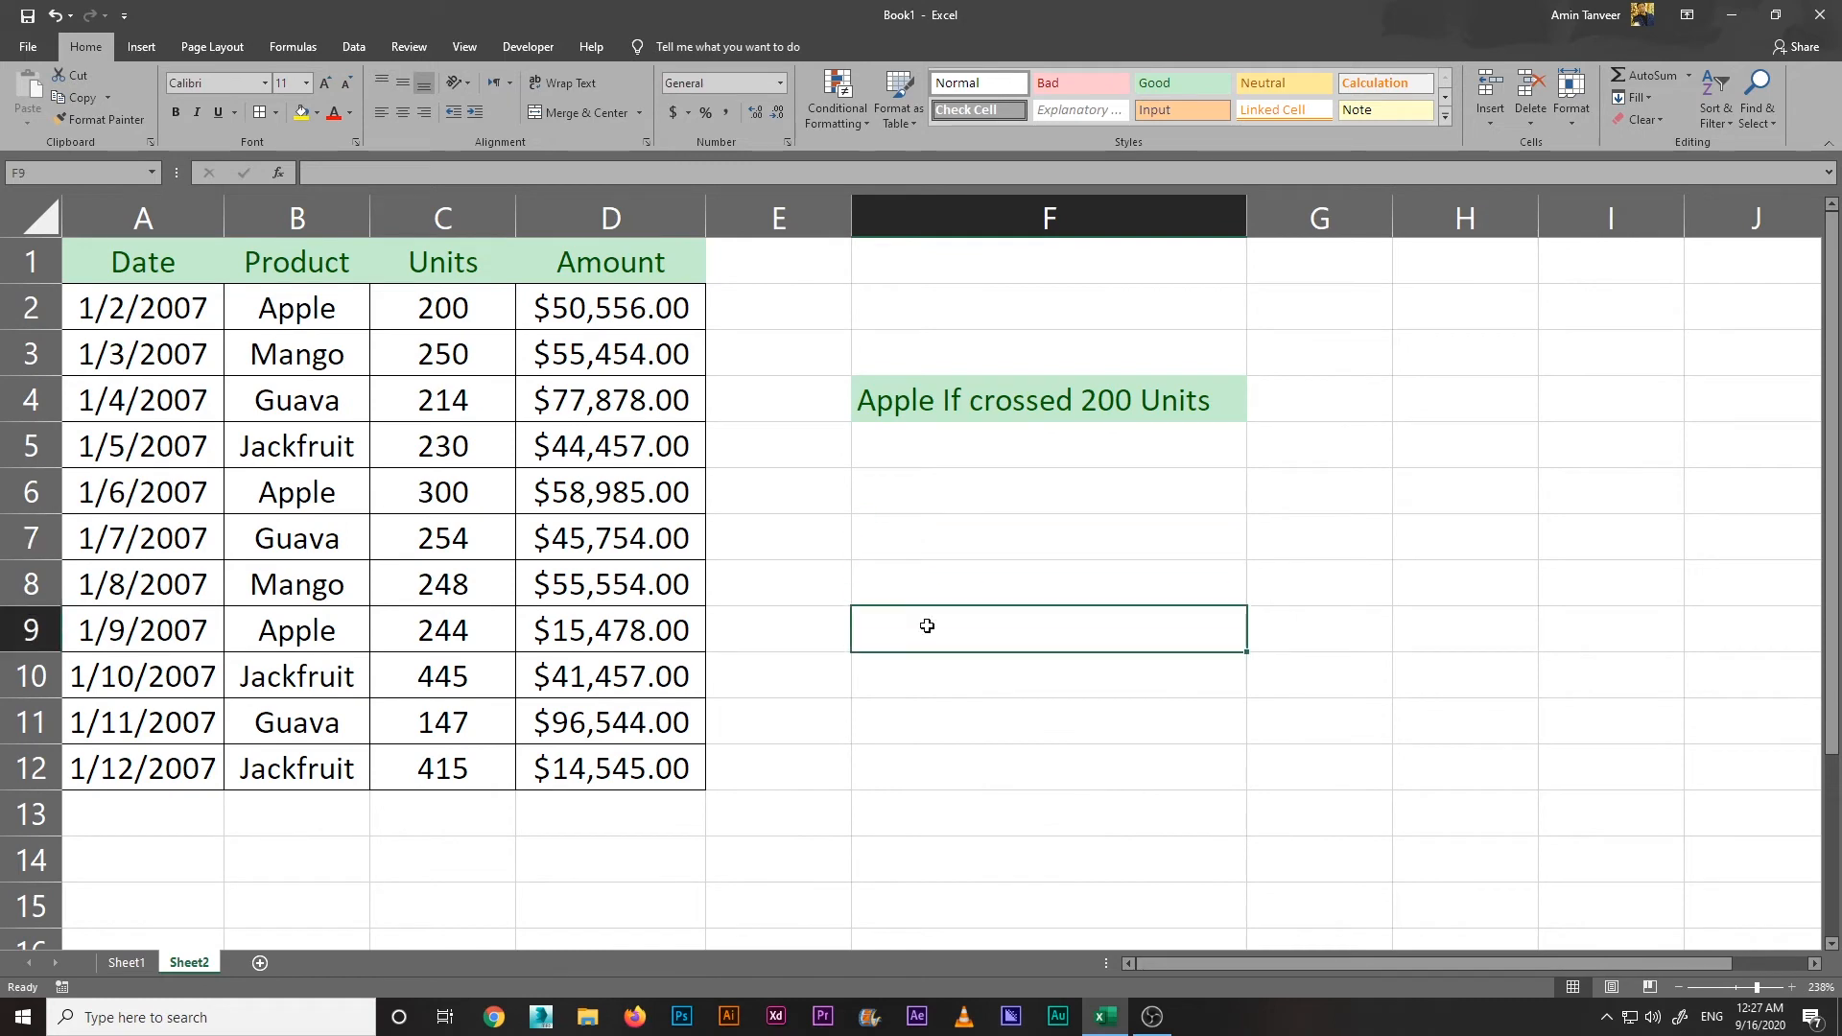
{"action": "left_click", "coordinate": [945, 538]}
{"action": "left_click", "coordinate": [946, 483]}
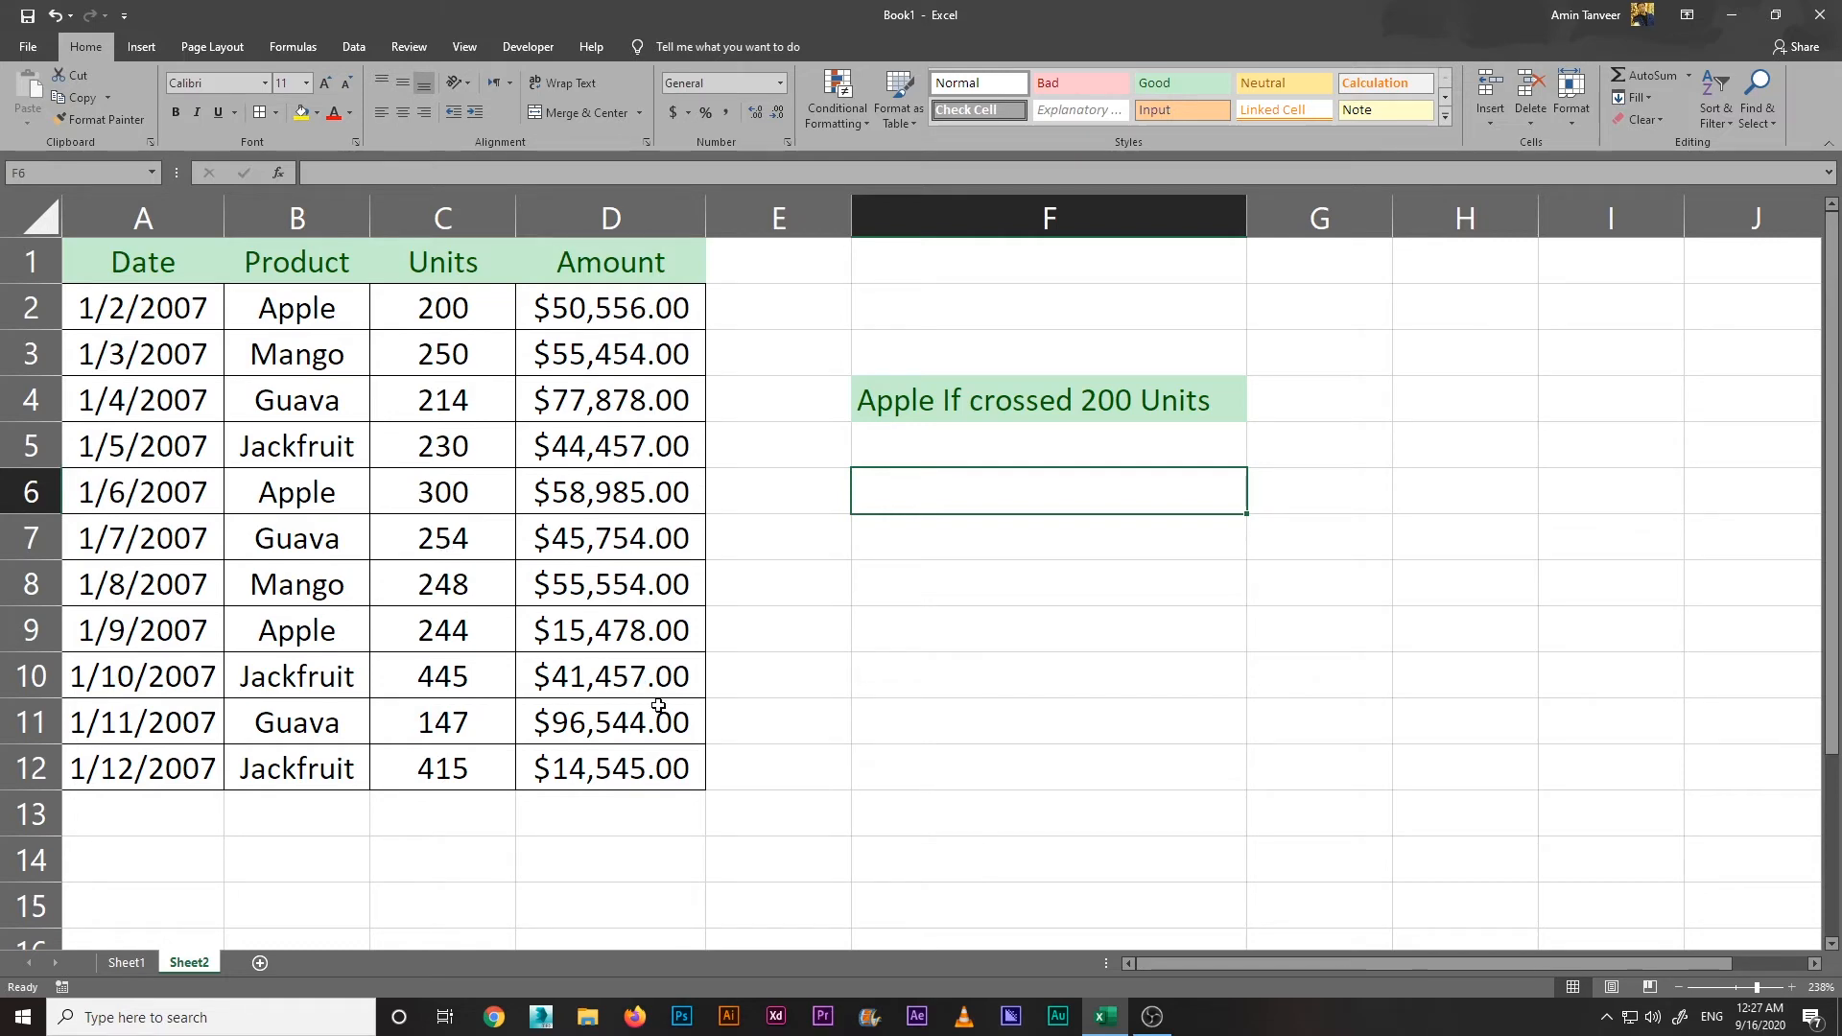
Step: Examine the units sold in the Apple rows 2, 6 and 9 against the 200-unit condition
{"action": "left_click", "coordinate": [303, 320]}
{"action": "left_click", "coordinate": [461, 312]}
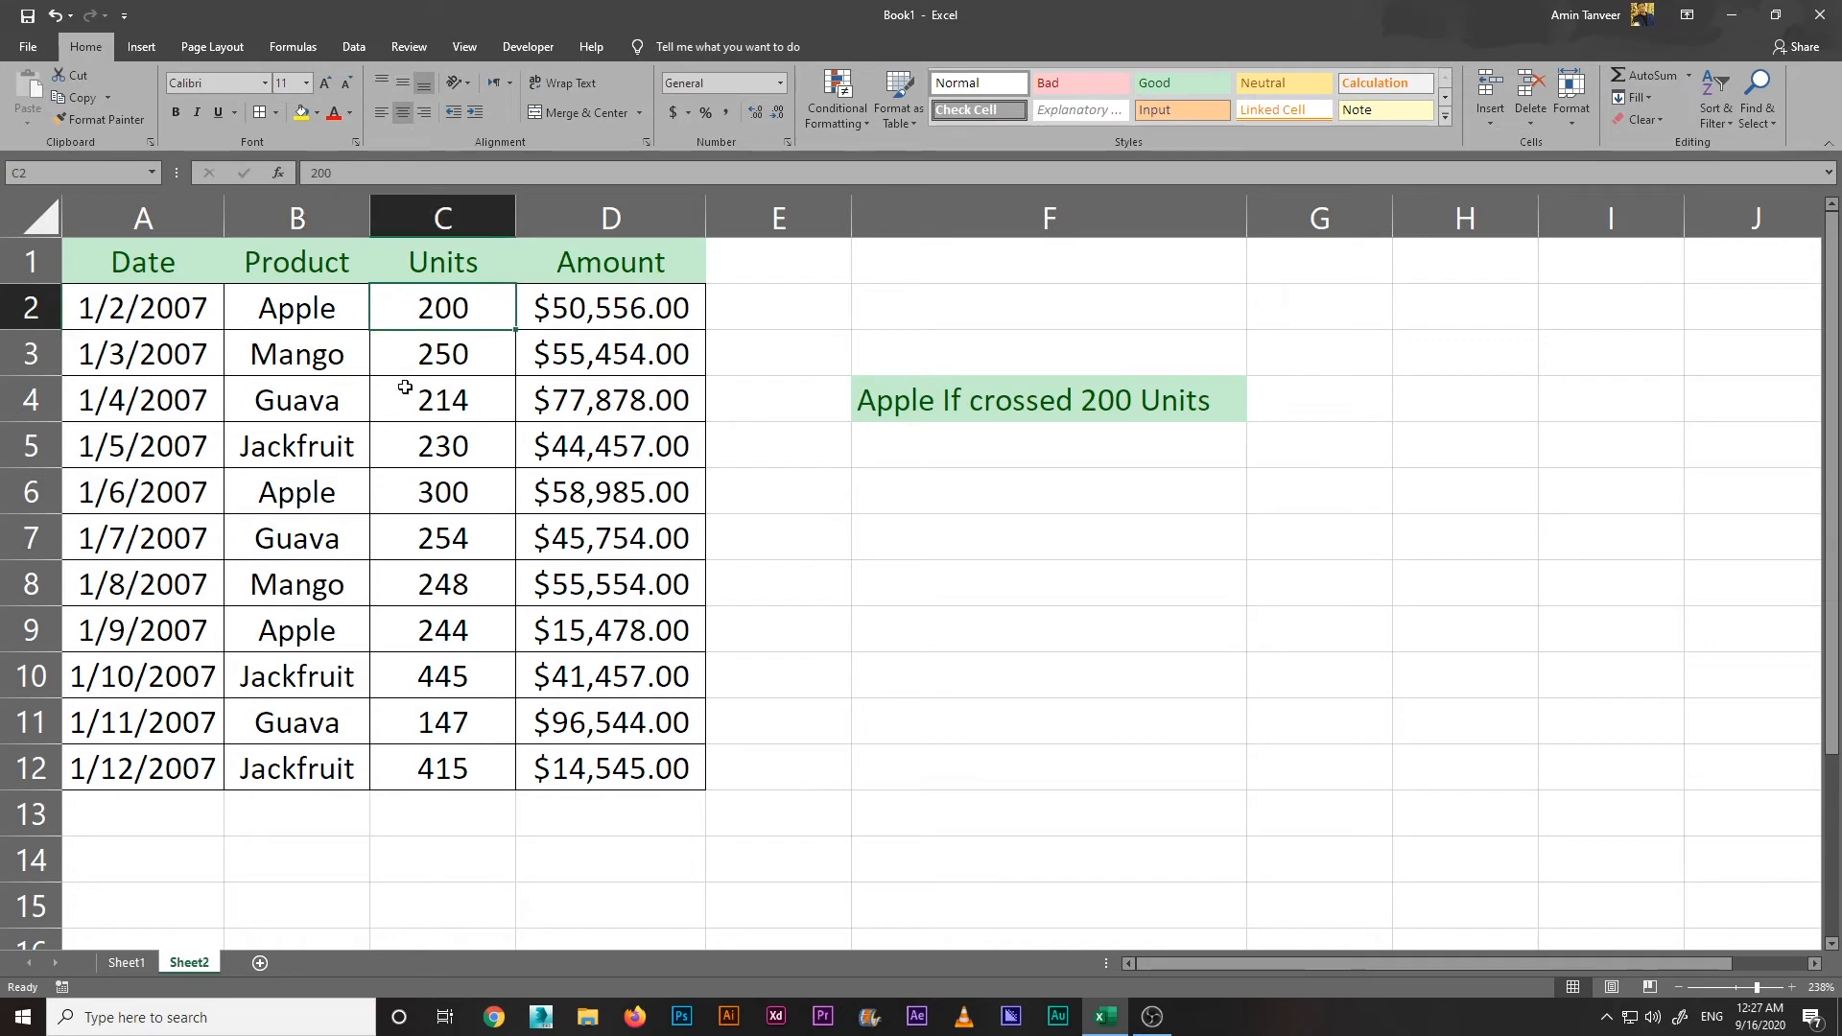
{"action": "left_click", "coordinate": [307, 503]}
{"action": "left_click", "coordinate": [396, 506]}
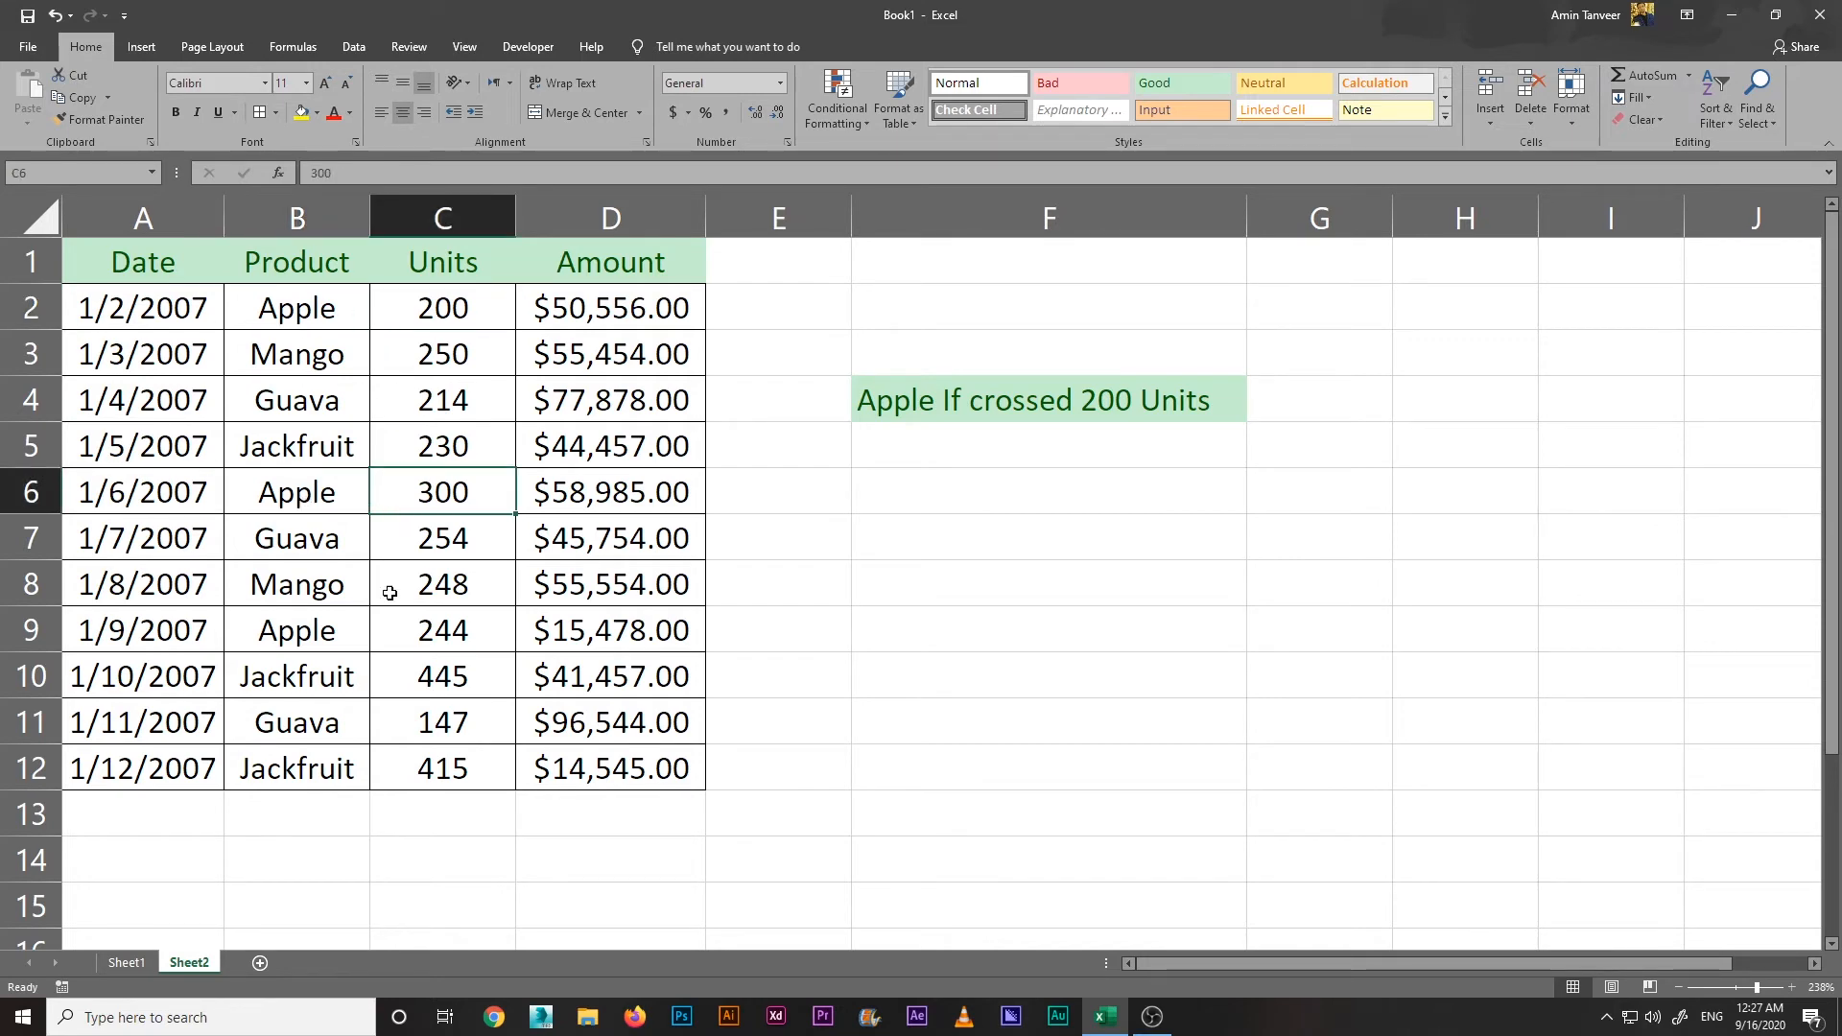
{"action": "left_click", "coordinate": [347, 636]}
{"action": "left_click", "coordinate": [443, 642]}
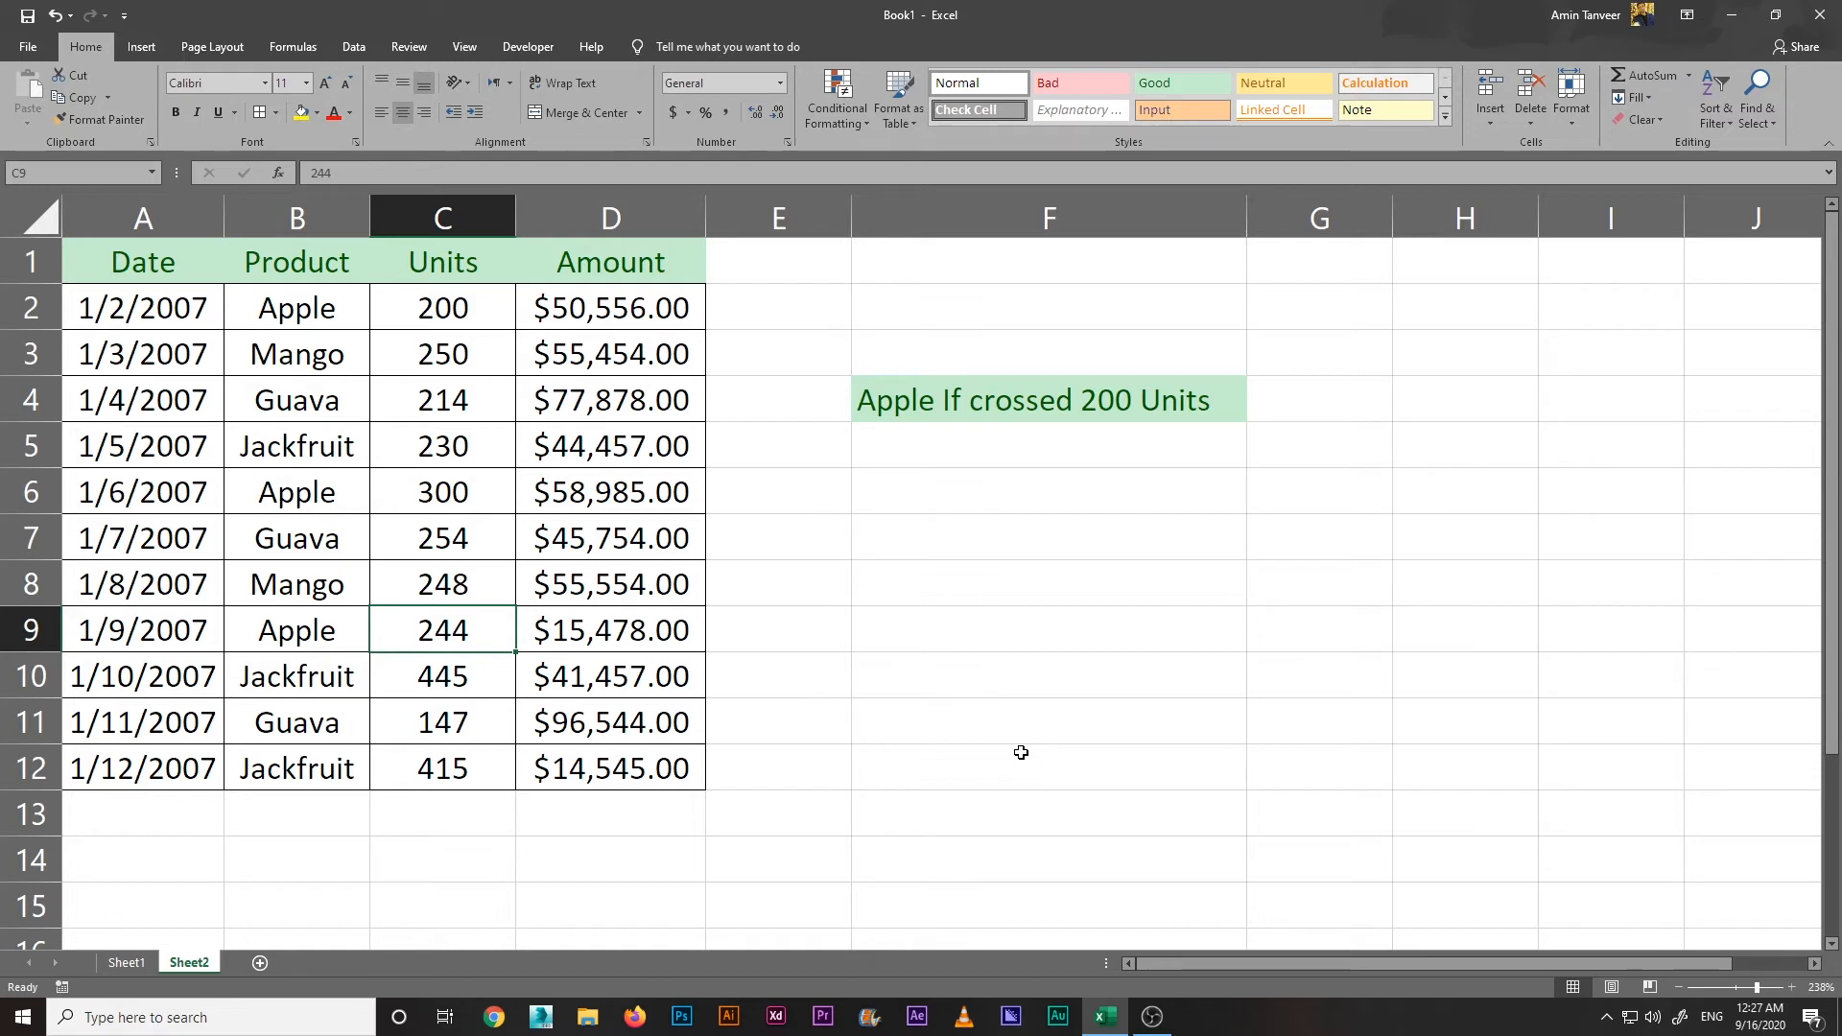
{"action": "left_click", "coordinate": [844, 596]}
{"action": "left_click", "coordinate": [909, 492]}
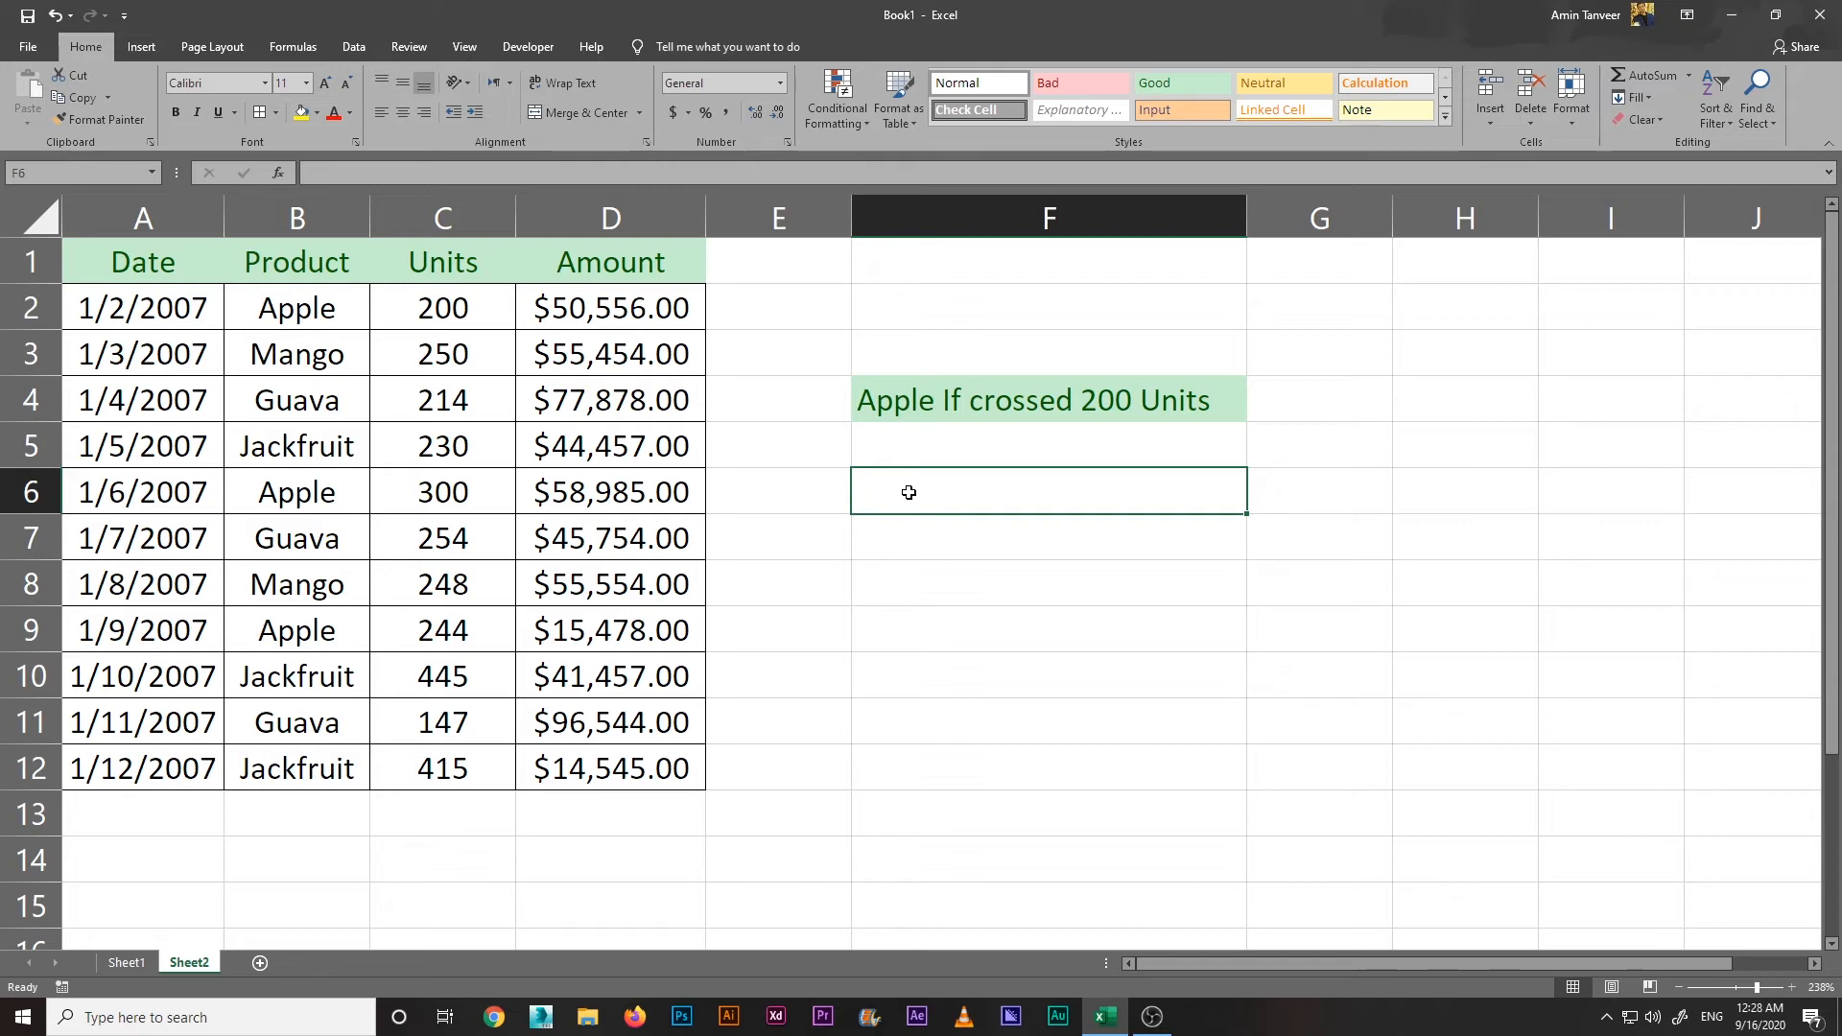
{"action": "left_click", "coordinate": [320, 496]}
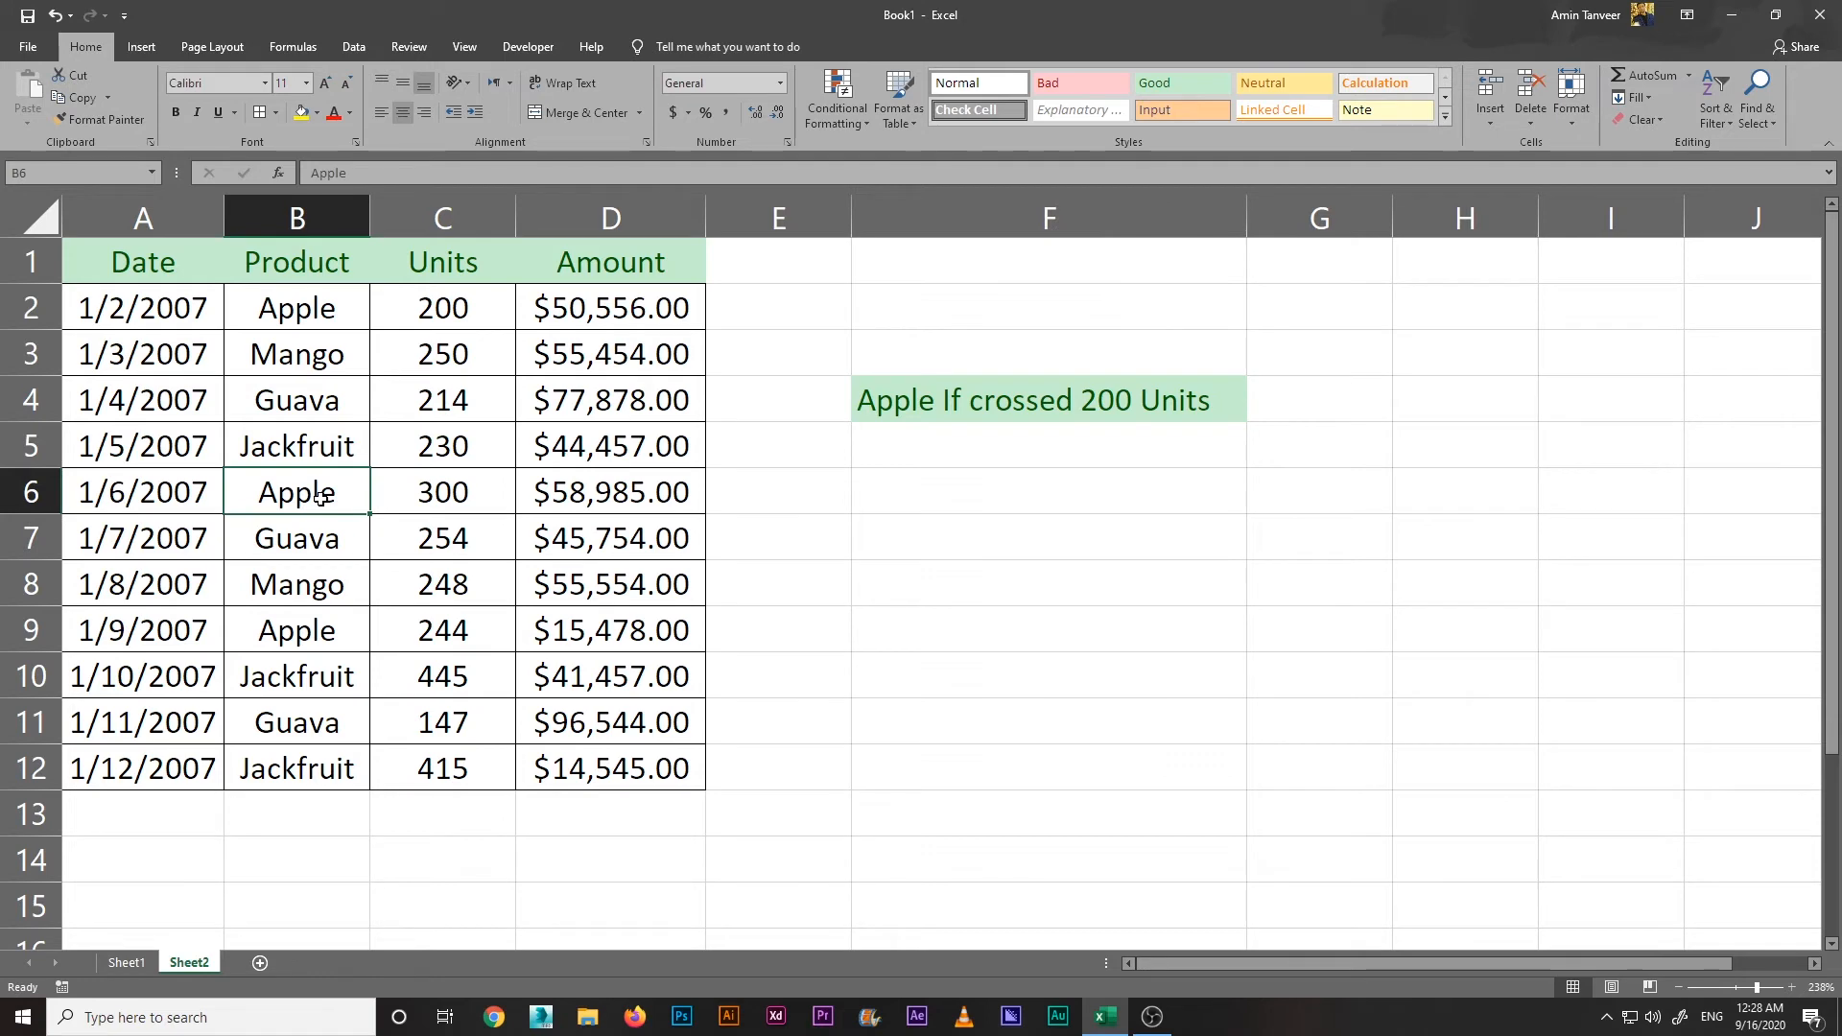
{"action": "left_click", "coordinate": [435, 496]}
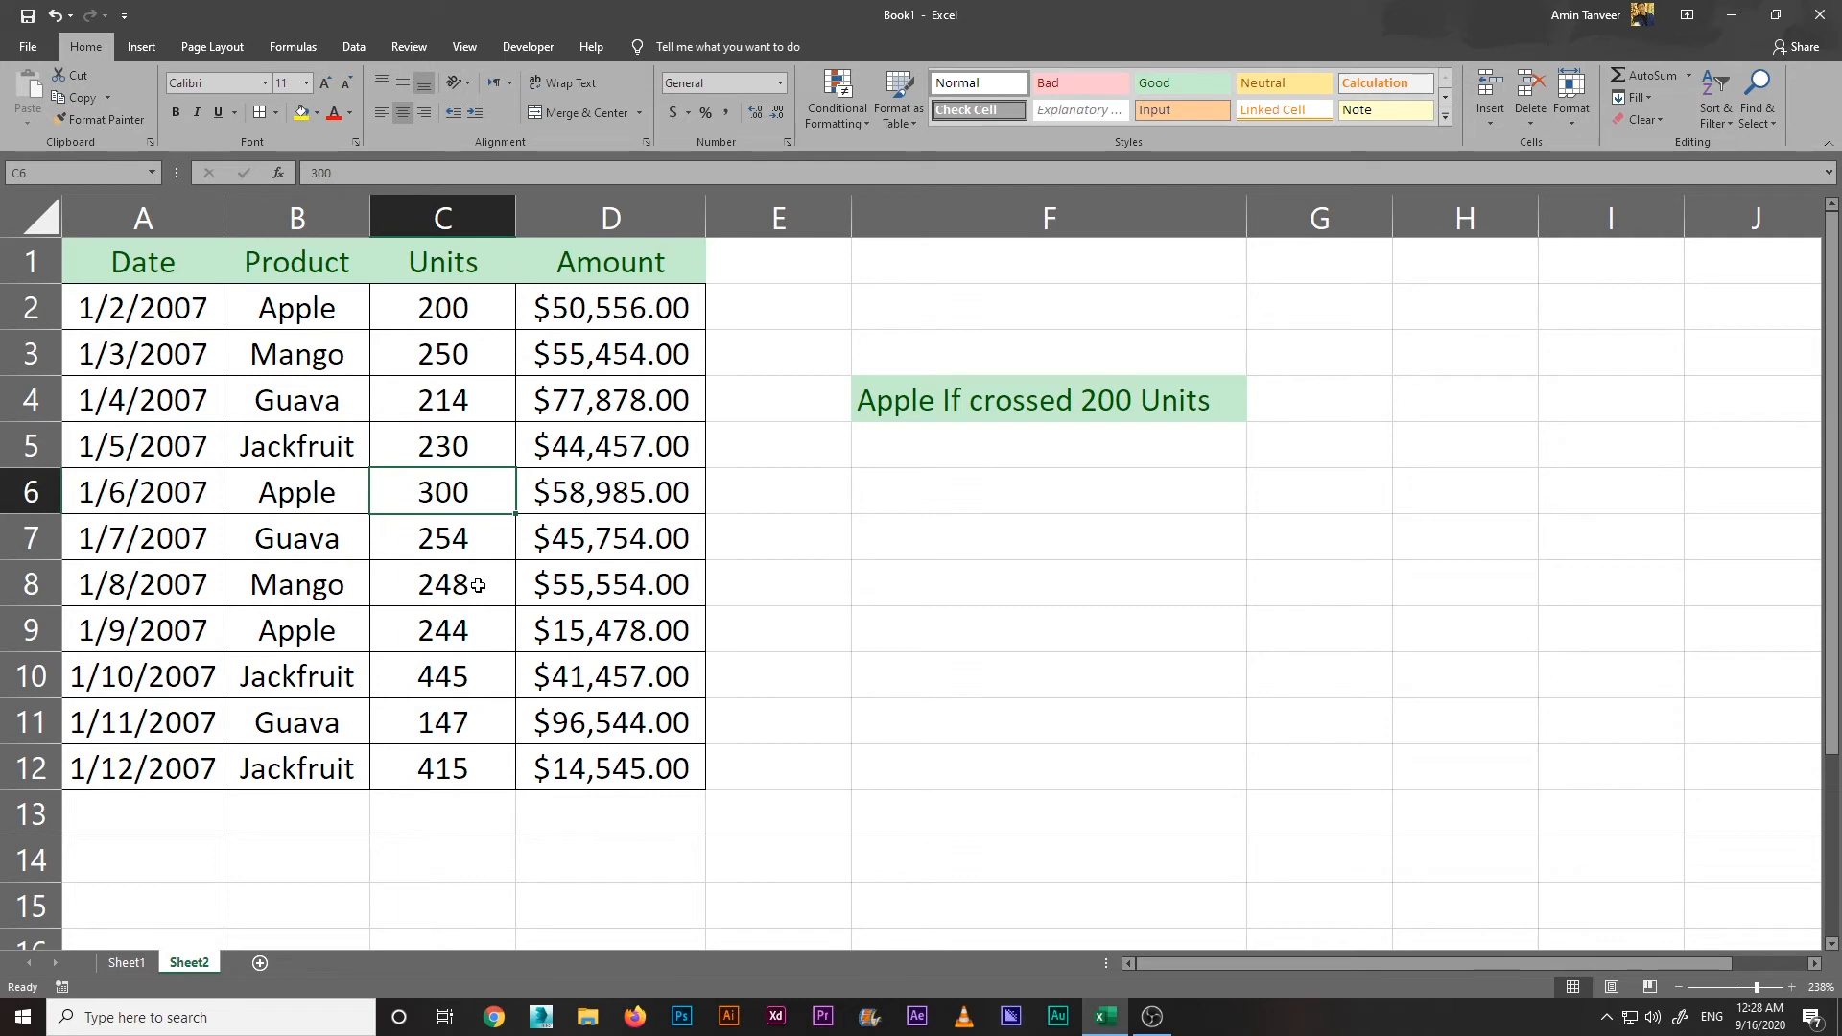
{"action": "left_click", "coordinate": [987, 684]}
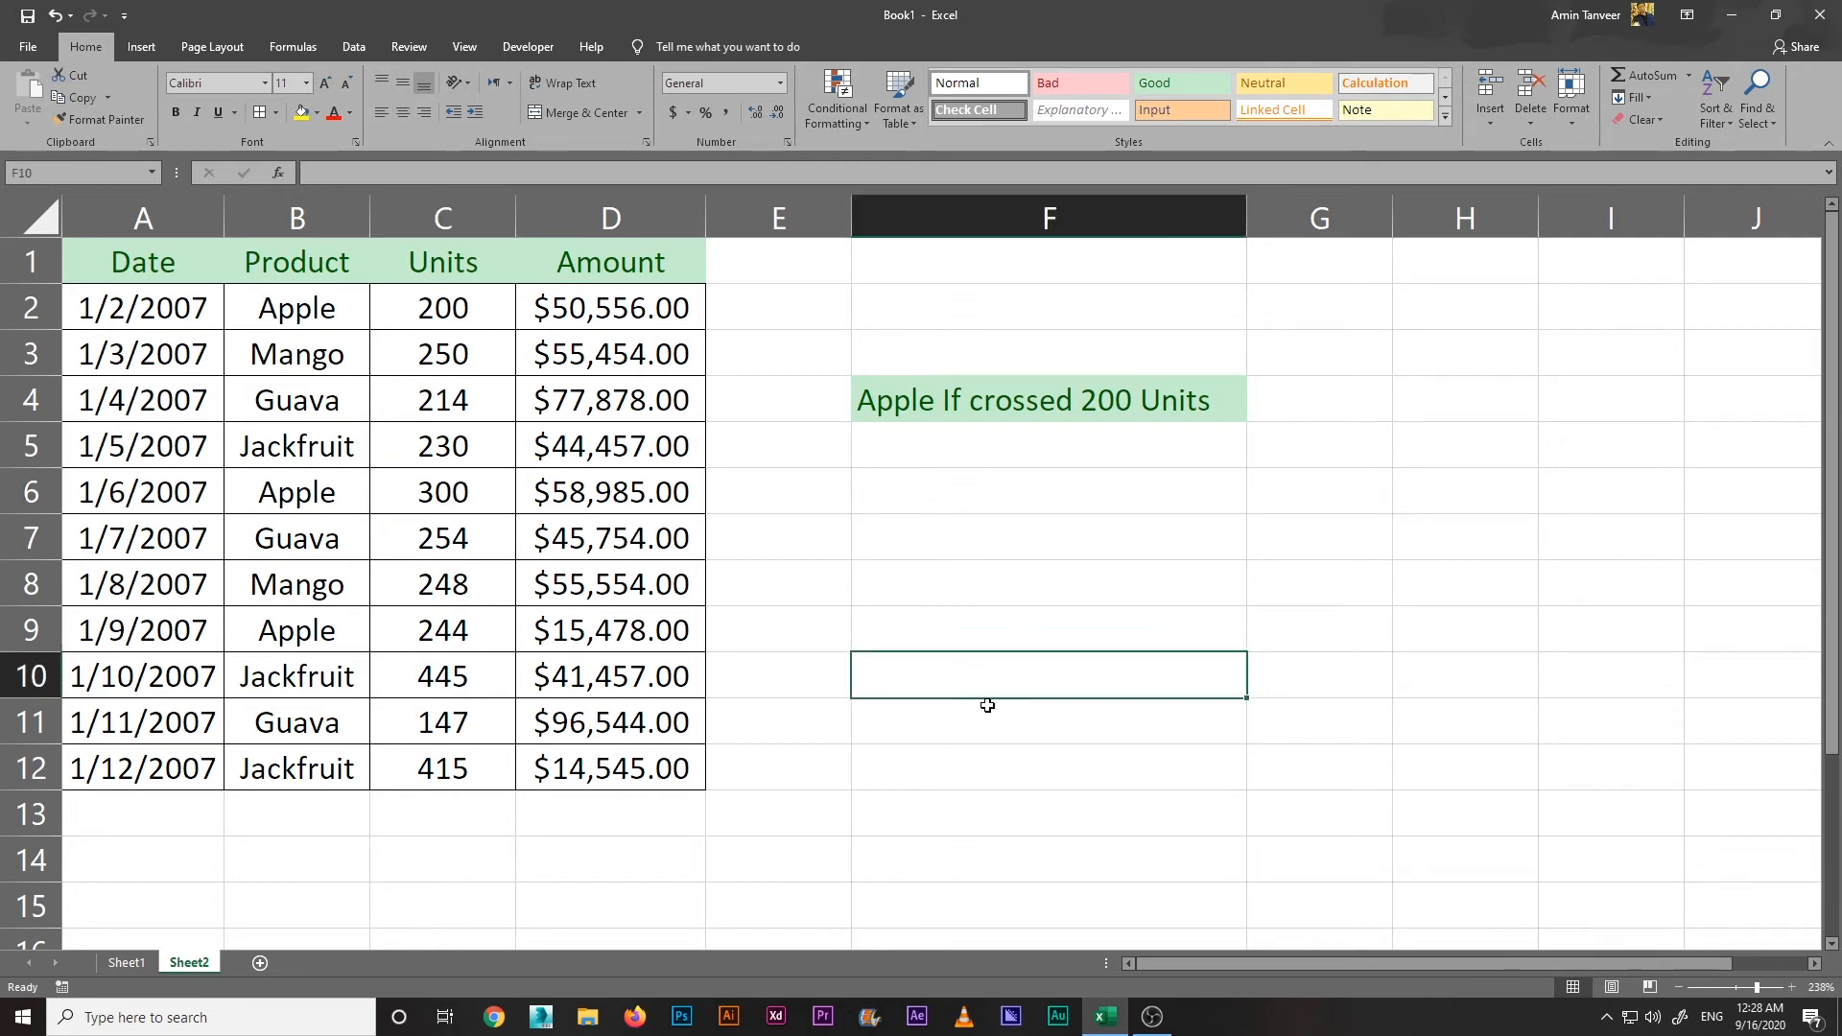
Step: Start a SUMIFS formula in F5 under the Apple heading, with D2:D12 as the sum range
{"action": "left_click", "coordinate": [886, 451]}
{"action": "type", "text": "="}
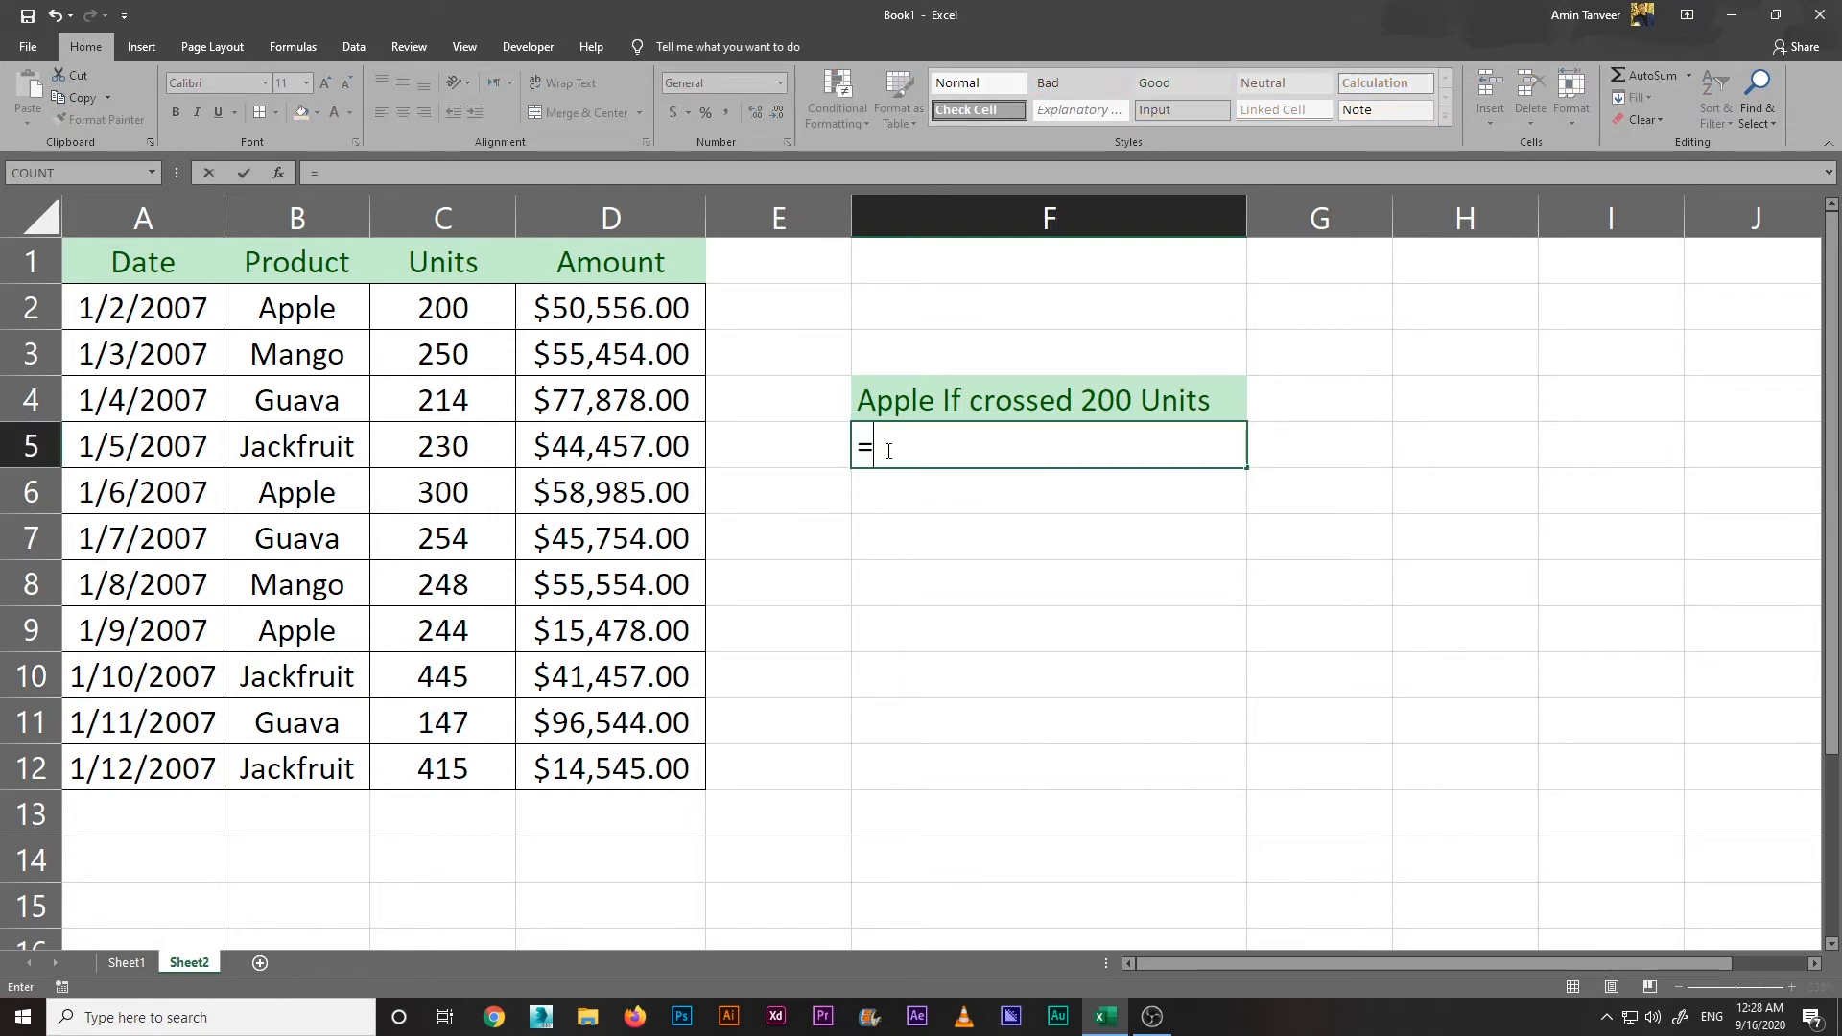
{"action": "type", "text": "sumifs"}
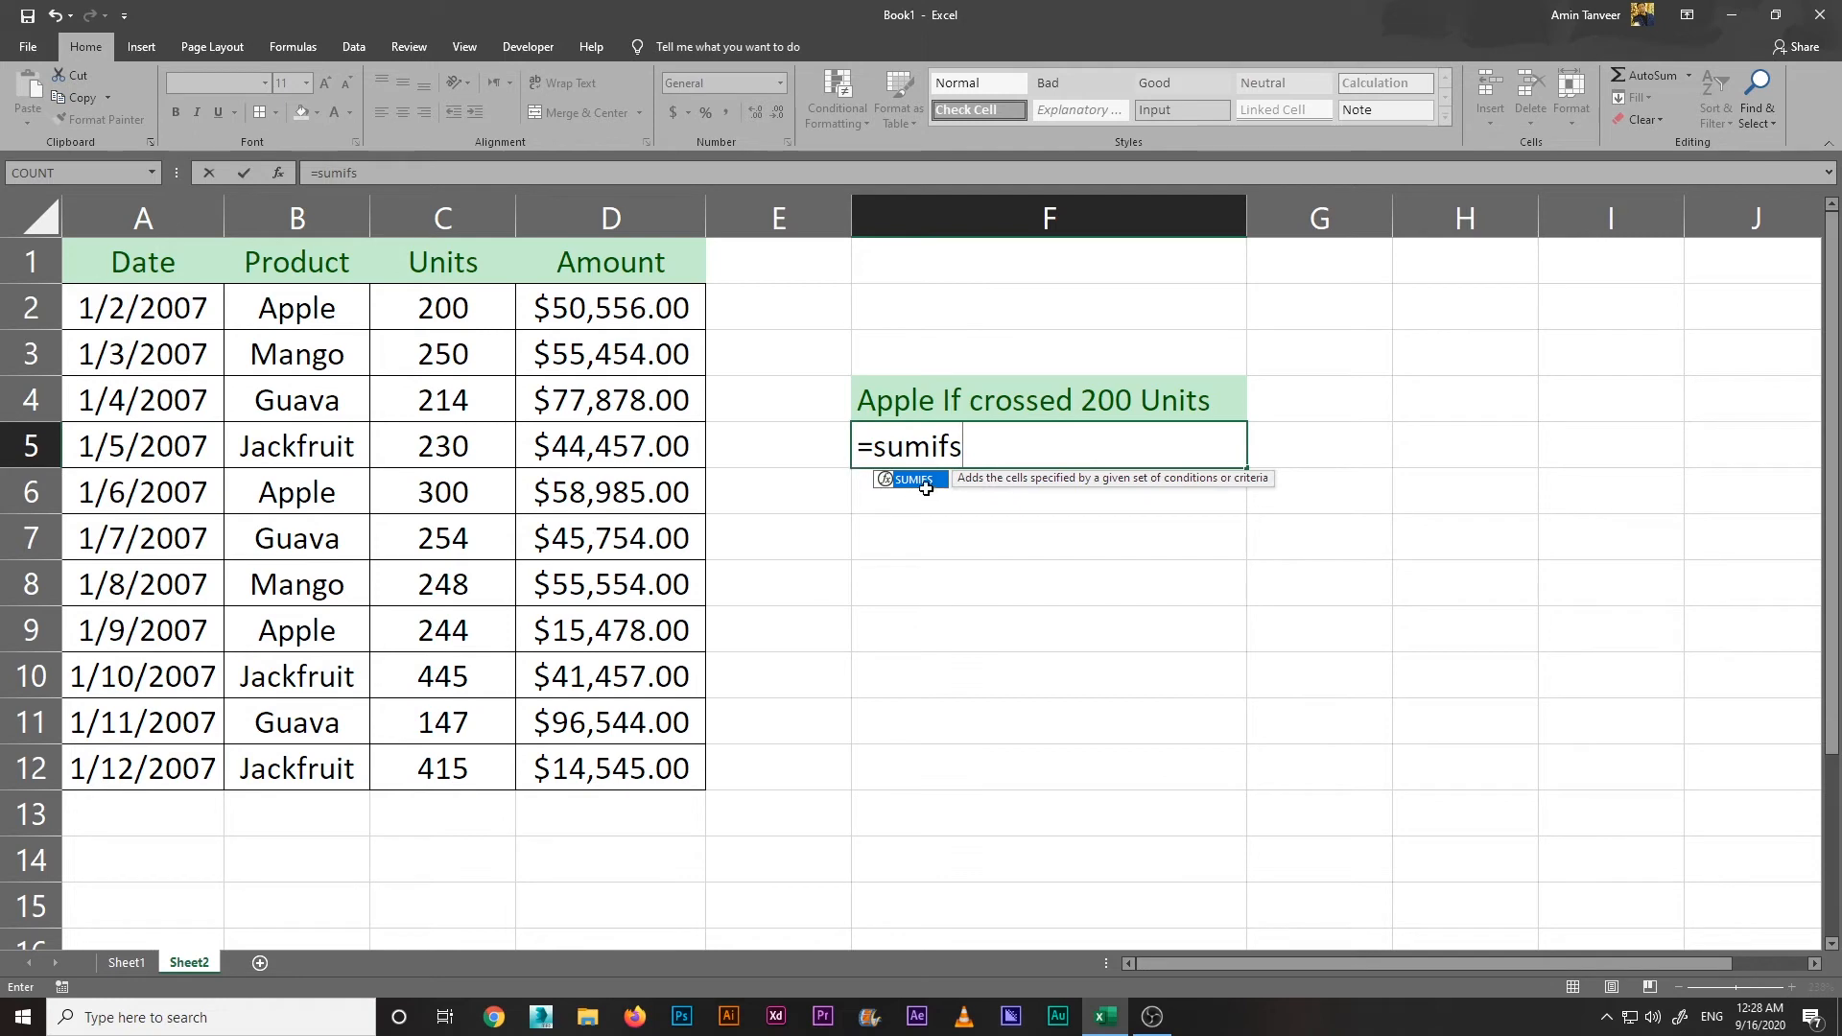
{"action": "double_click", "coordinate": [922, 481]}
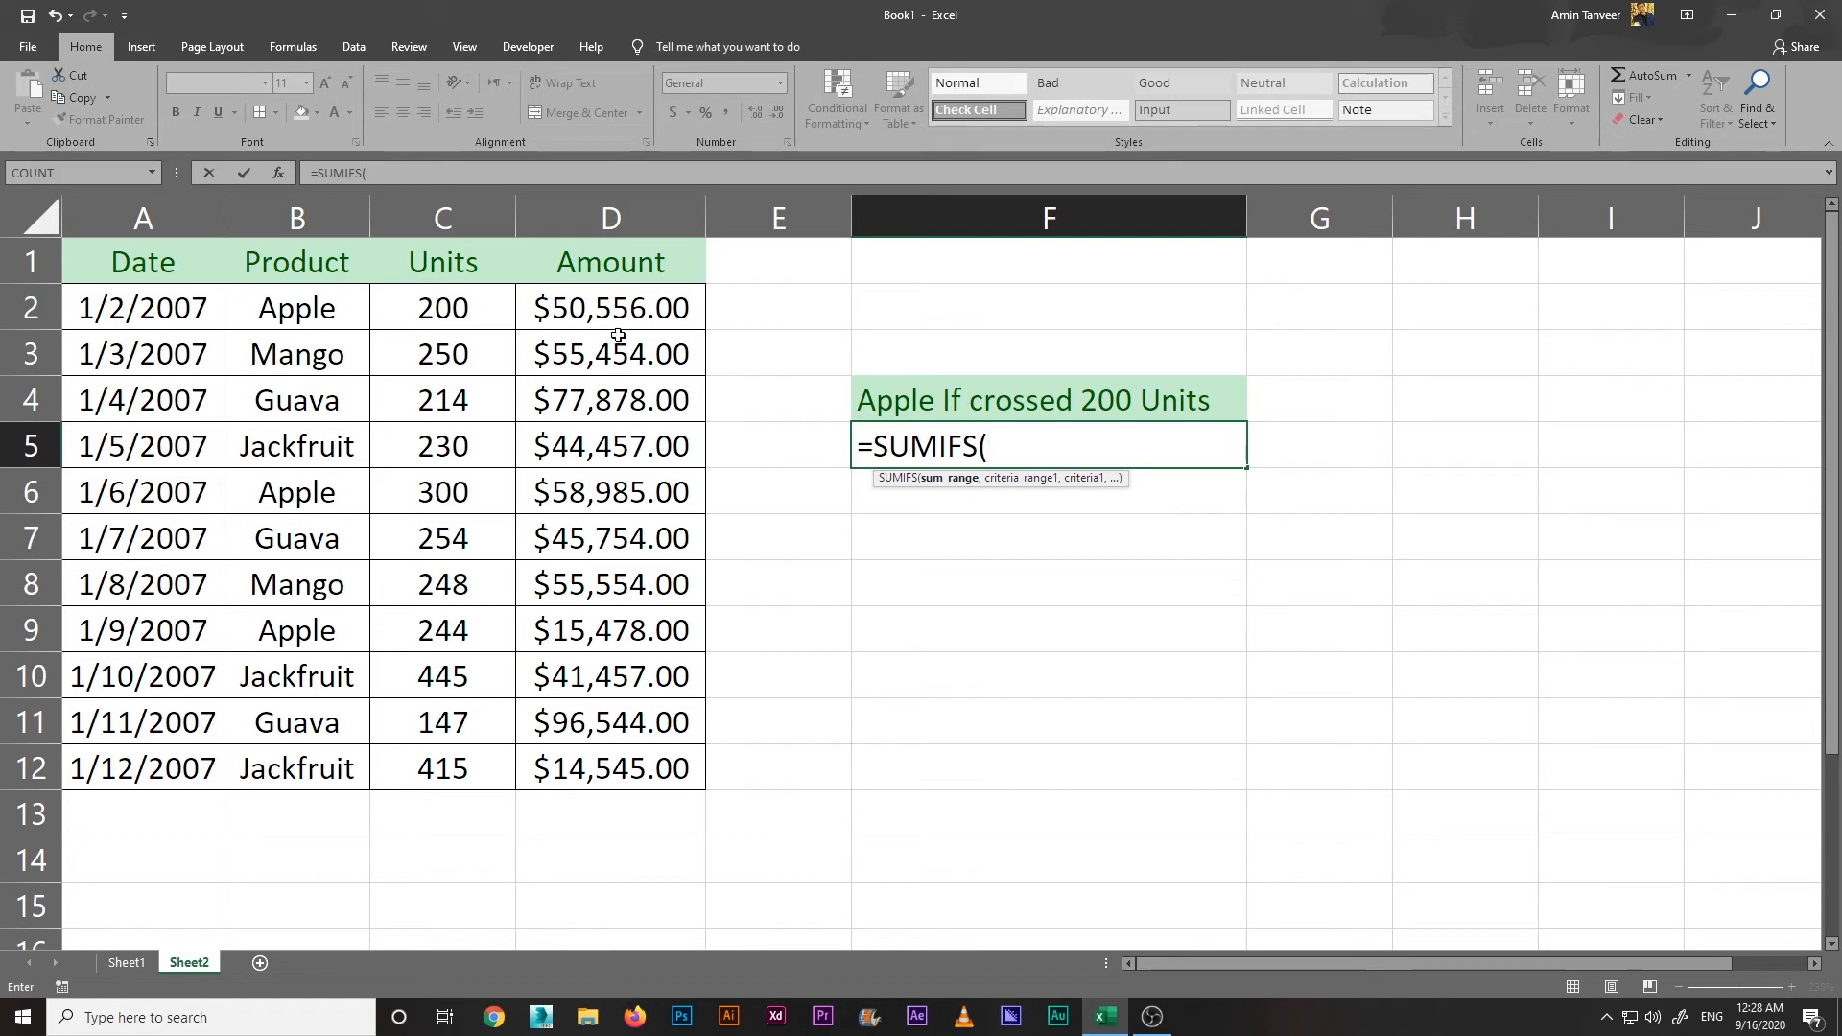
{"action": "left_click_drag", "start_coordinate": [619, 309], "coordinate": [635, 765]}
{"action": "type", "text": ","}
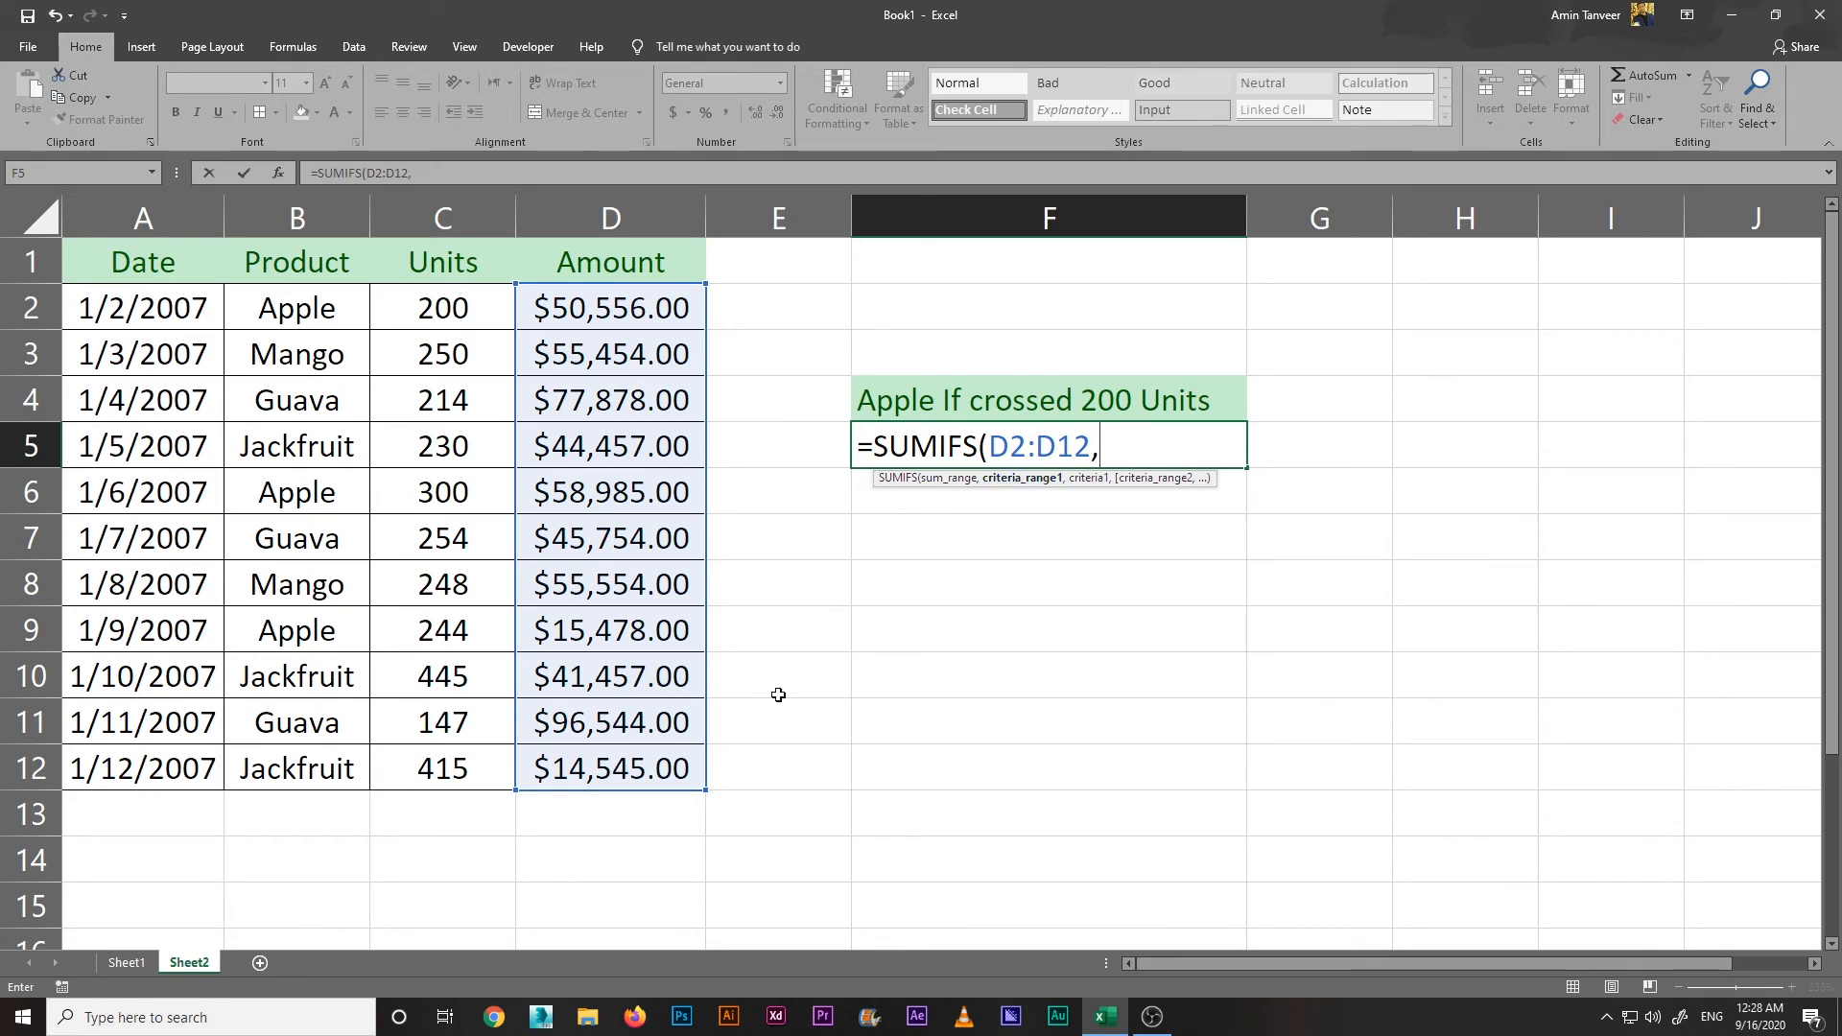
Step: Add the first condition to the SUMIFS formula: criteria range B2:B12 with the criterion "Apple"
{"action": "left_click_drag", "start_coordinate": [268, 307], "coordinate": [297, 768]}
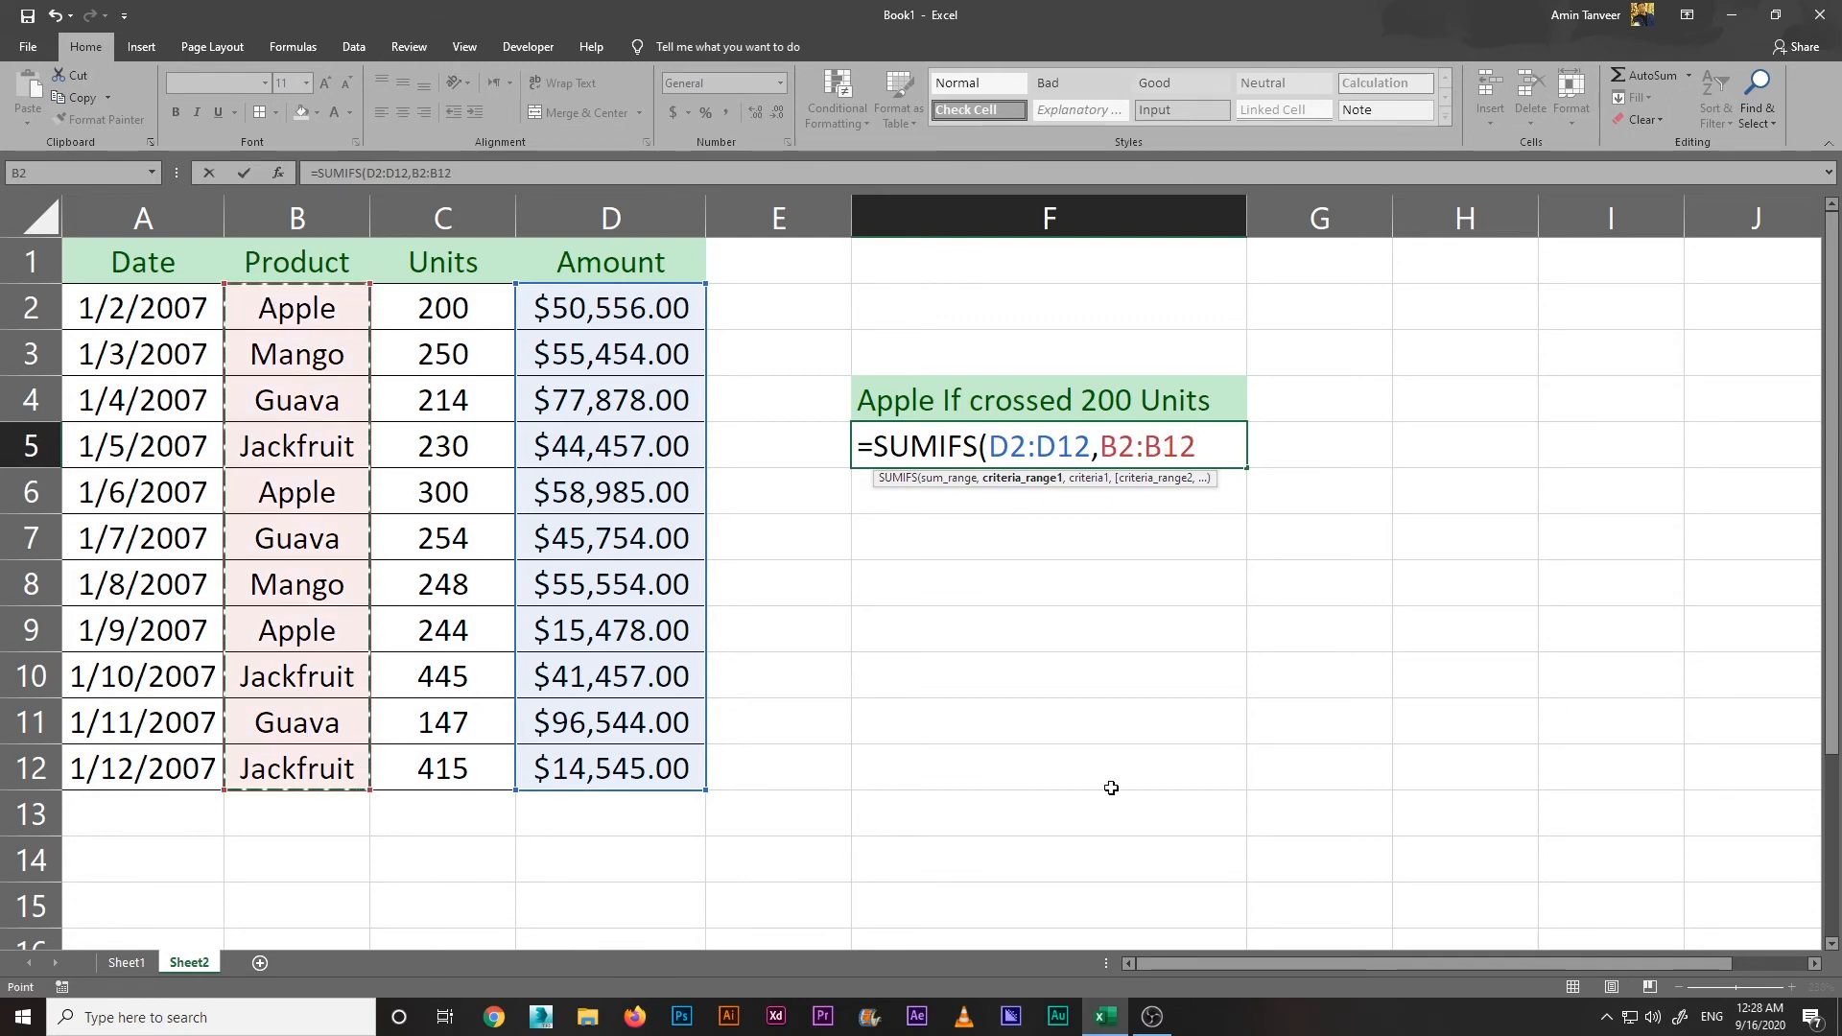
{"action": "type", "text": ","}
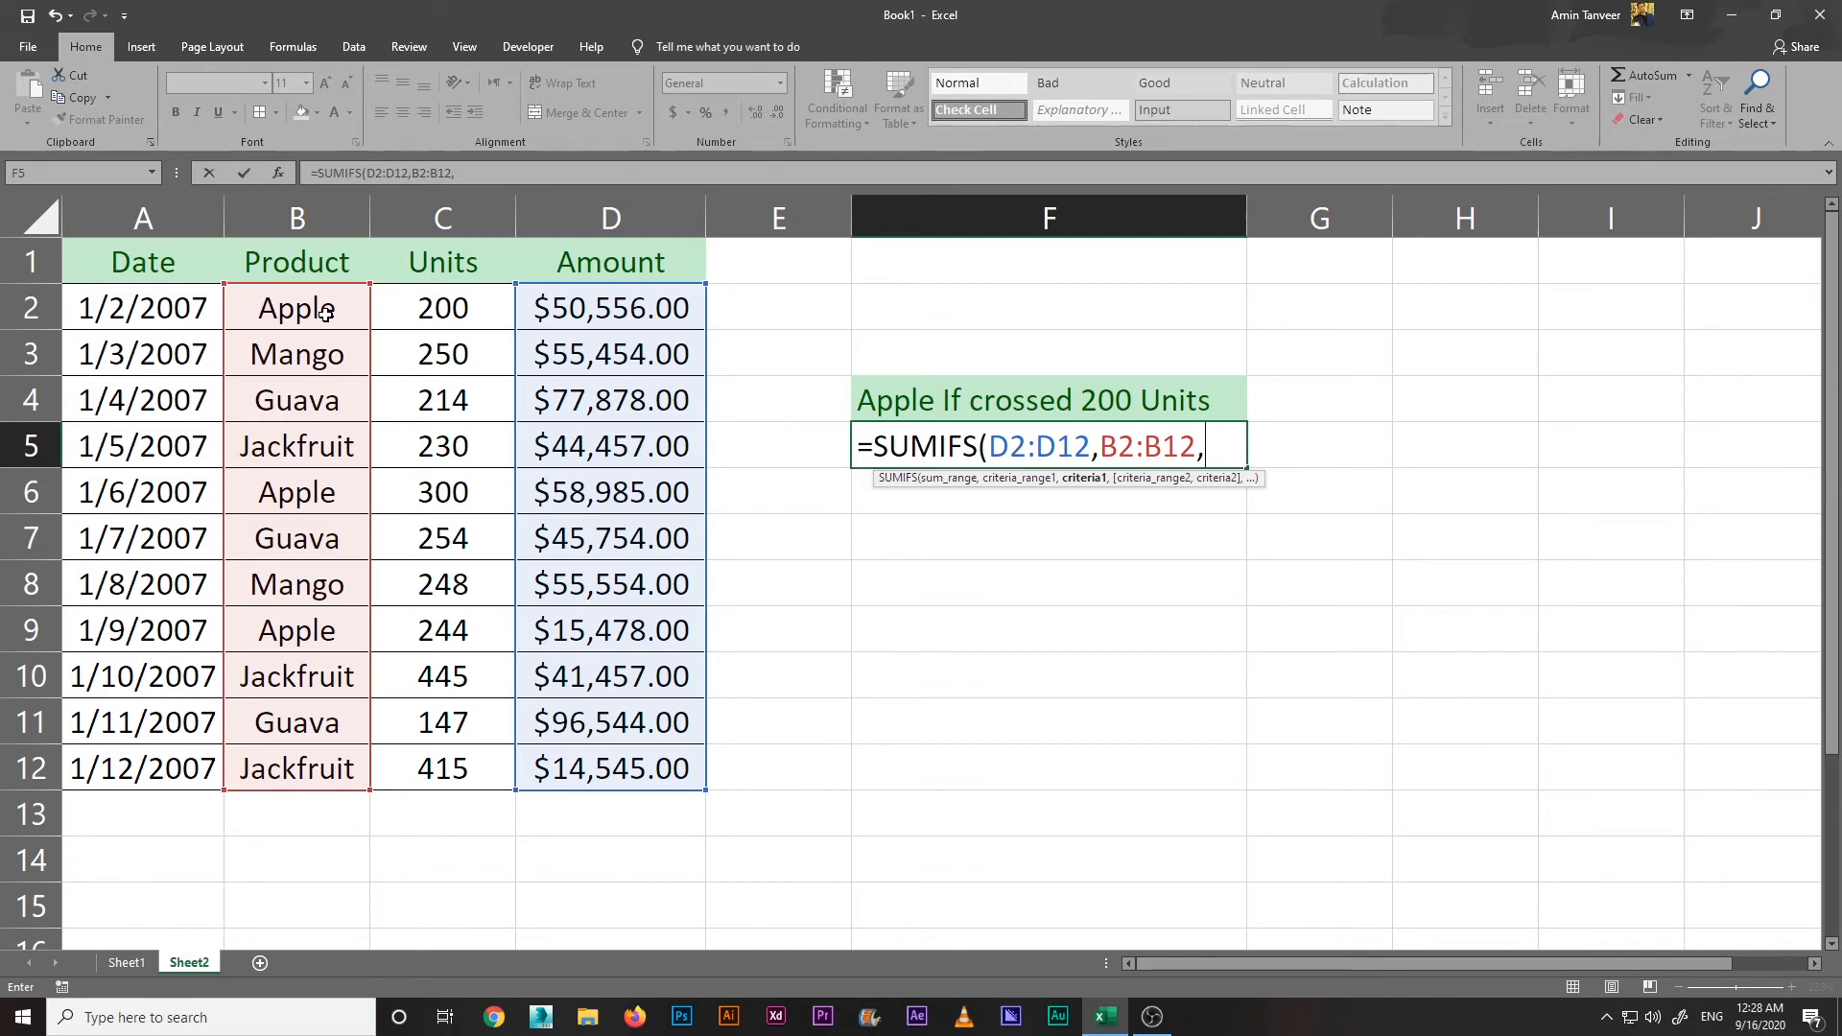
{"action": "type", "text": "\"Apple"}
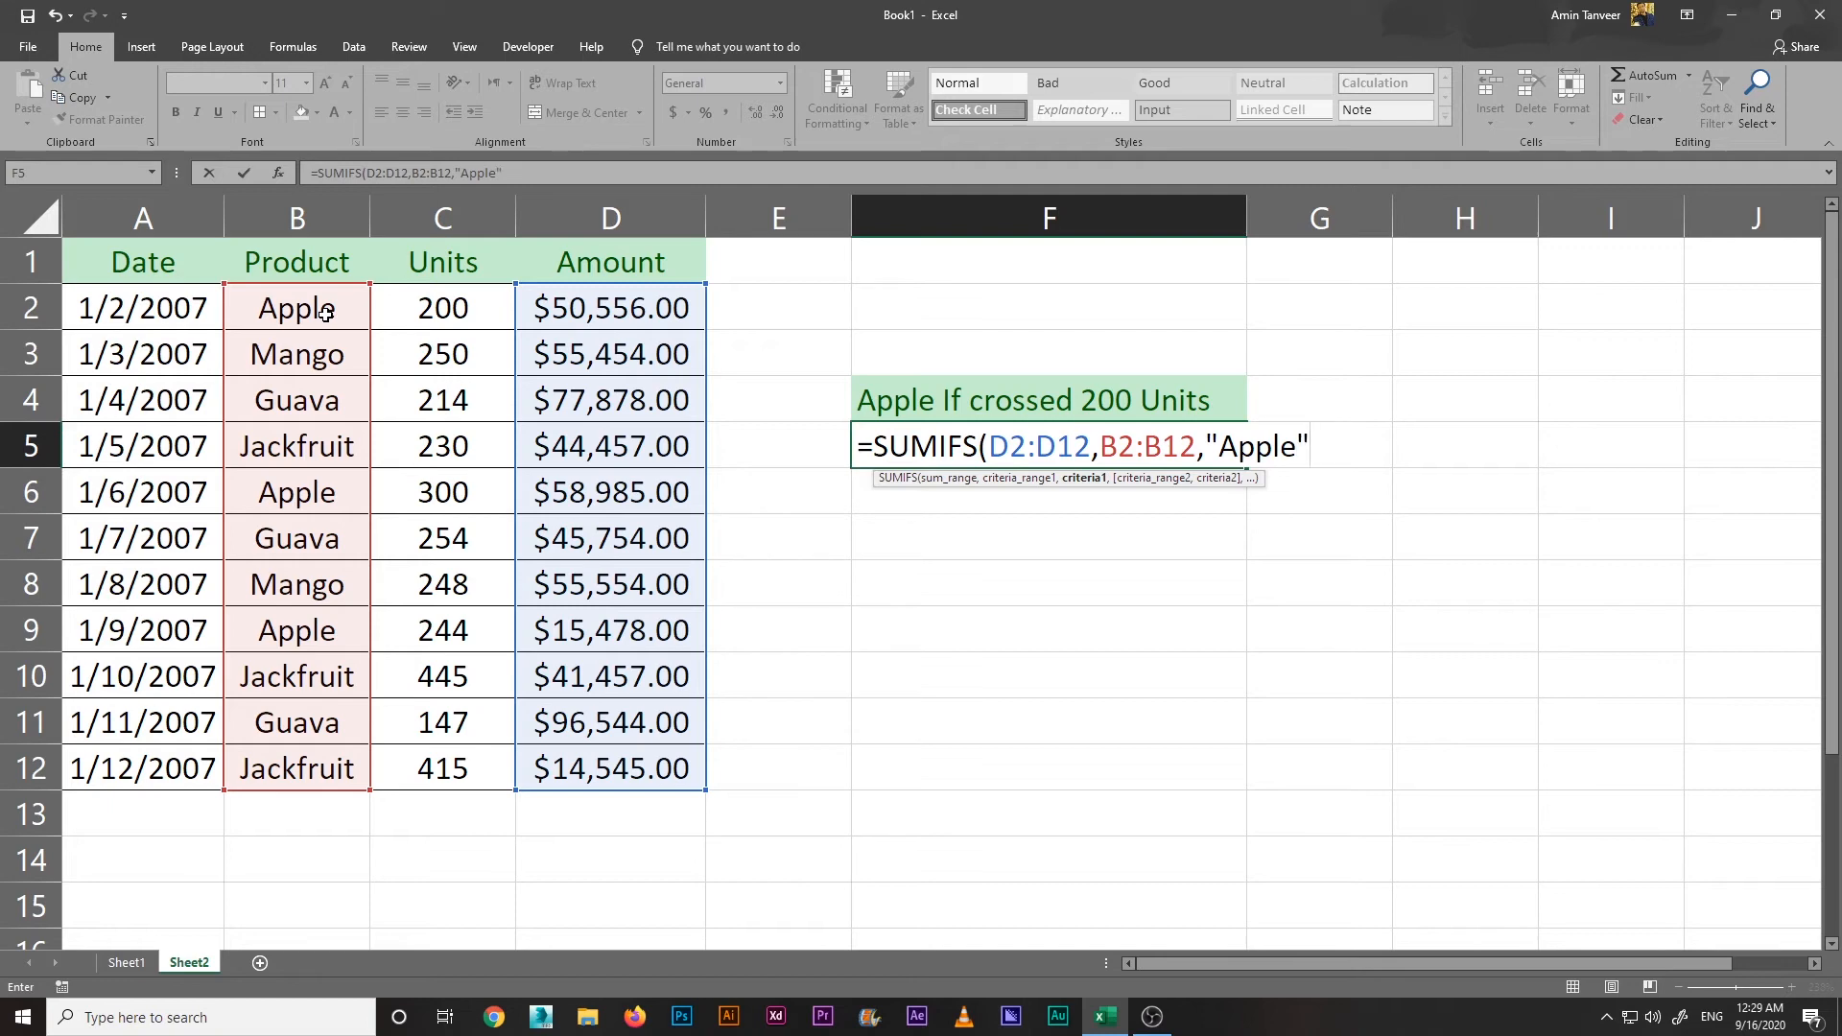
{"action": "type", "text": ","}
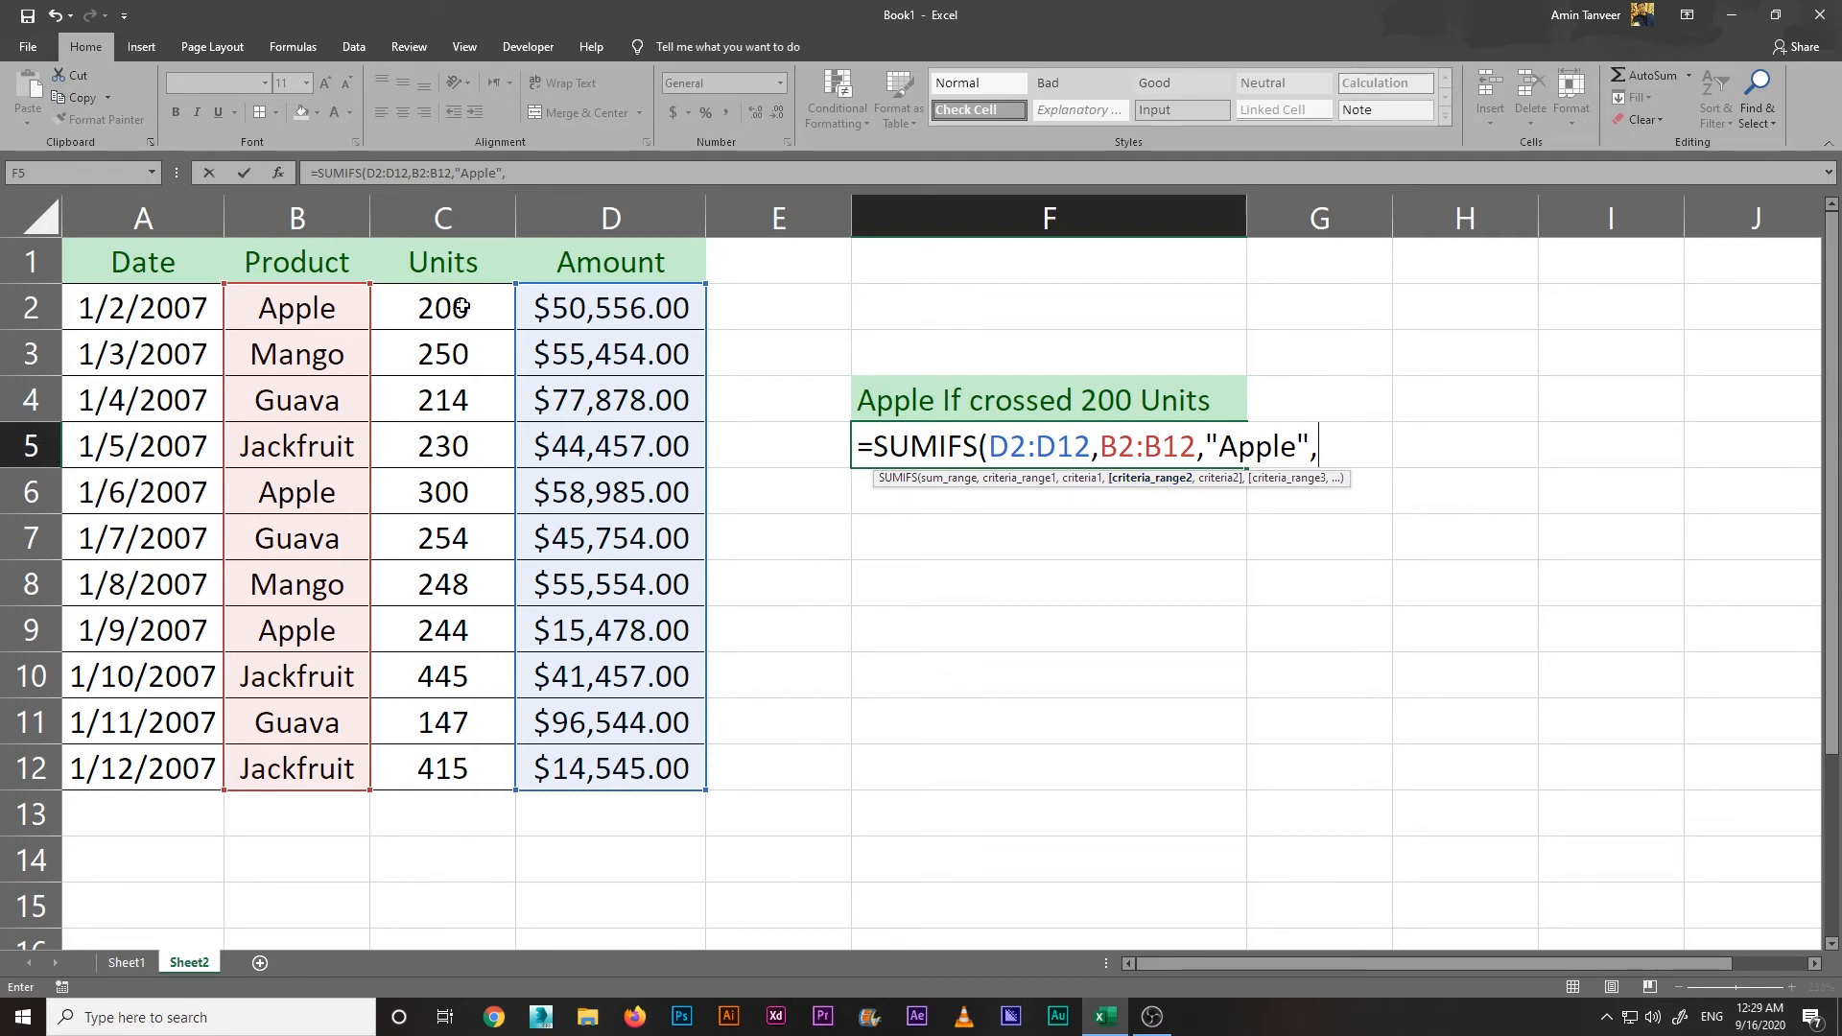
Step: Add the second condition, criteria range C2:C12 with the criterion ">200", and close the SUMIFS formula's parenthesis
{"action": "left_click_drag", "start_coordinate": [461, 307], "coordinate": [443, 767]}
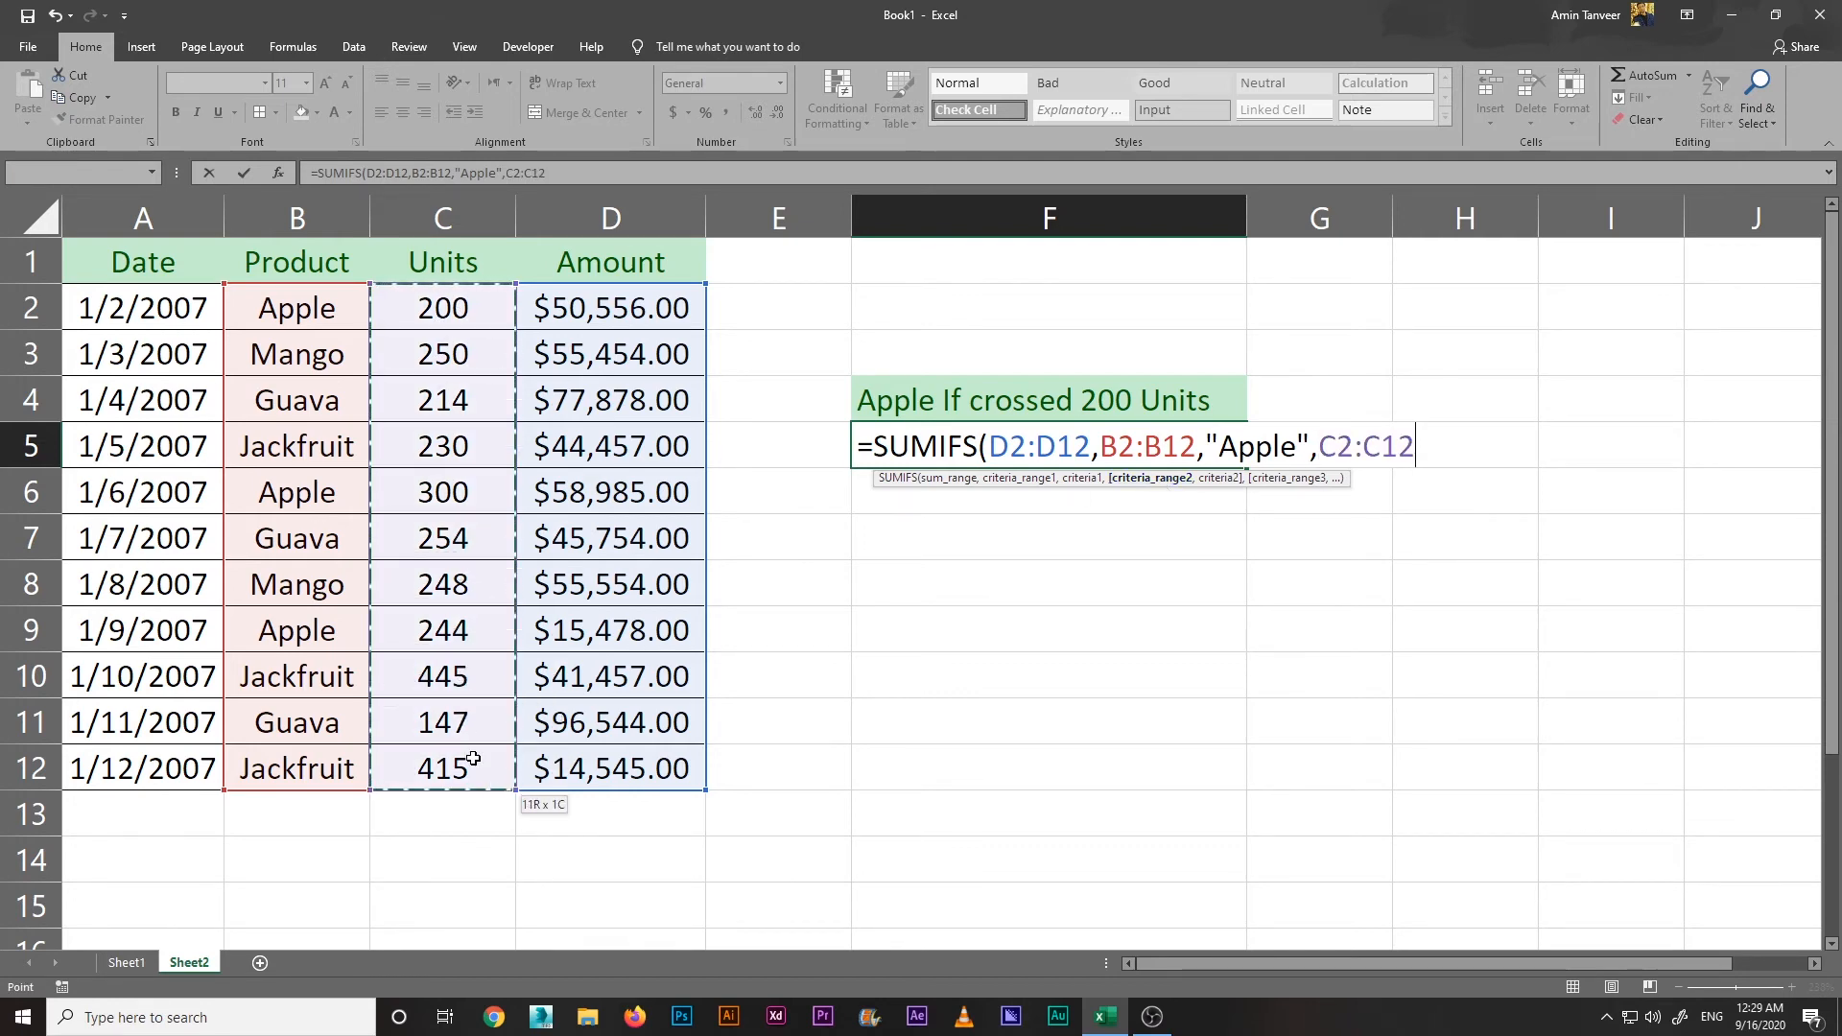
{"action": "type", "text": ","}
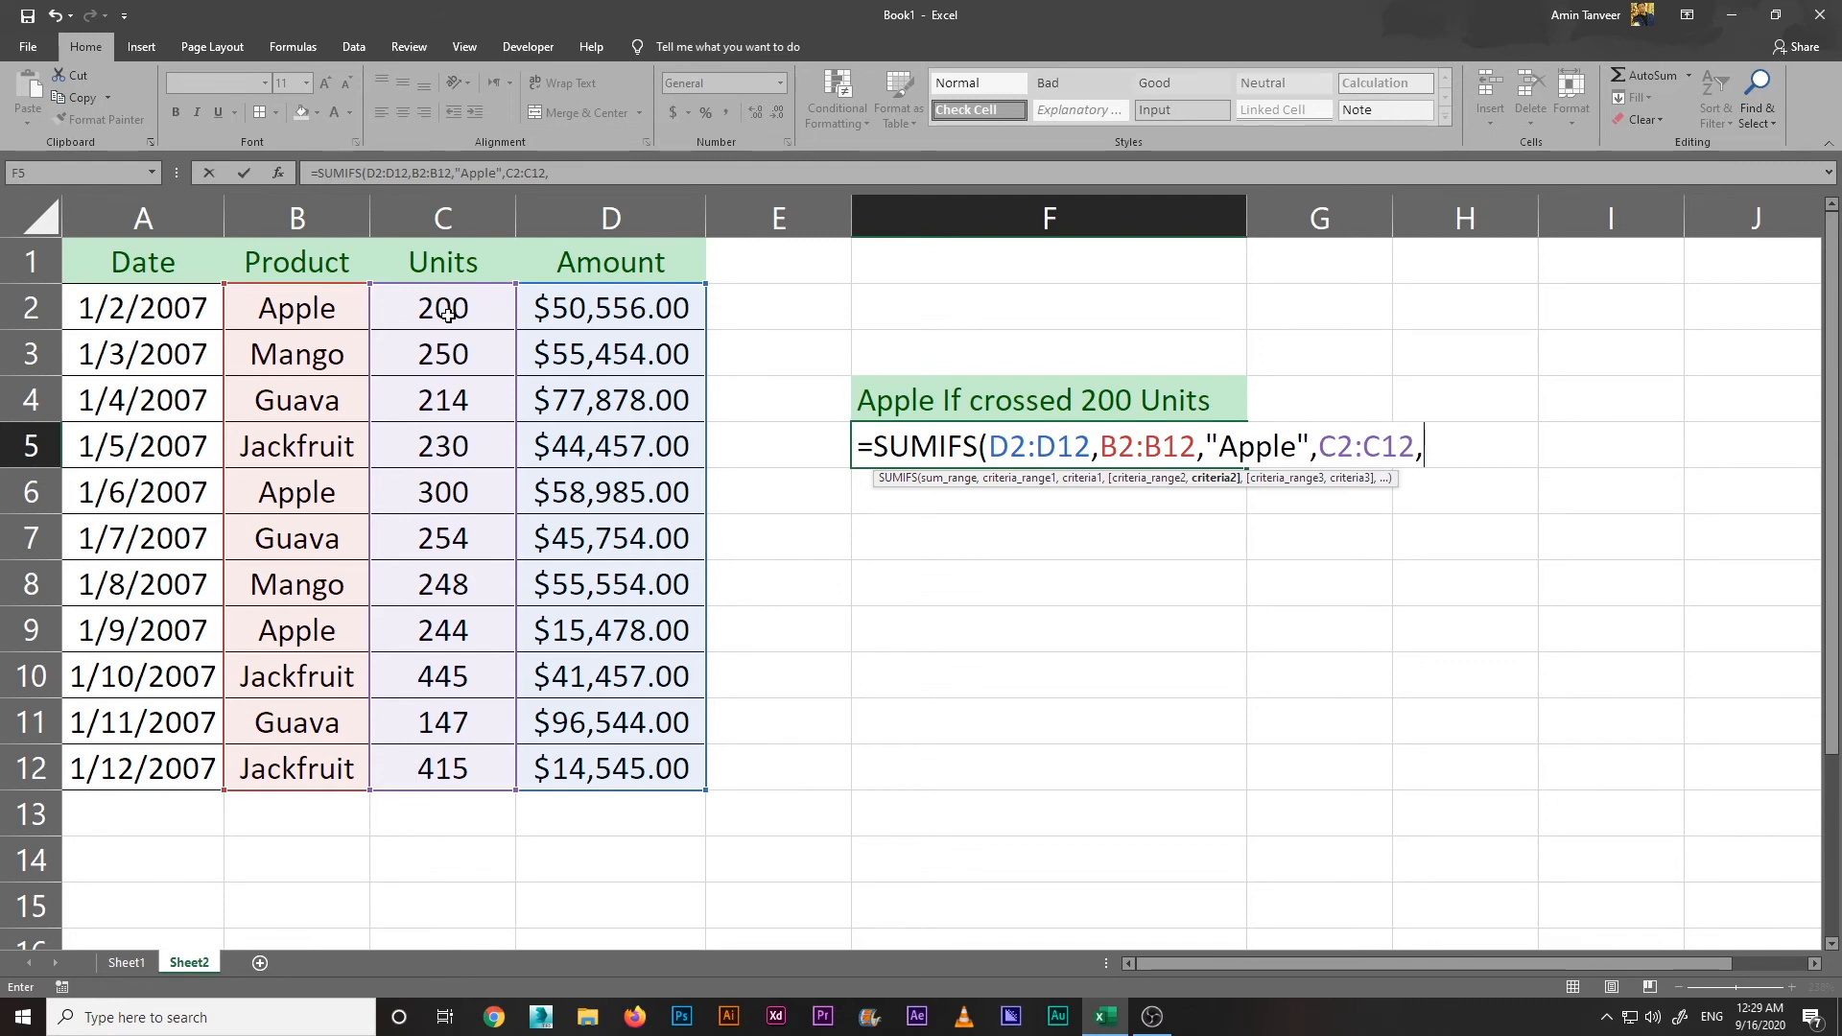
{"action": "type", "text": "\">200\""}
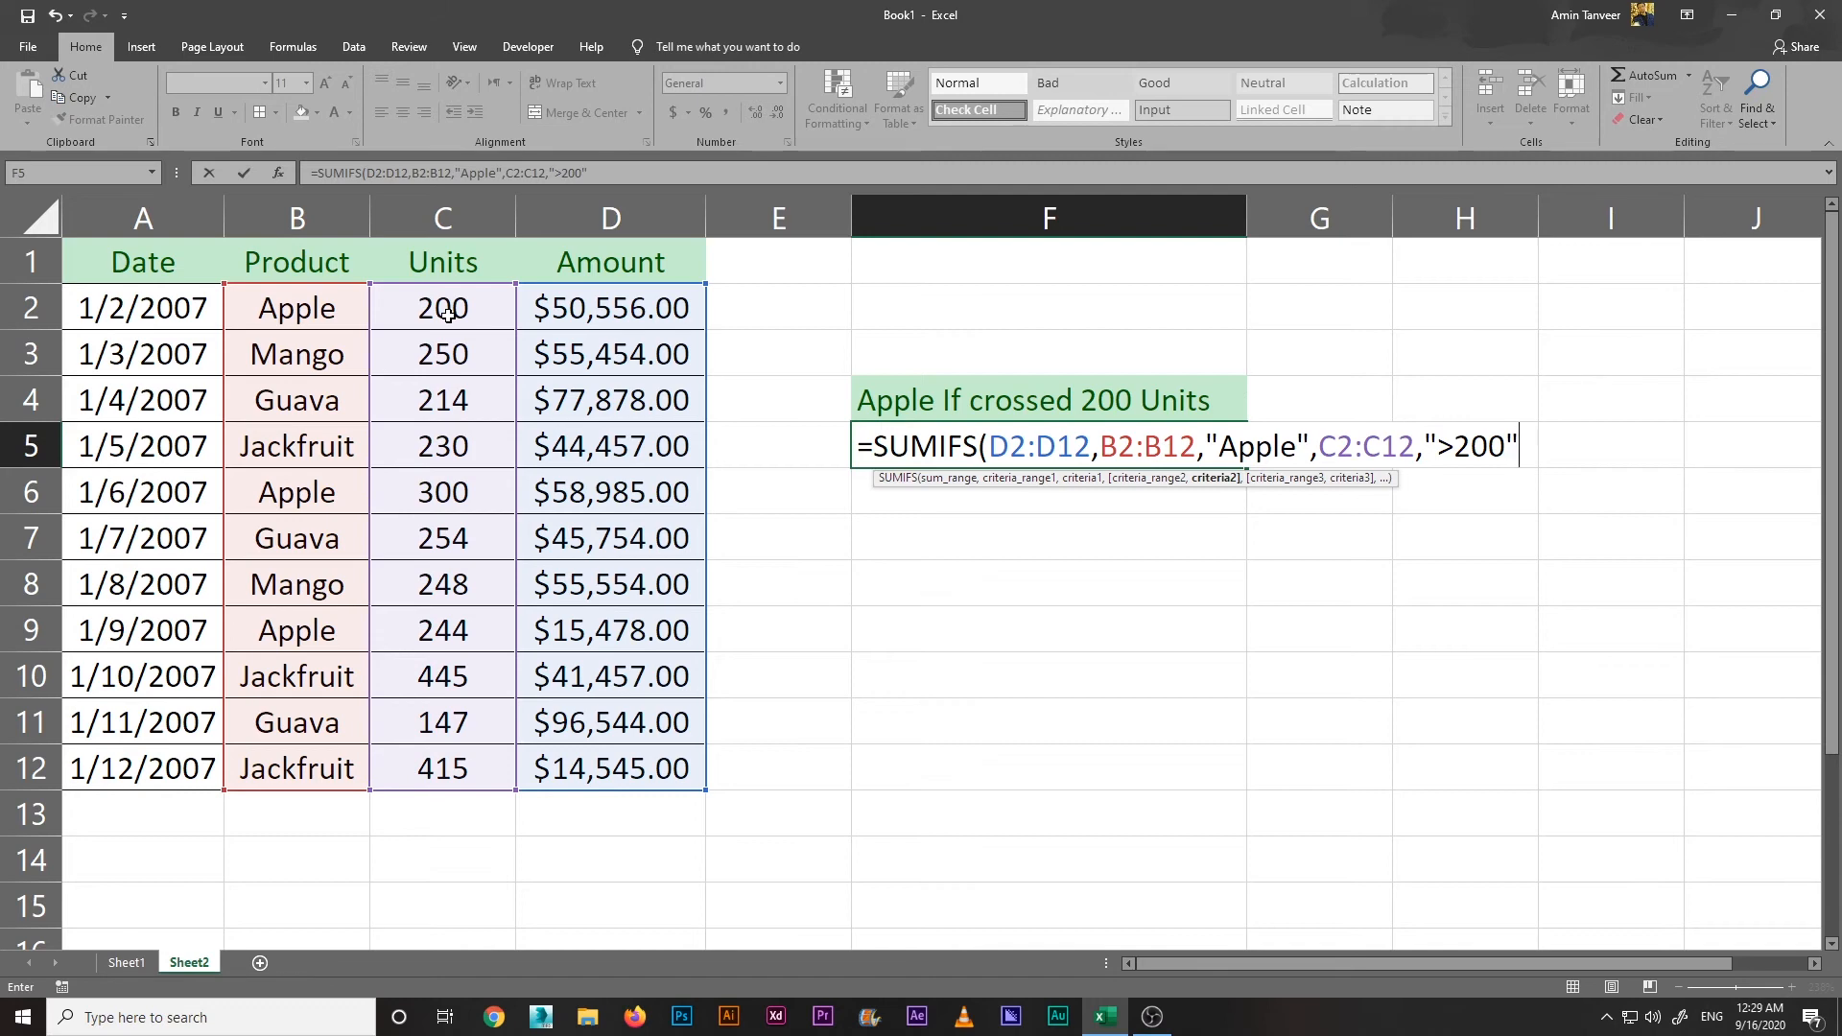
{"action": "type", "text": ")"}
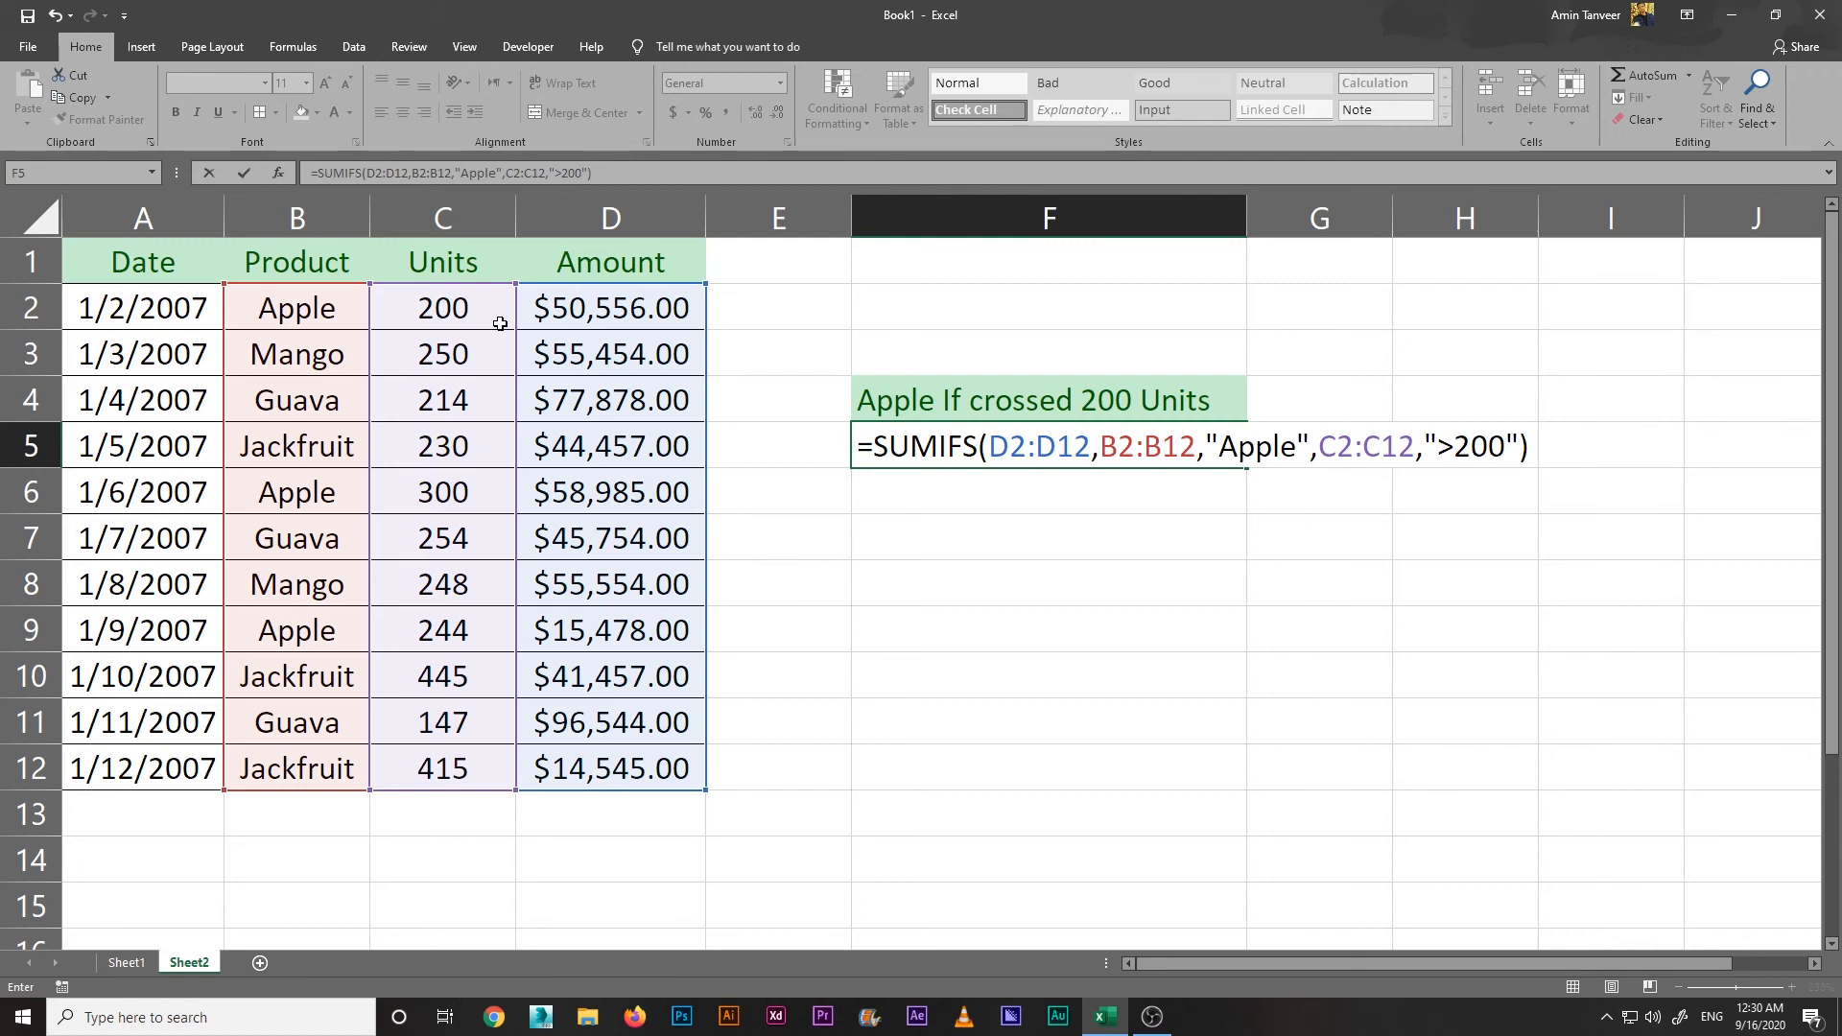
{"action": "left_click", "coordinate": [1454, 447]}
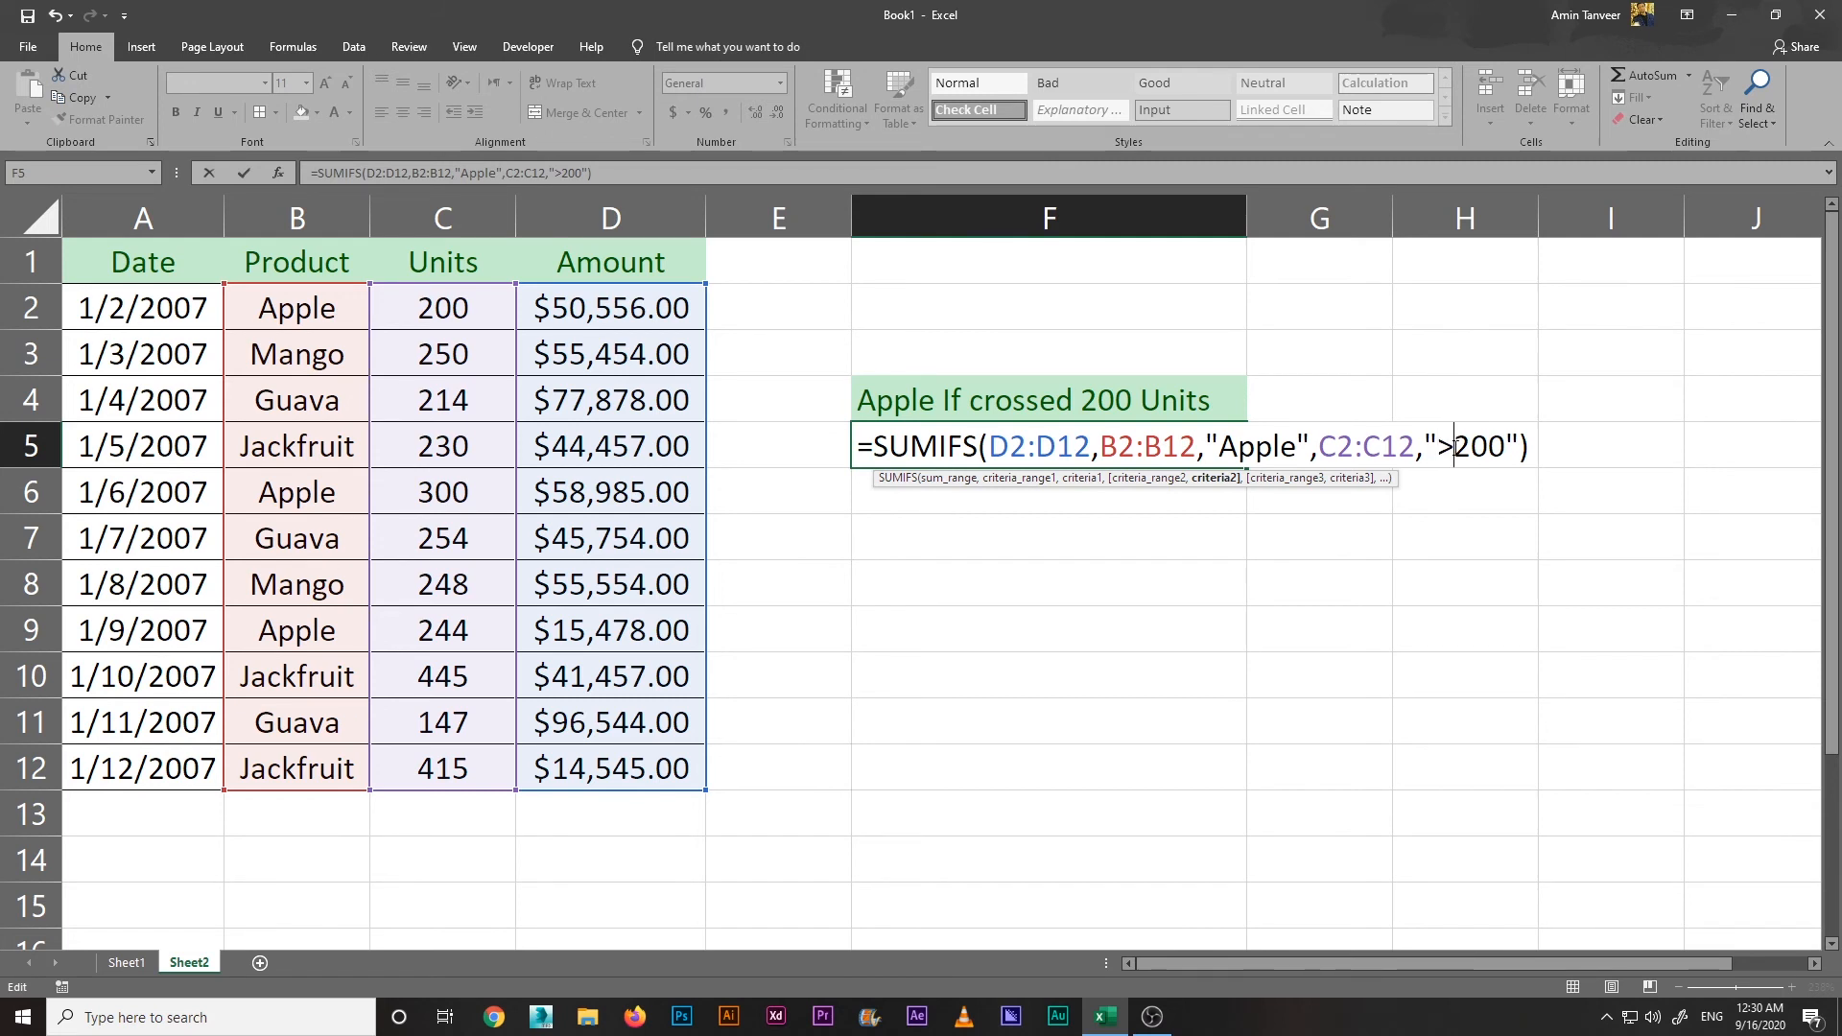
{"action": "left_click_drag", "start_coordinate": [1455, 446], "coordinate": [1444, 447]}
{"action": "left_click", "coordinate": [1445, 446]}
Step: Commit the SUMIFS formula in F5 and apply the dollar Accounting format to its result
{"action": "key", "text": "Return"}
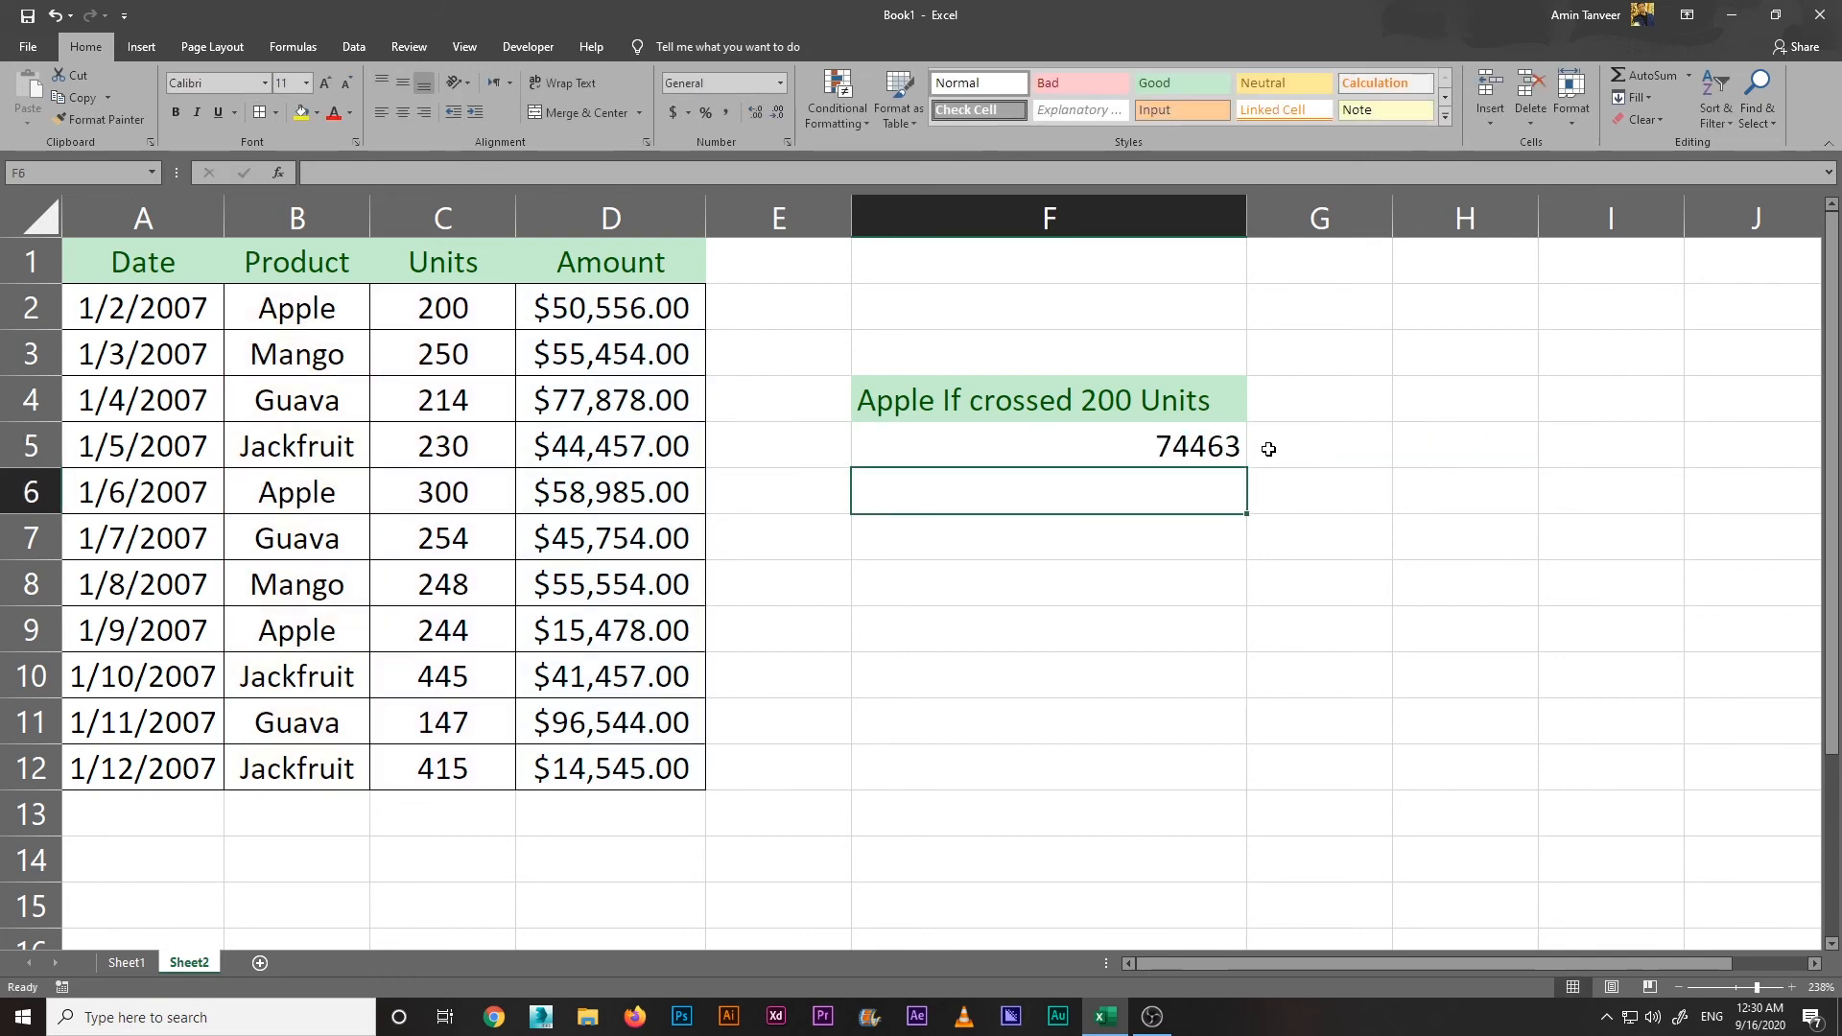
{"action": "key", "text": "Up"}
{"action": "left_click", "coordinate": [673, 113]}
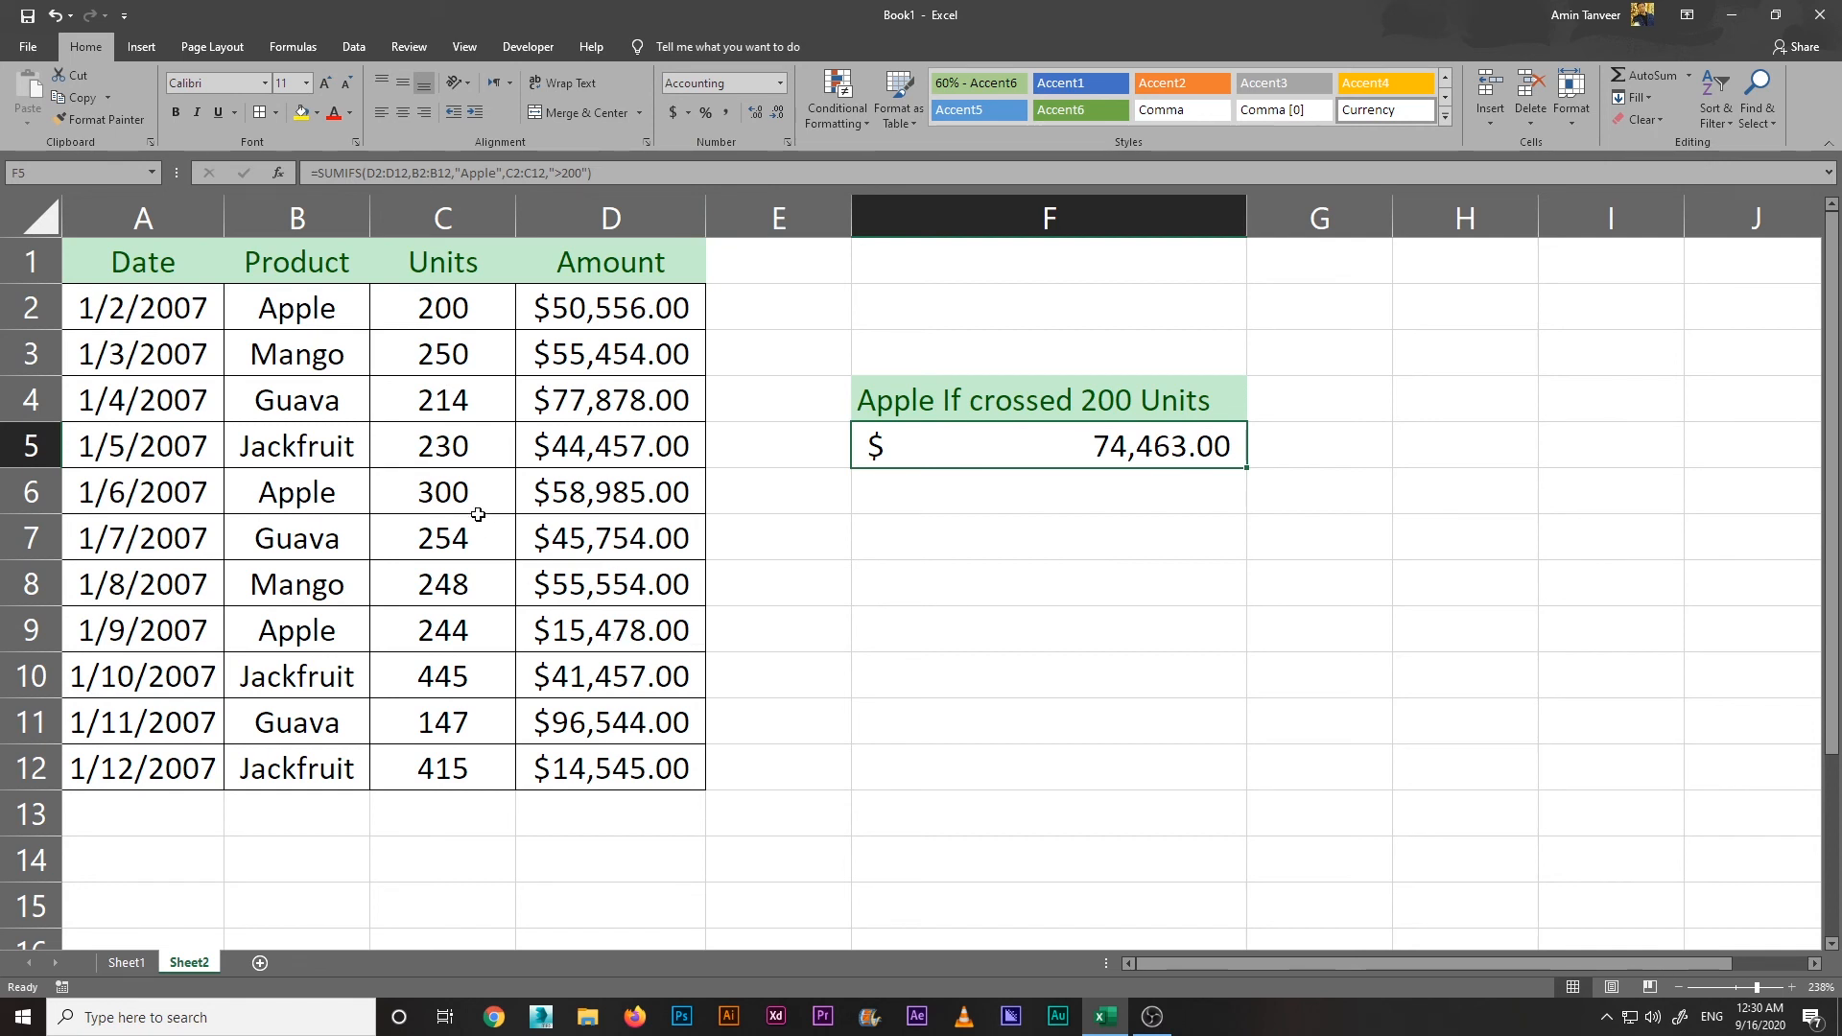
Step: Check the Apple units in C2, C6 and C9 to see which rows exceed 200
{"action": "left_click", "coordinate": [446, 315]}
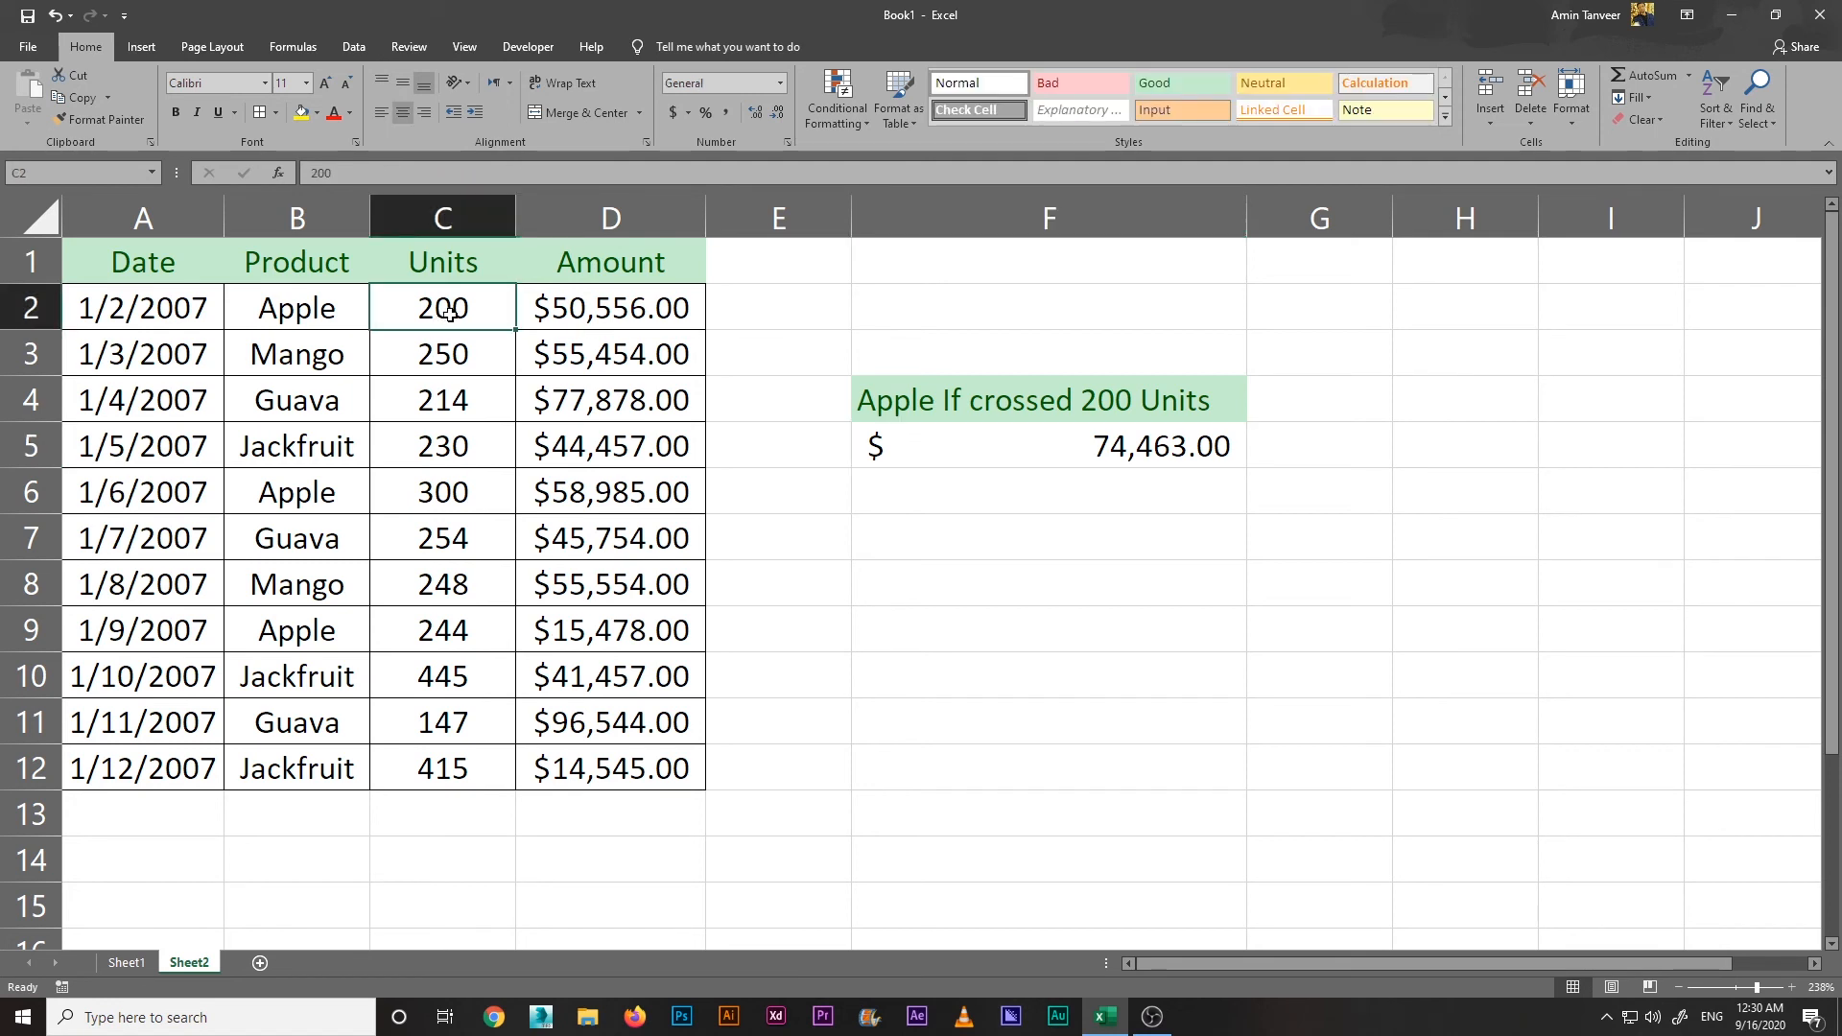
{"action": "left_click", "coordinate": [415, 493]}
{"action": "left_click", "coordinate": [440, 633]}
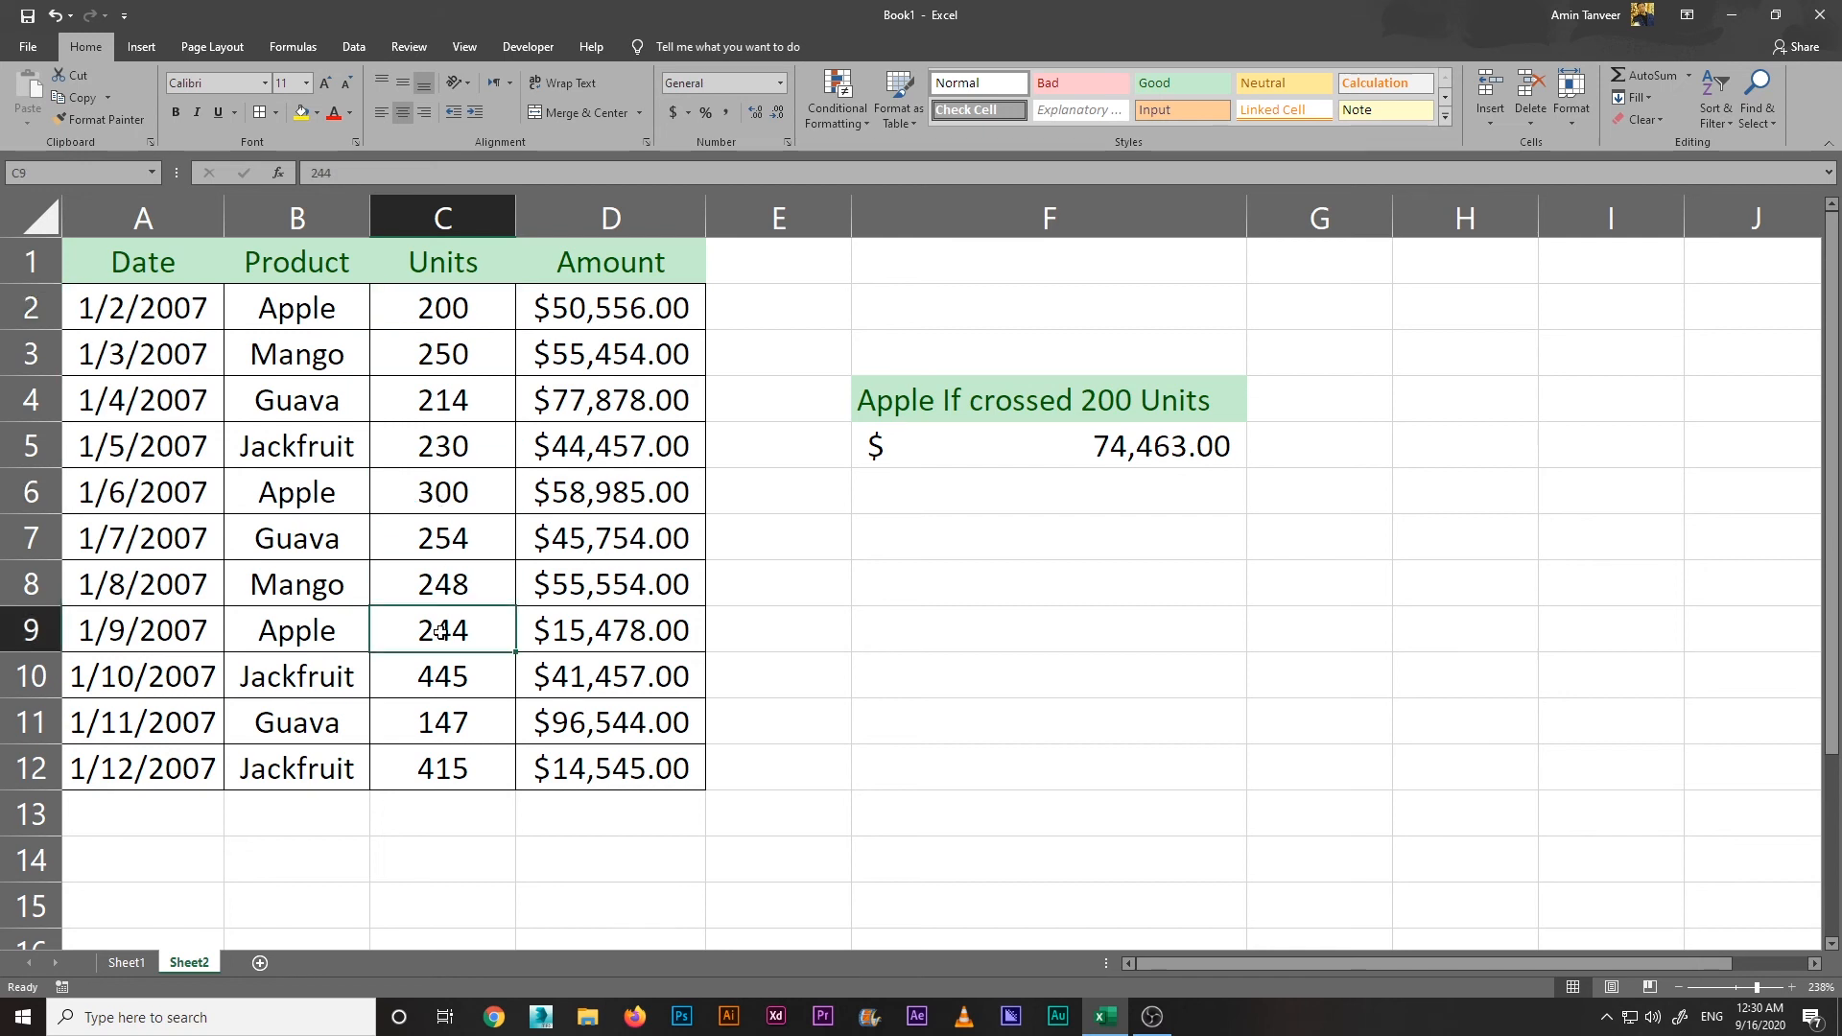
{"action": "left_click", "coordinate": [456, 504]}
{"action": "left_click", "coordinate": [462, 633], "text": "shift"}
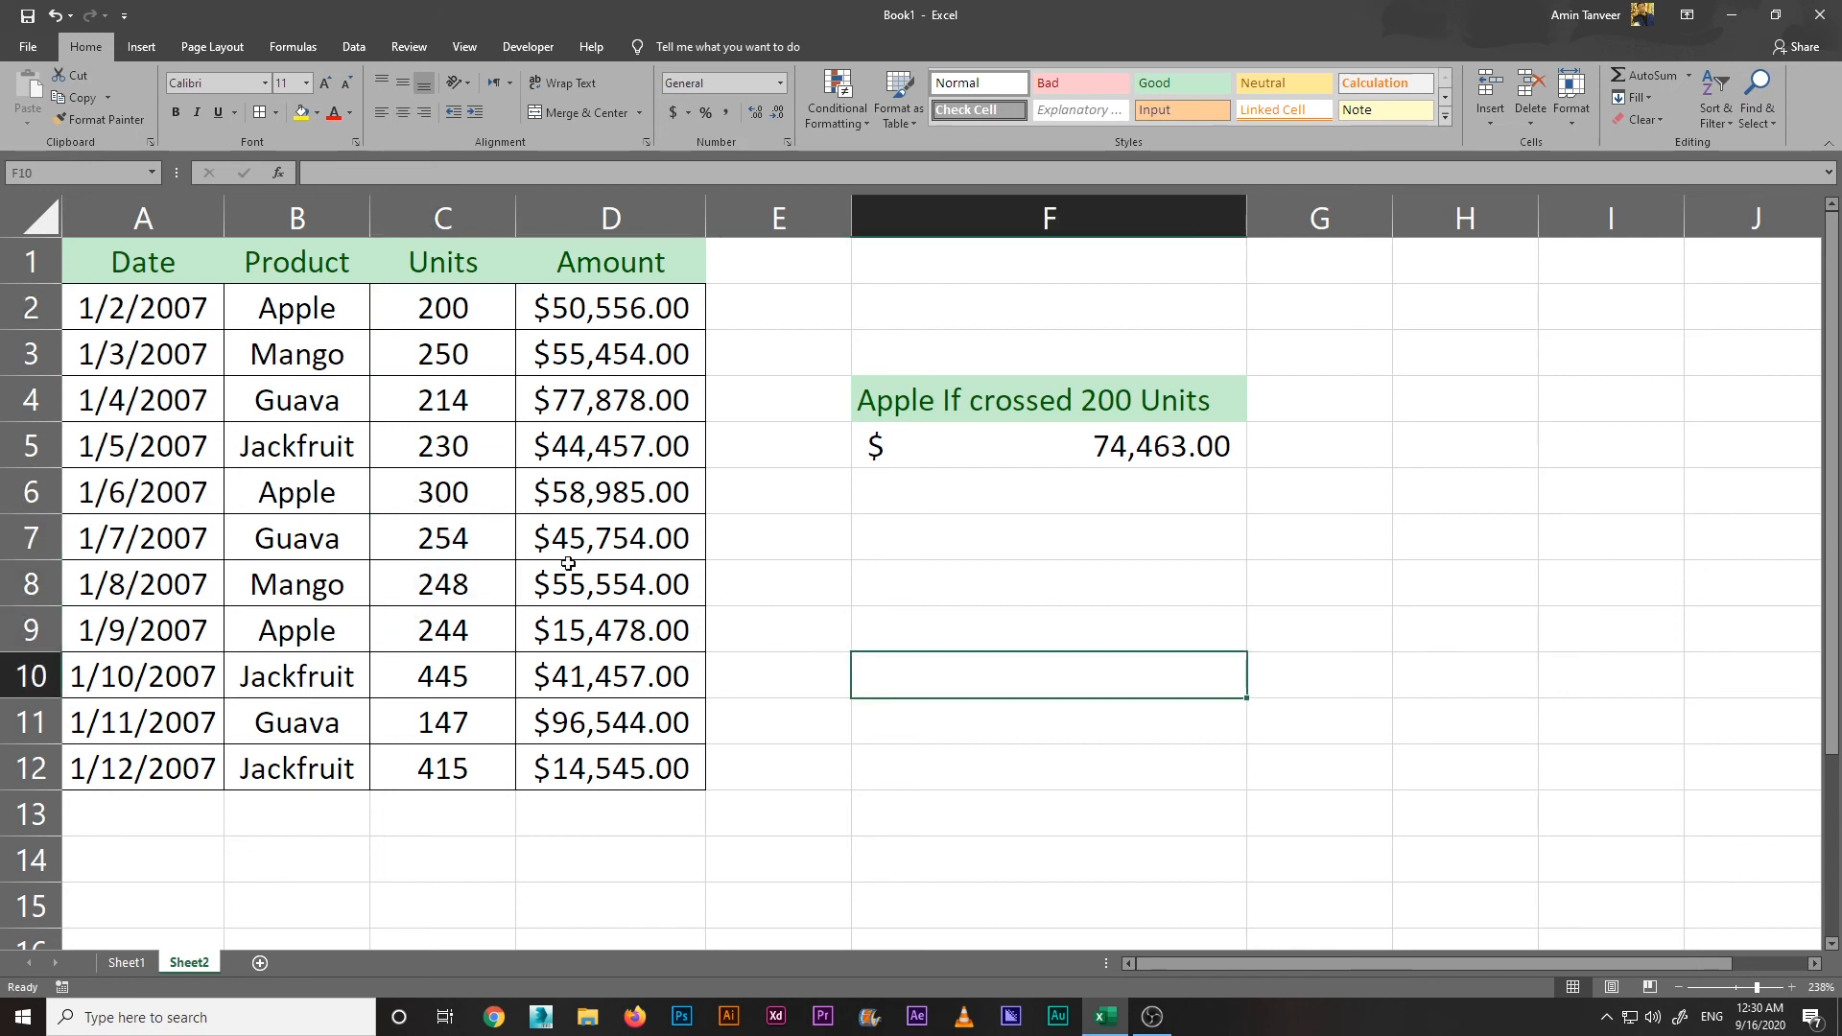
{"action": "left_click", "coordinate": [475, 492]}
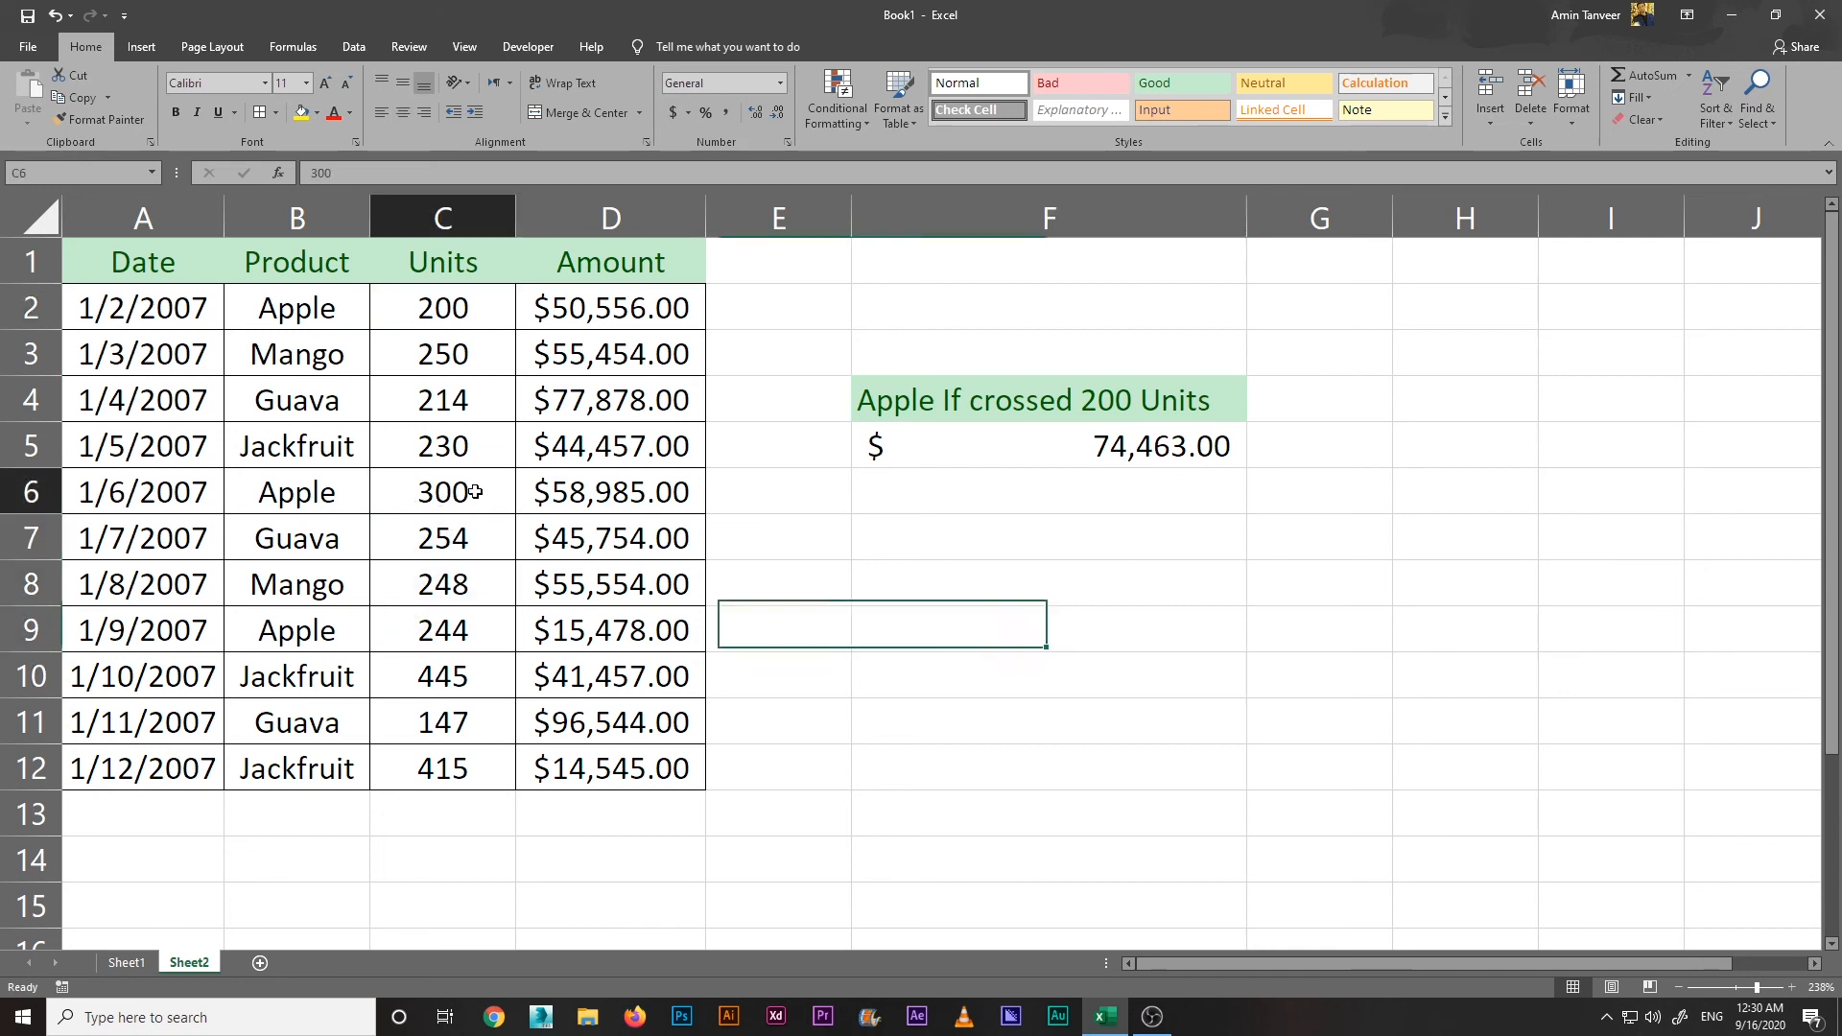
Step: Compare the sum of the Apple amounts in D6 and D9 with the SUMIFS total in F5
{"action": "left_click", "coordinate": [653, 496]}
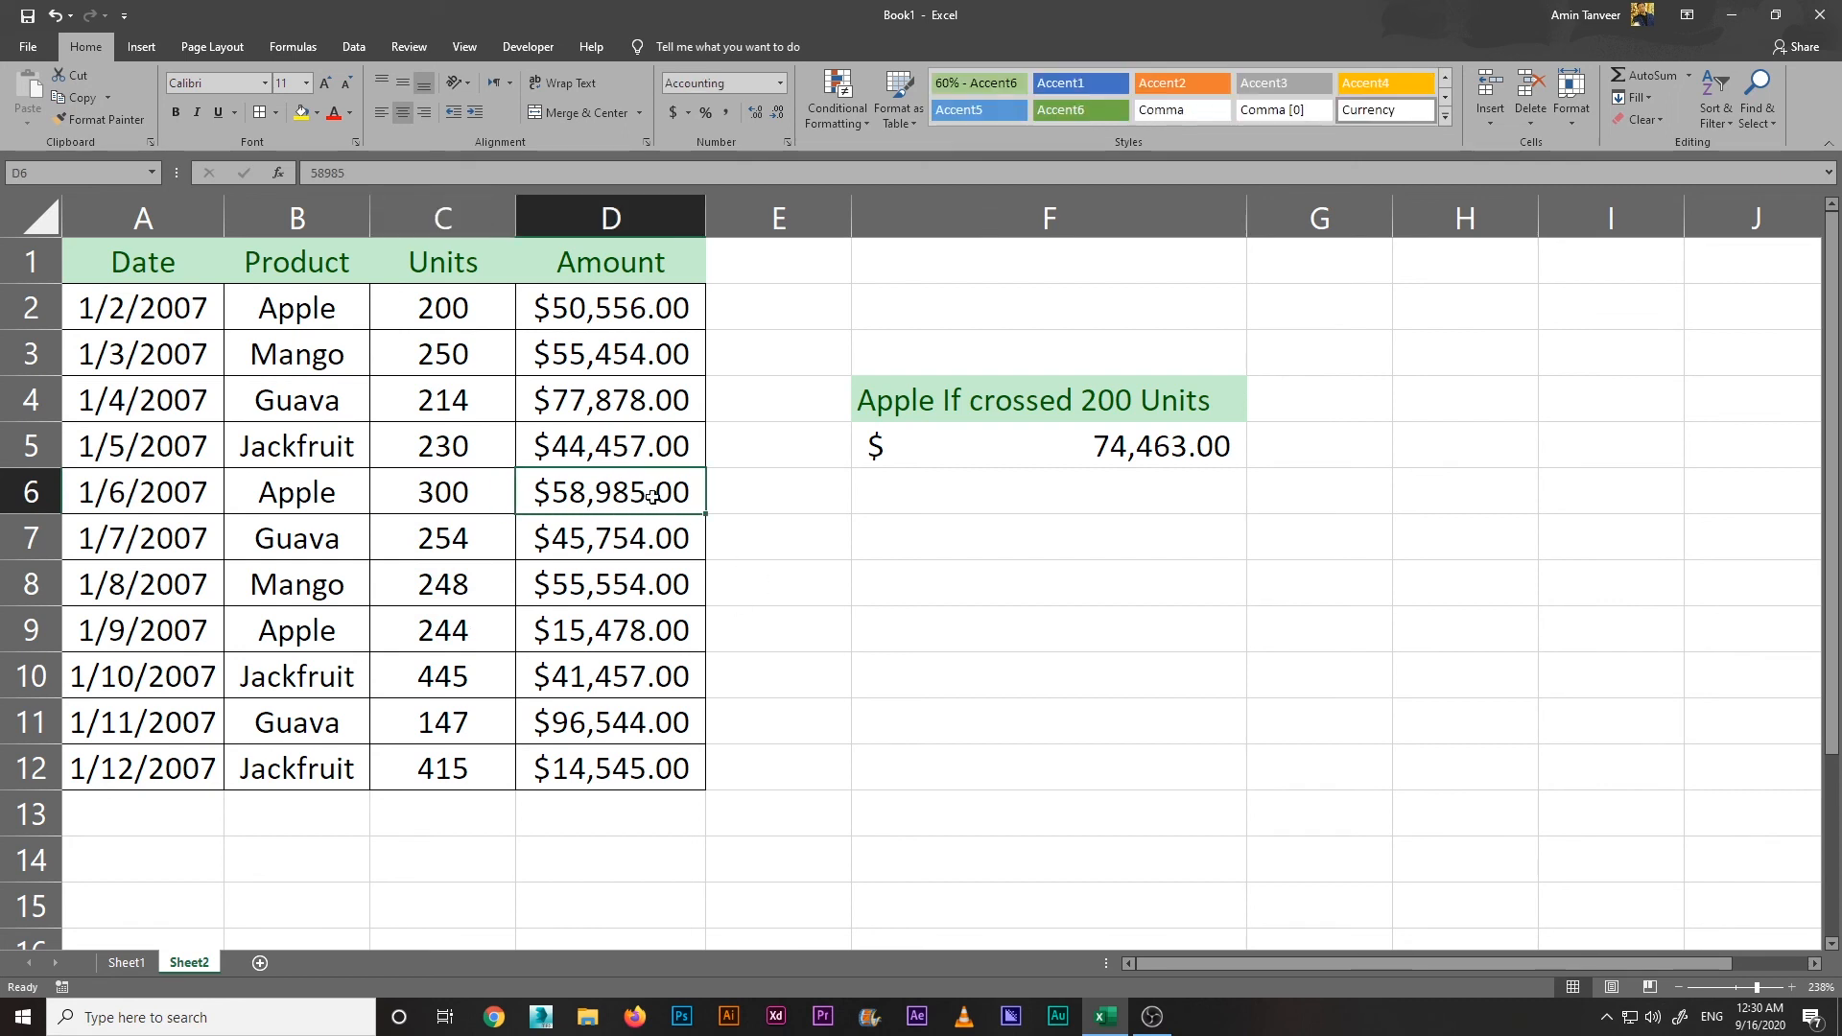
{"action": "left_click", "coordinate": [632, 634], "text": "ctrl"}
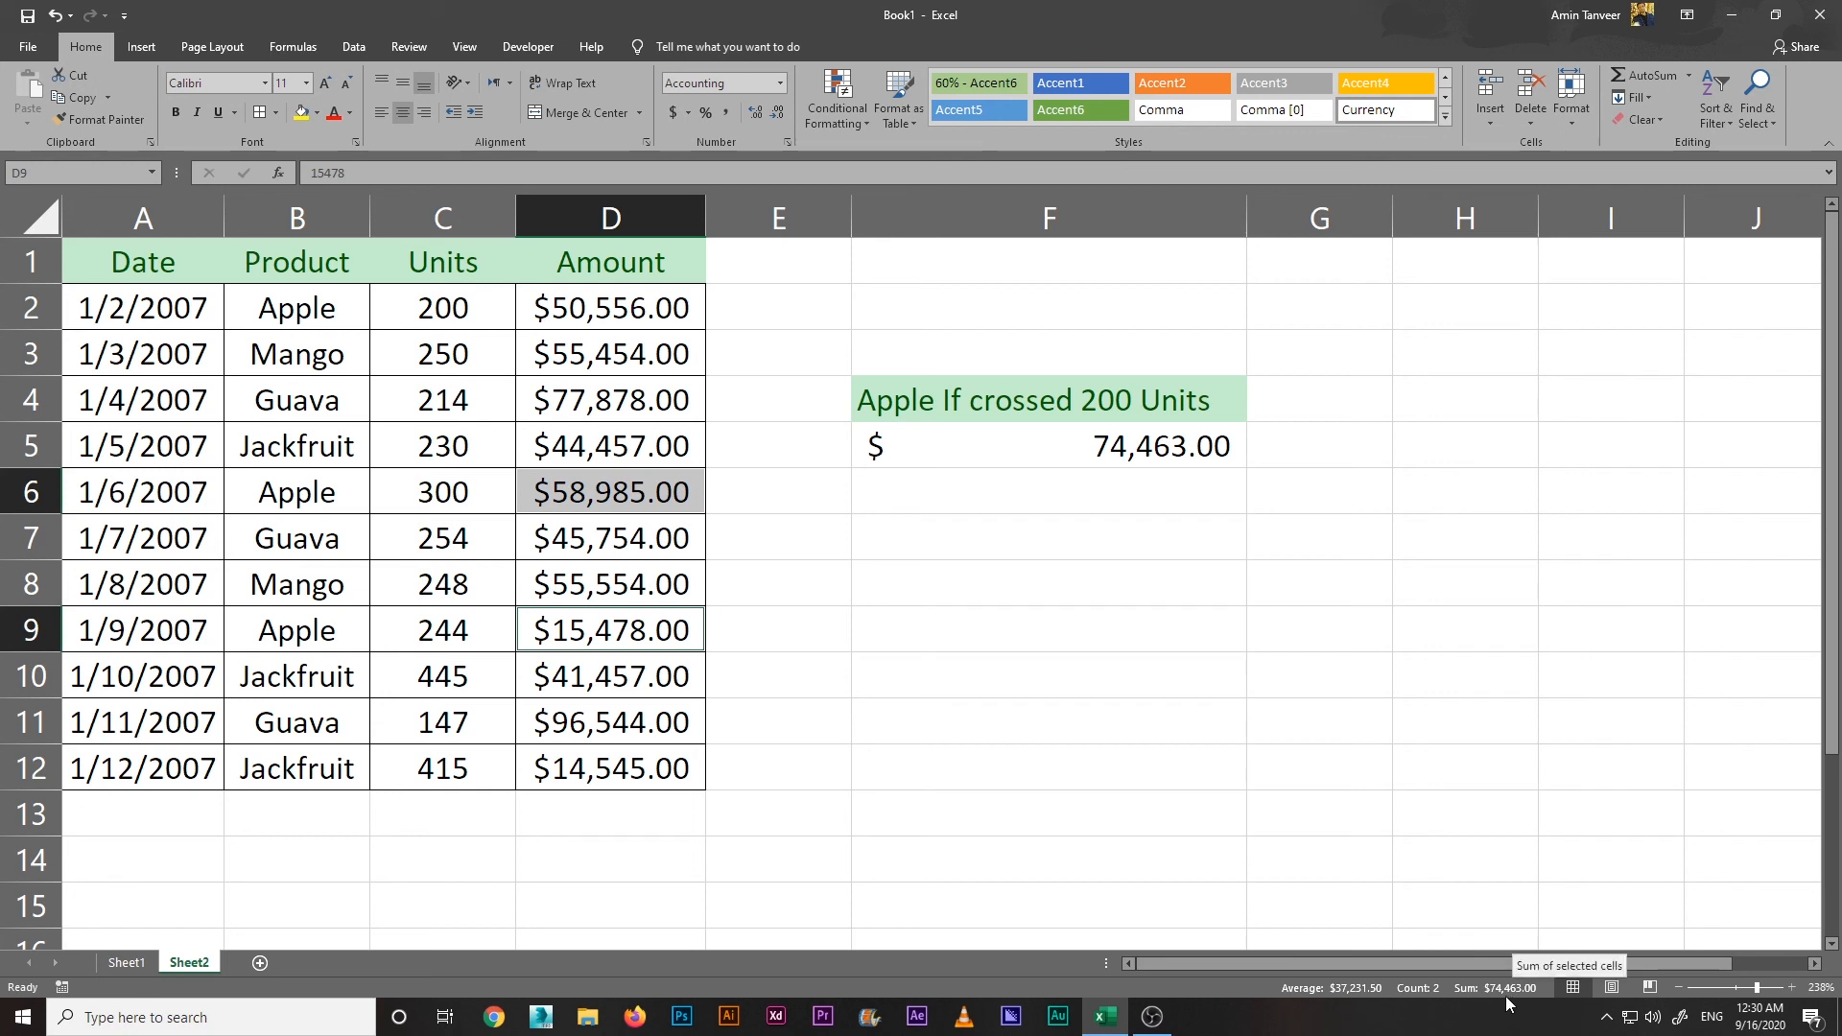
{"action": "left_click", "coordinate": [1081, 627]}
{"action": "left_click", "coordinate": [1102, 449]}
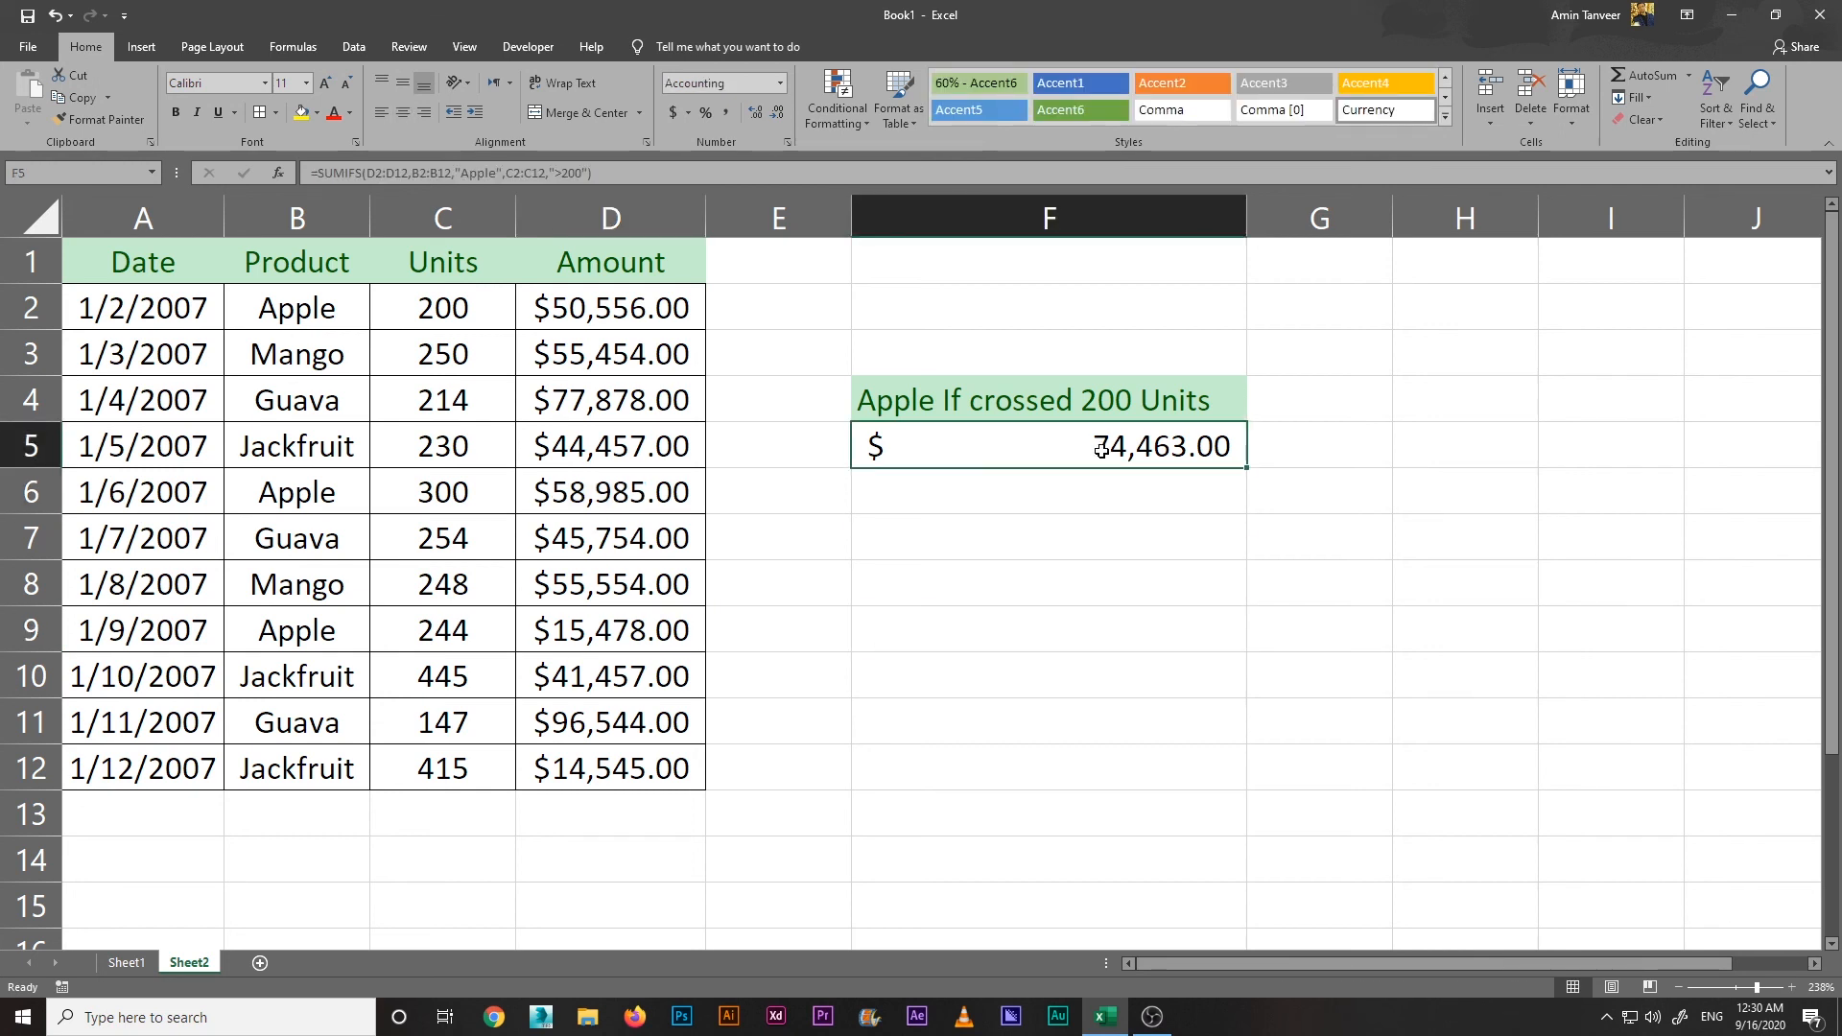